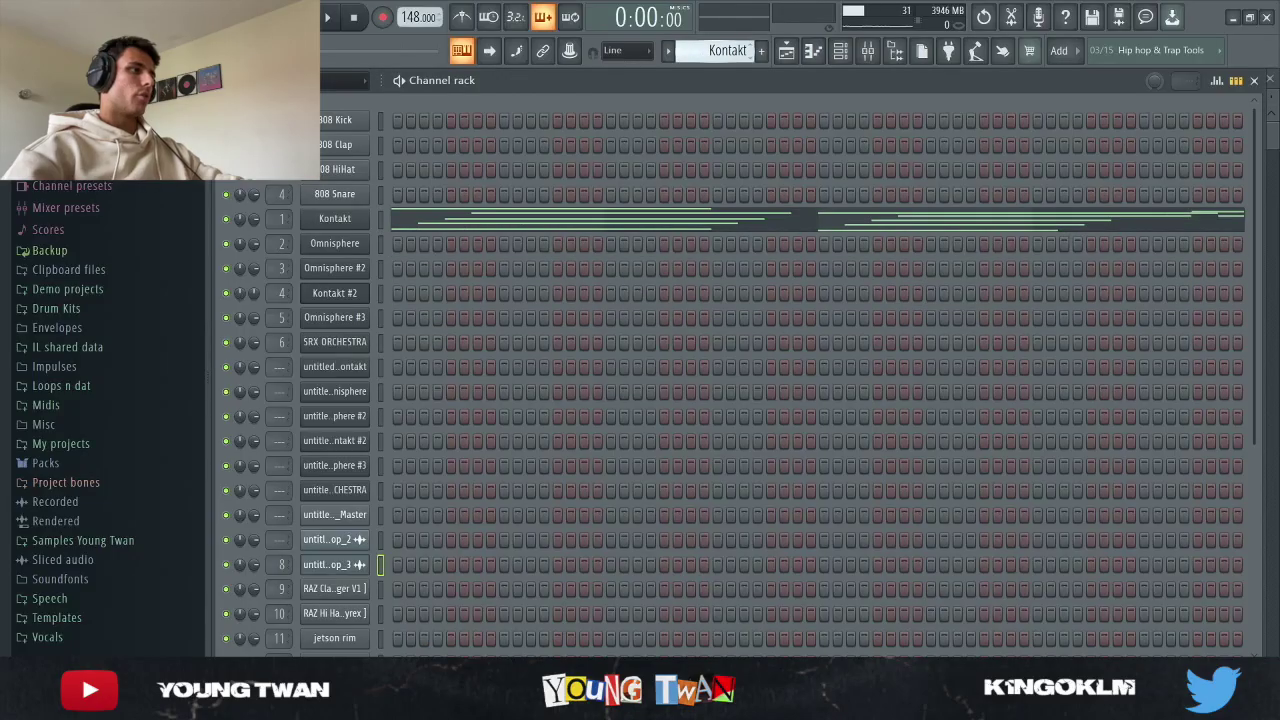
# Examine the instrument loaded in the Kontakt channel and play its soloed Track 7 audio in the playlist.
pyautogui.click(338, 219)
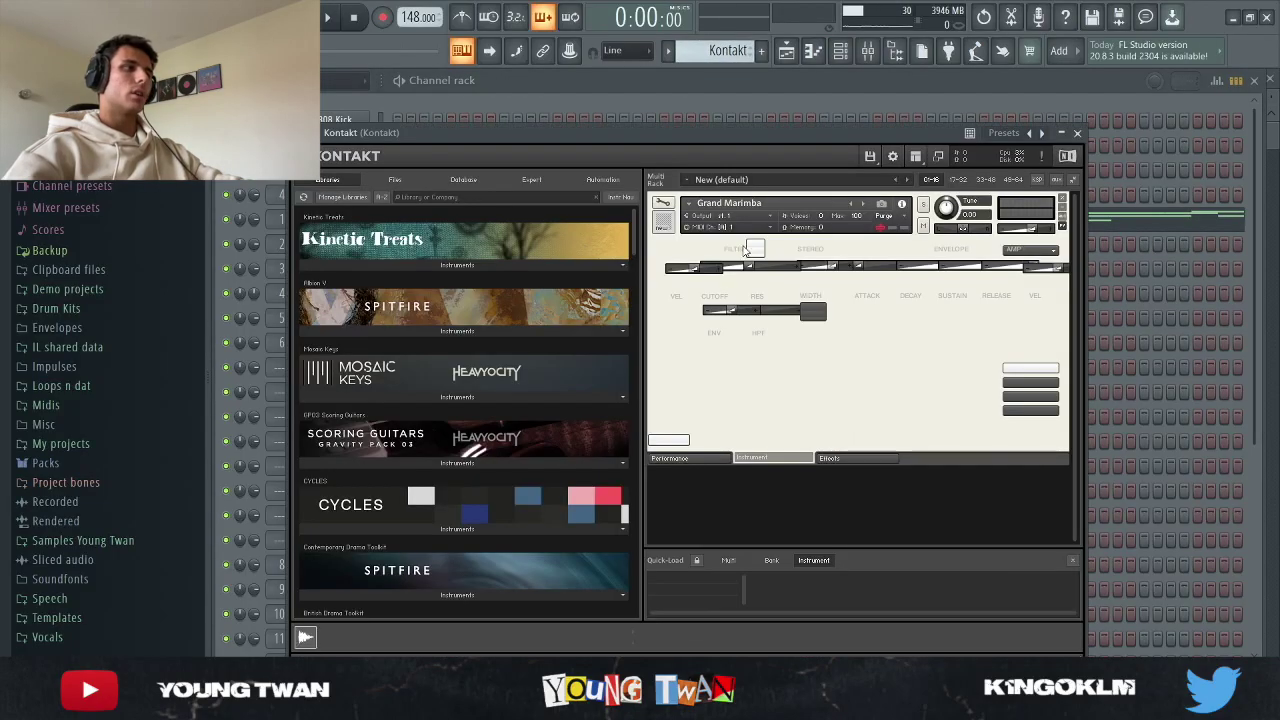
pyautogui.click(1078, 134)
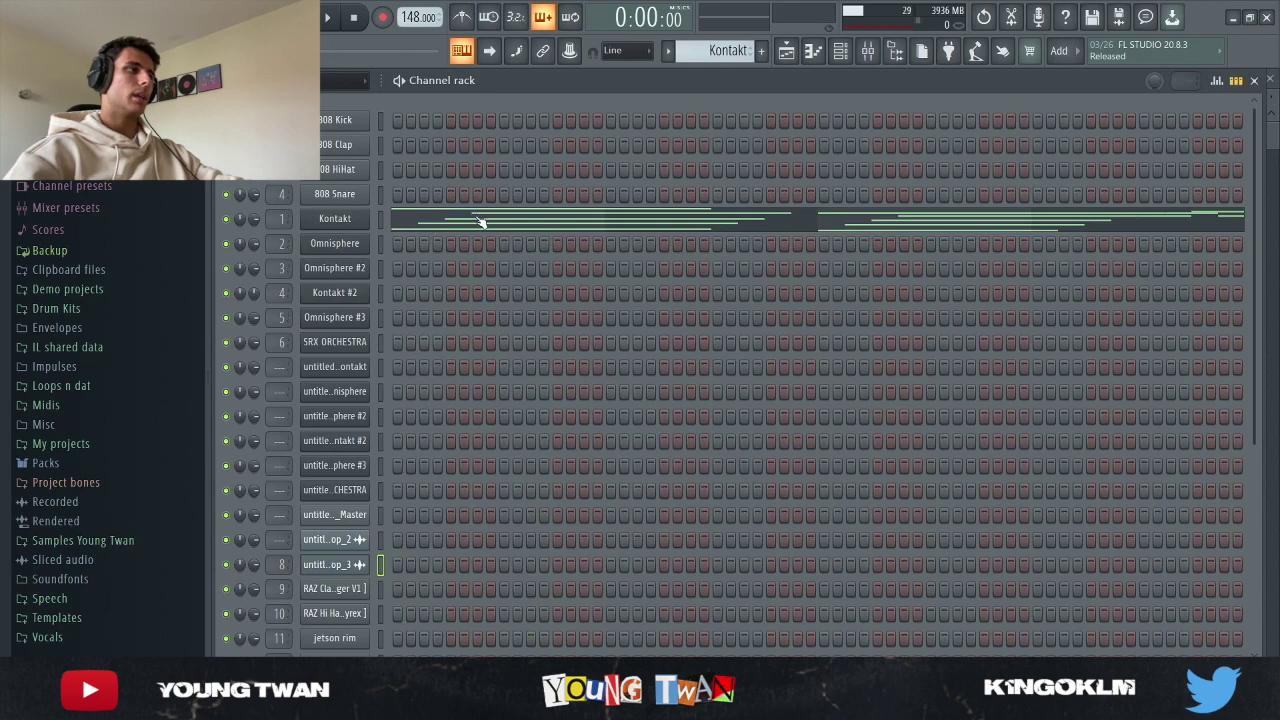
pyautogui.click(787, 51)
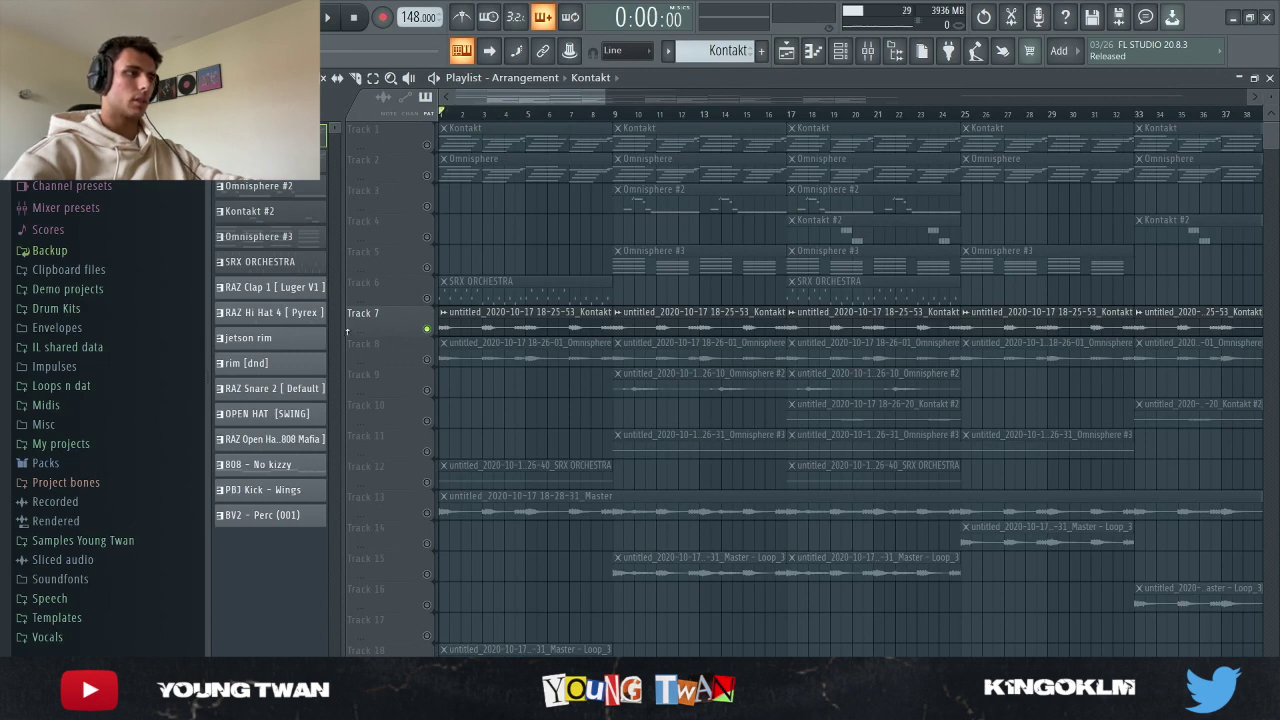
pyautogui.press('space')
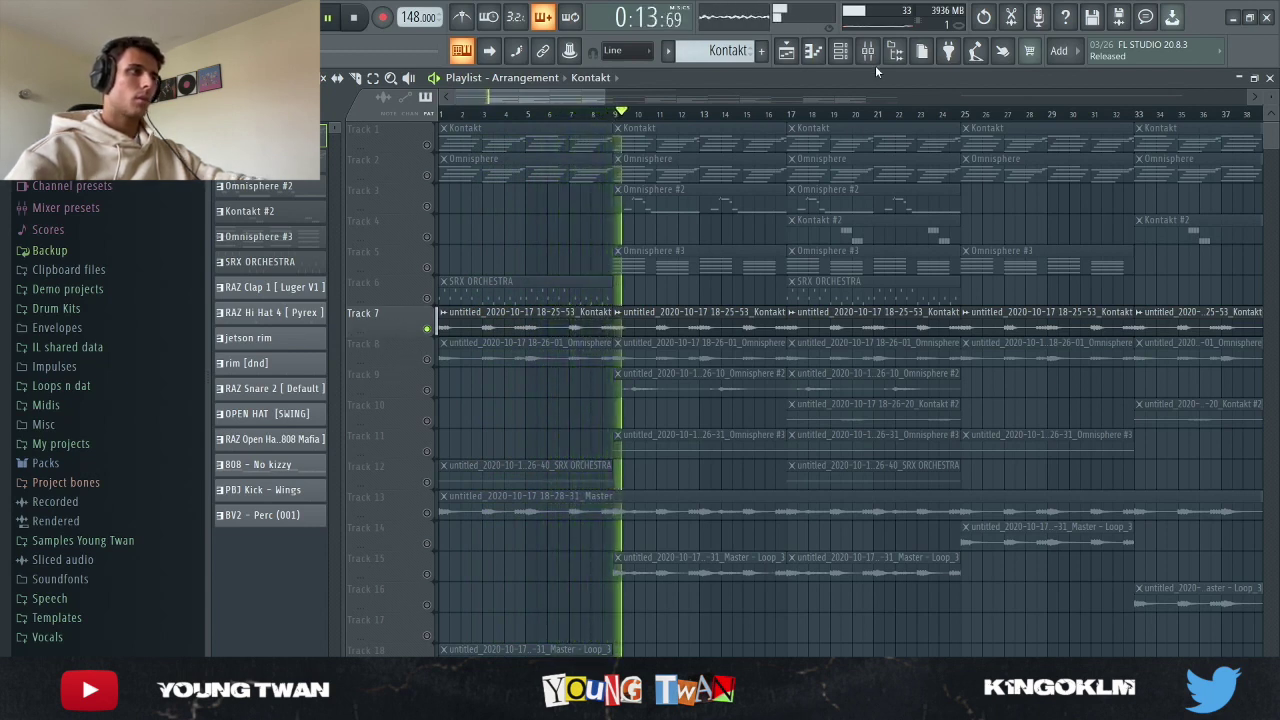
pyautogui.press('space')
# Examine the Fruity parametric EQ 2 curve on the Kontakt mixer track and close the mixer.
pyautogui.click(843, 51)
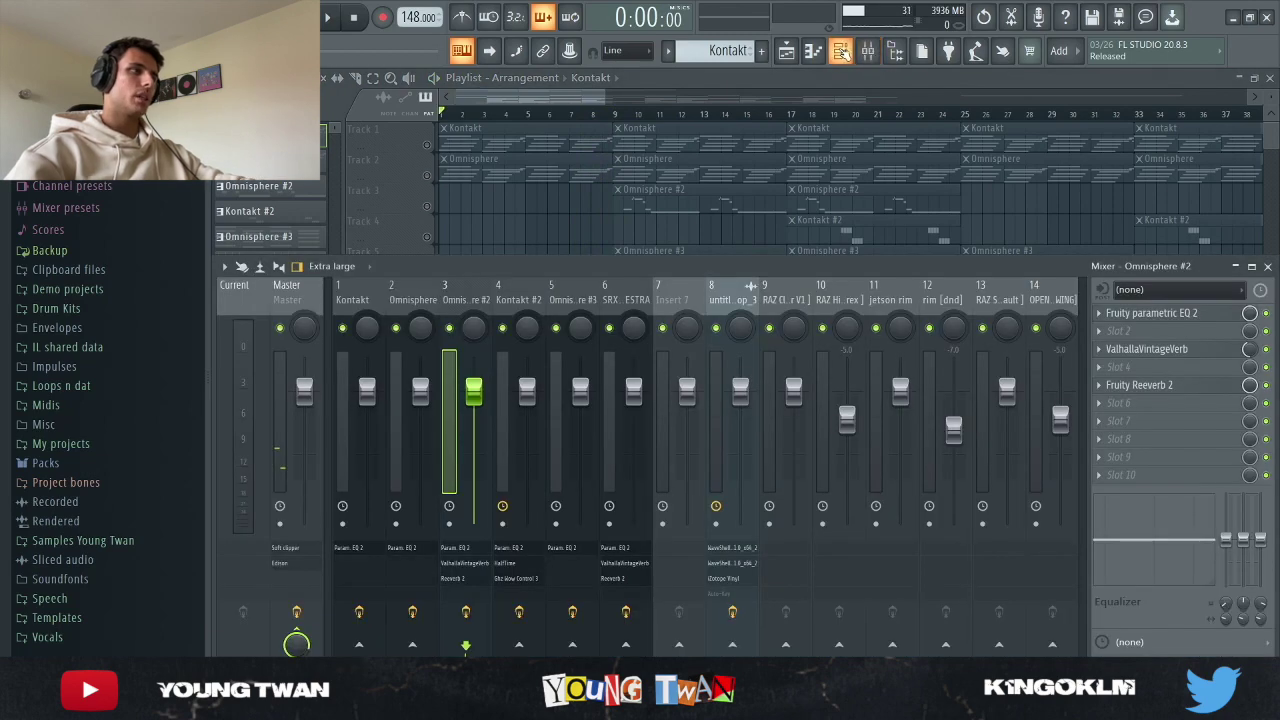
pyautogui.click(352, 298)
pyautogui.click(1150, 313)
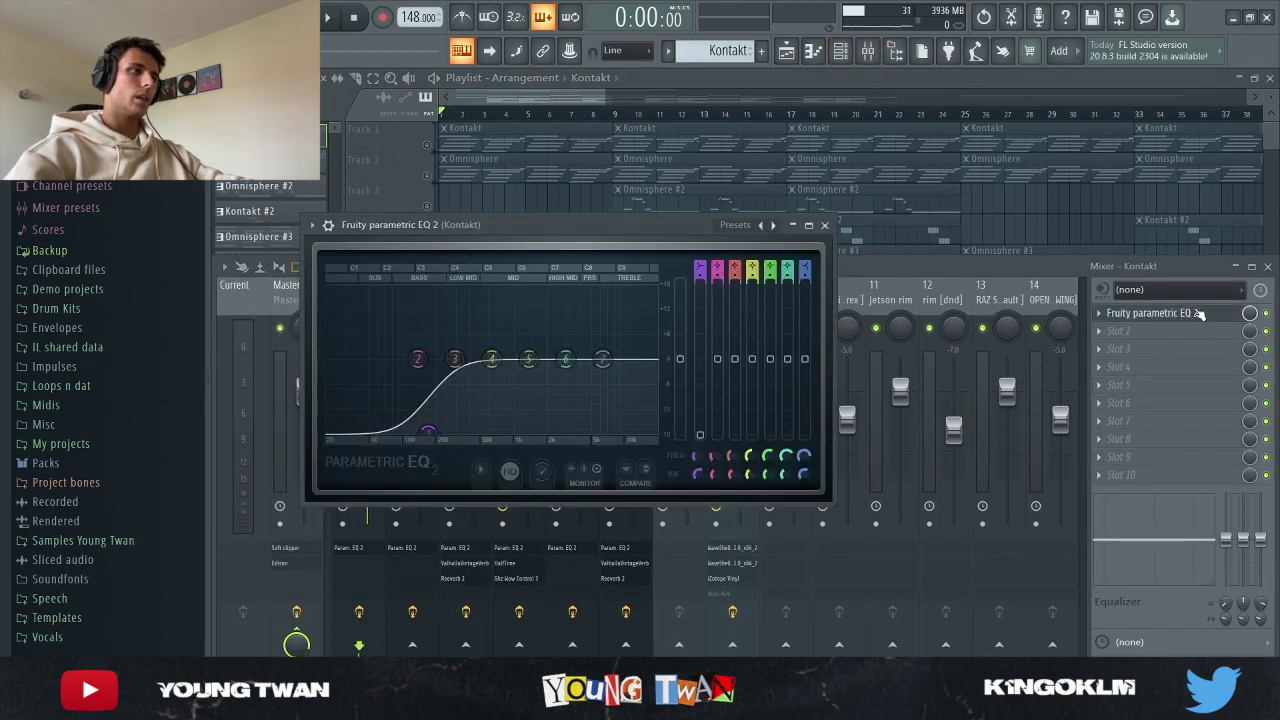
pyautogui.click(1150, 313)
pyautogui.click(450, 49)
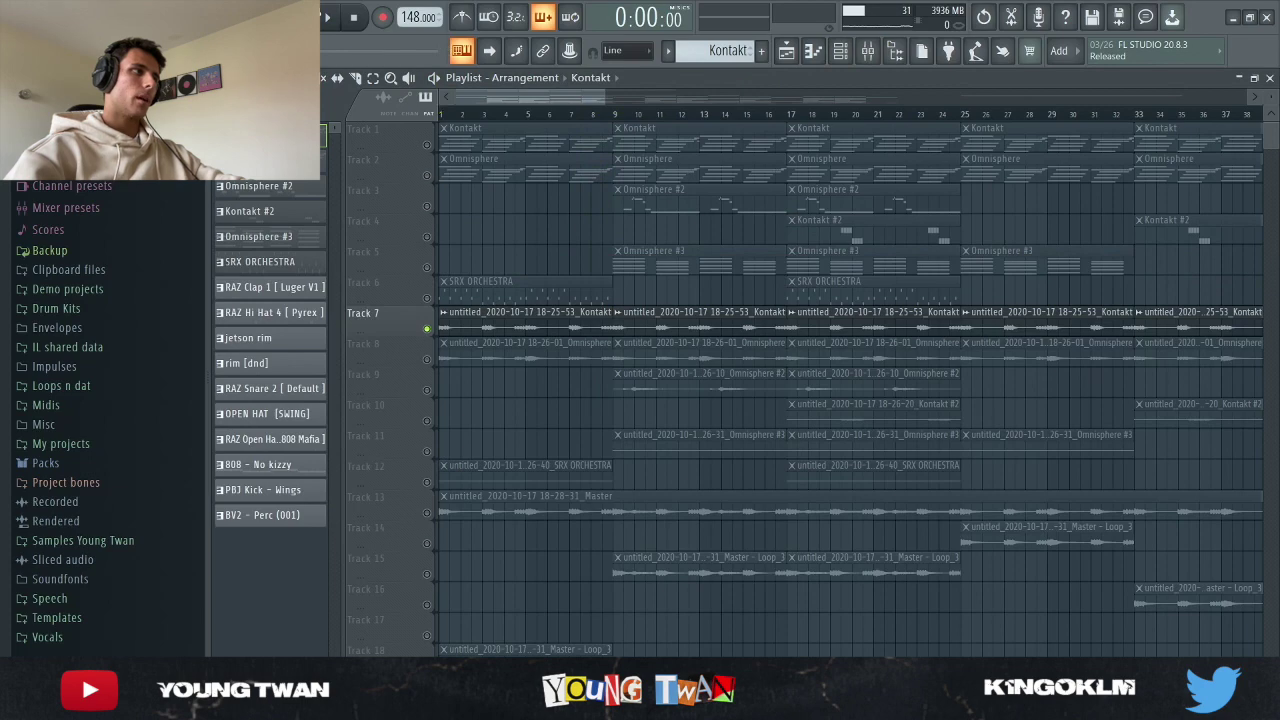
# Examine the patch loaded in the first Omnisphere channel of the channel rack.
pyautogui.click(840, 48)
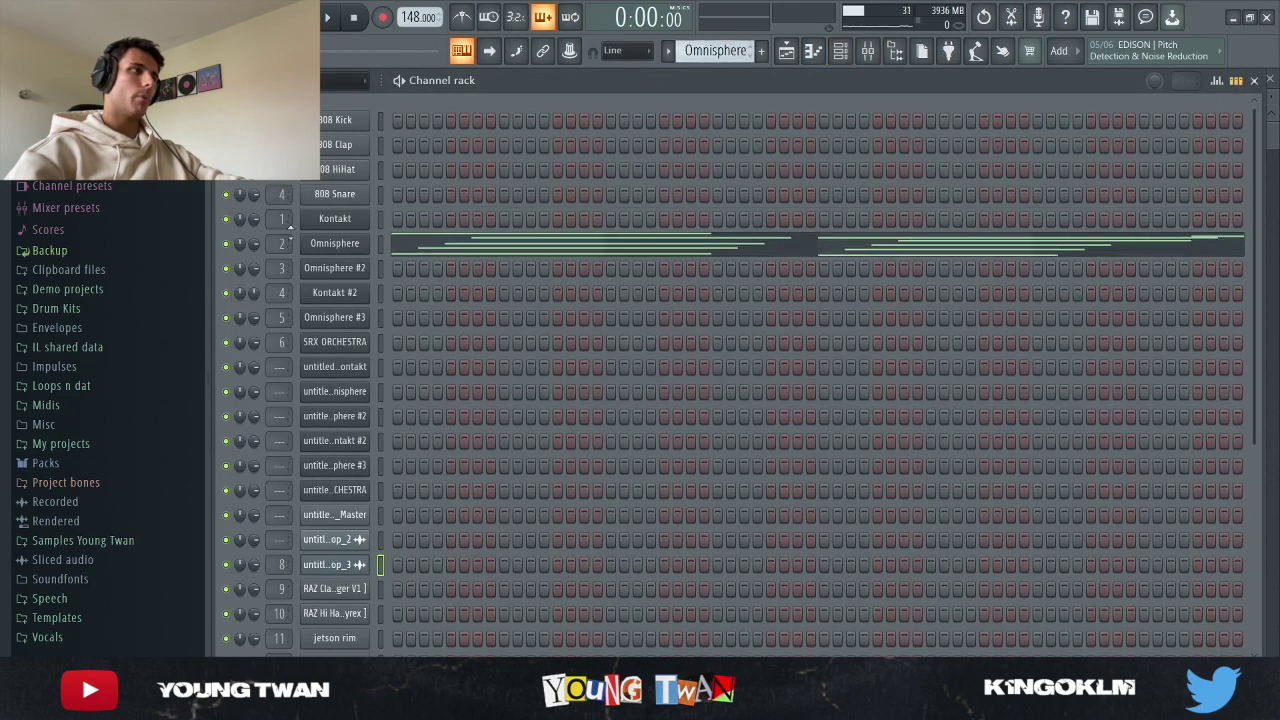
pyautogui.click(339, 242)
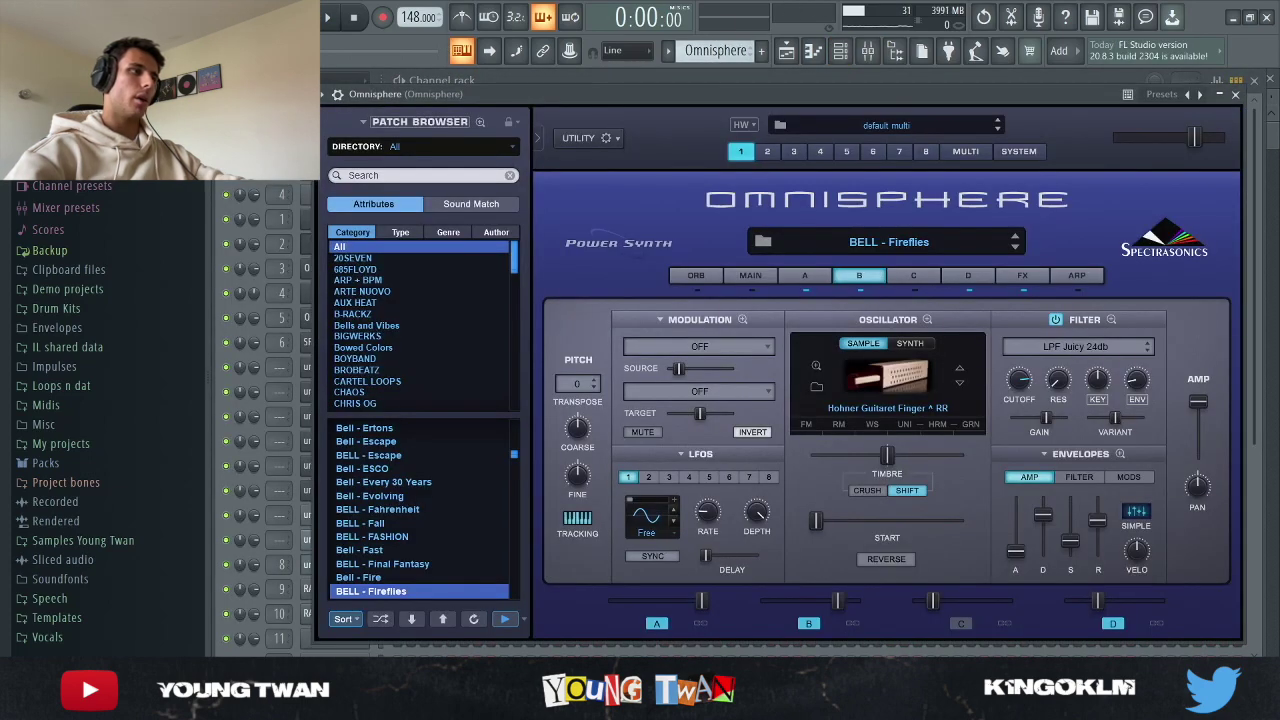
pyautogui.press('Escape')
# Open the first Omnisphere channel's notes in the piano roll and play them back.
pyautogui.click(561, 250)
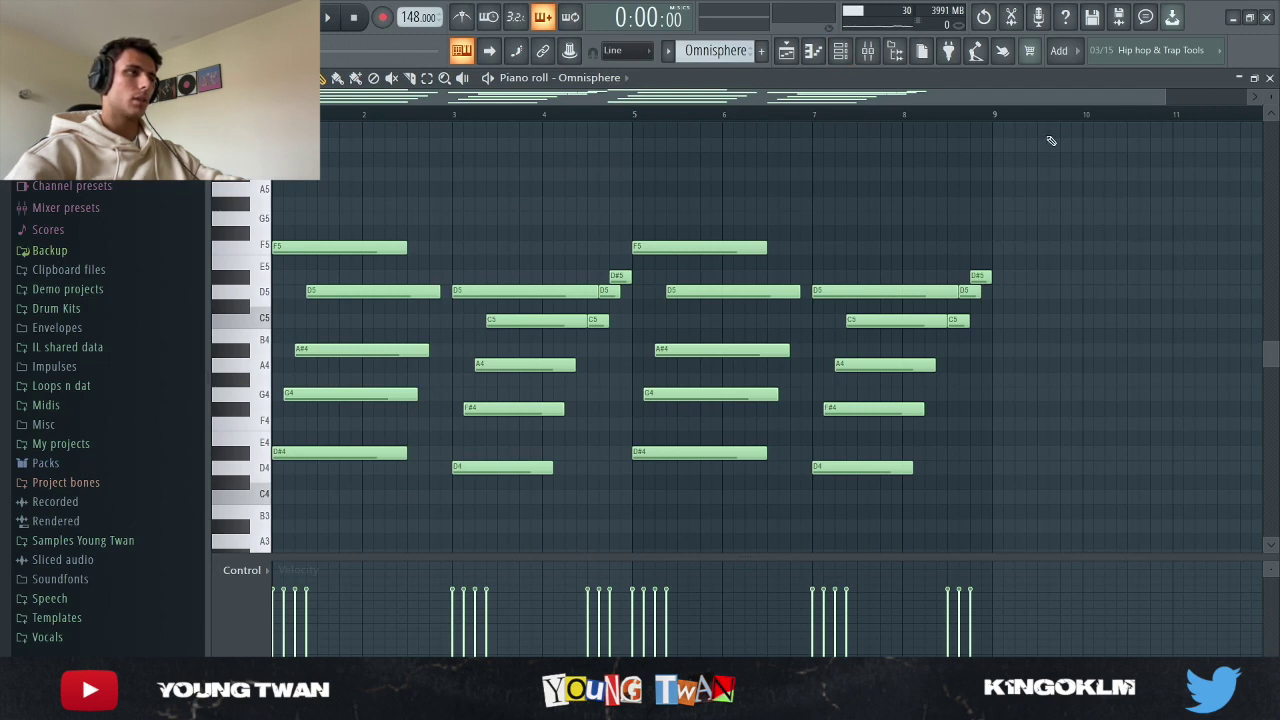
pyautogui.press('space')
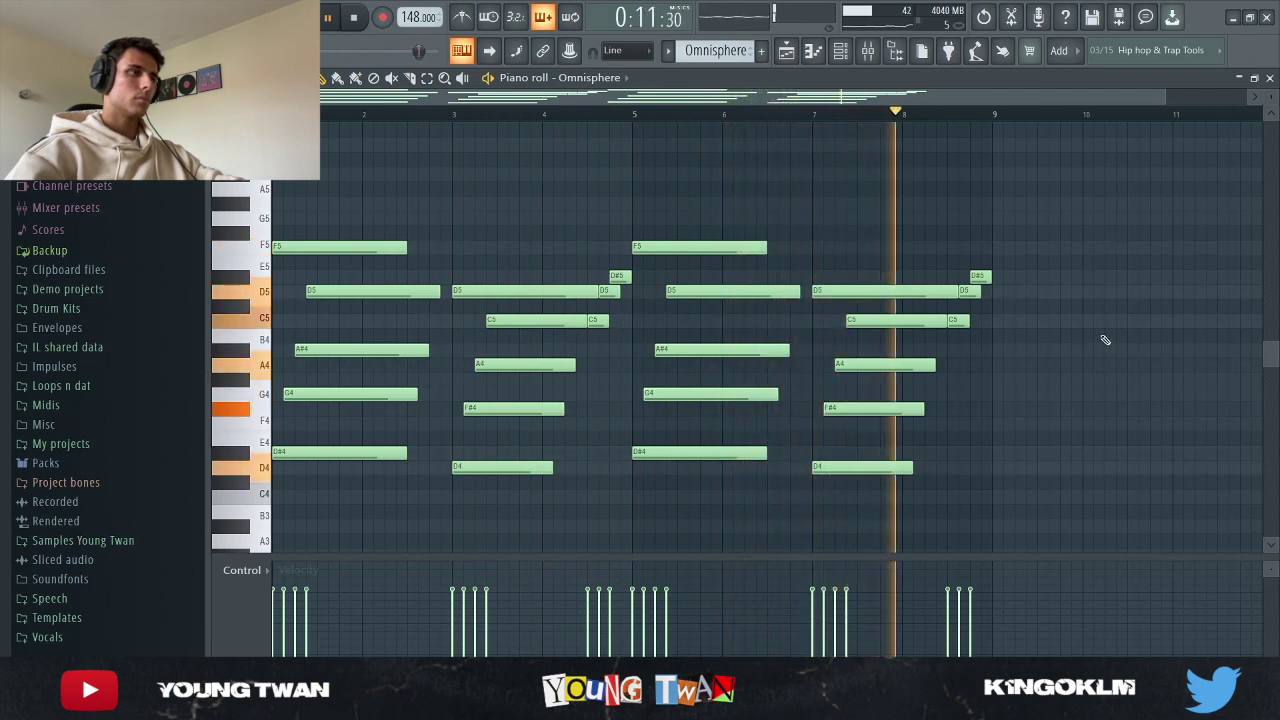
pyautogui.press('space')
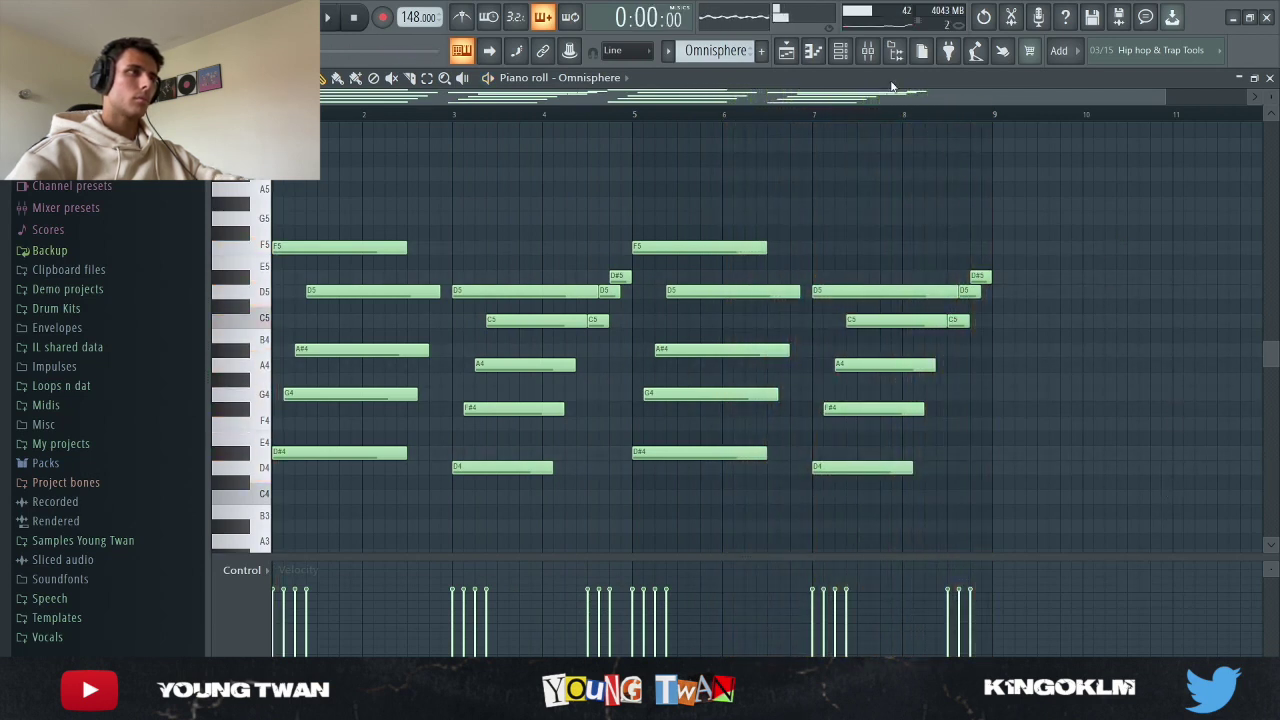
# Check the Fruity parametric EQ 2 on the Omnisphere mixer track and close the mixer.
pyautogui.press('F9')
pyautogui.press('Right')
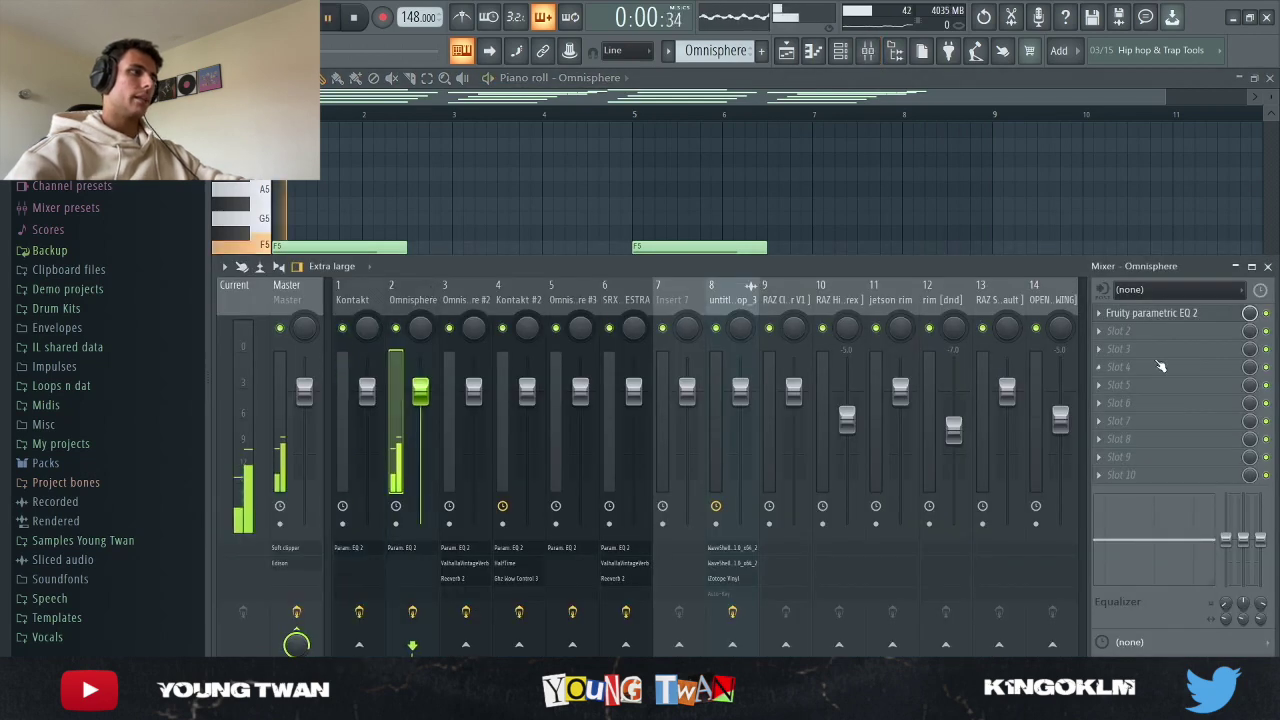
pyautogui.click(1209, 316)
pyautogui.click(1212, 316)
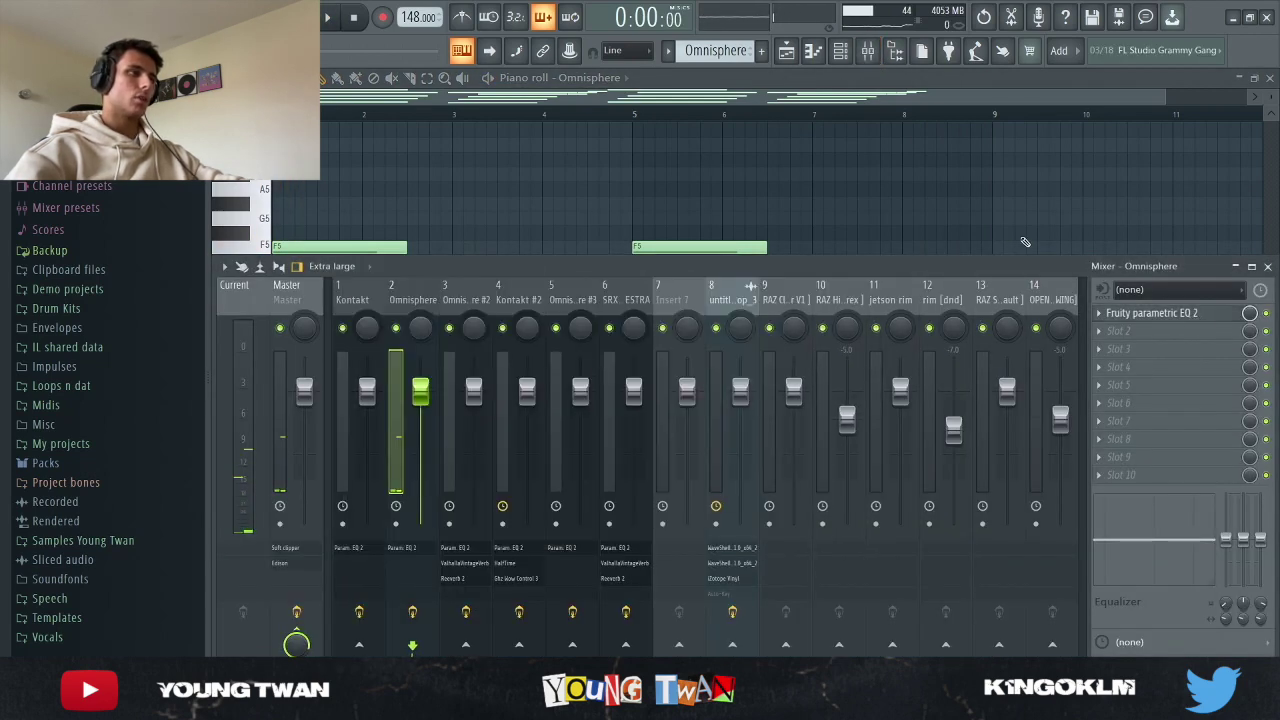
pyautogui.press('F9')
# Return to the channel rack and examine the patch loaded in the Omnisphere #2 channel.
pyautogui.press('F6')
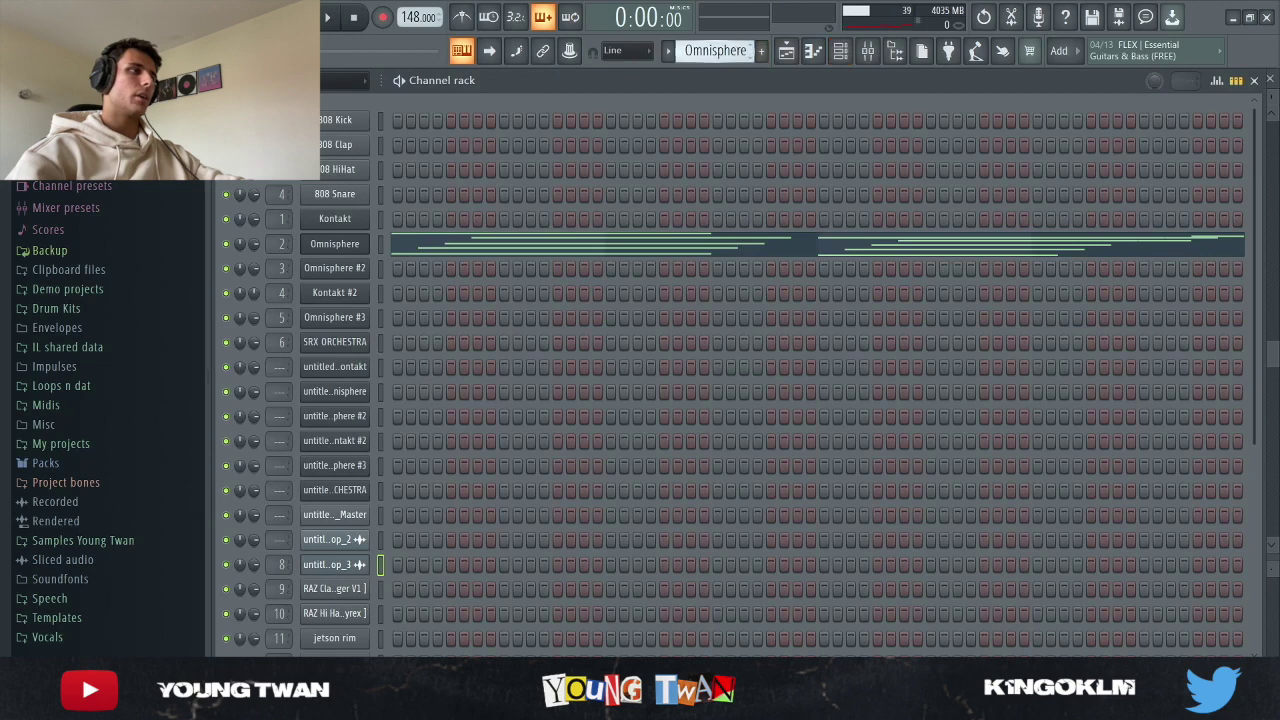
pyautogui.scroll(-1, 740, 52)
pyautogui.click(355, 268)
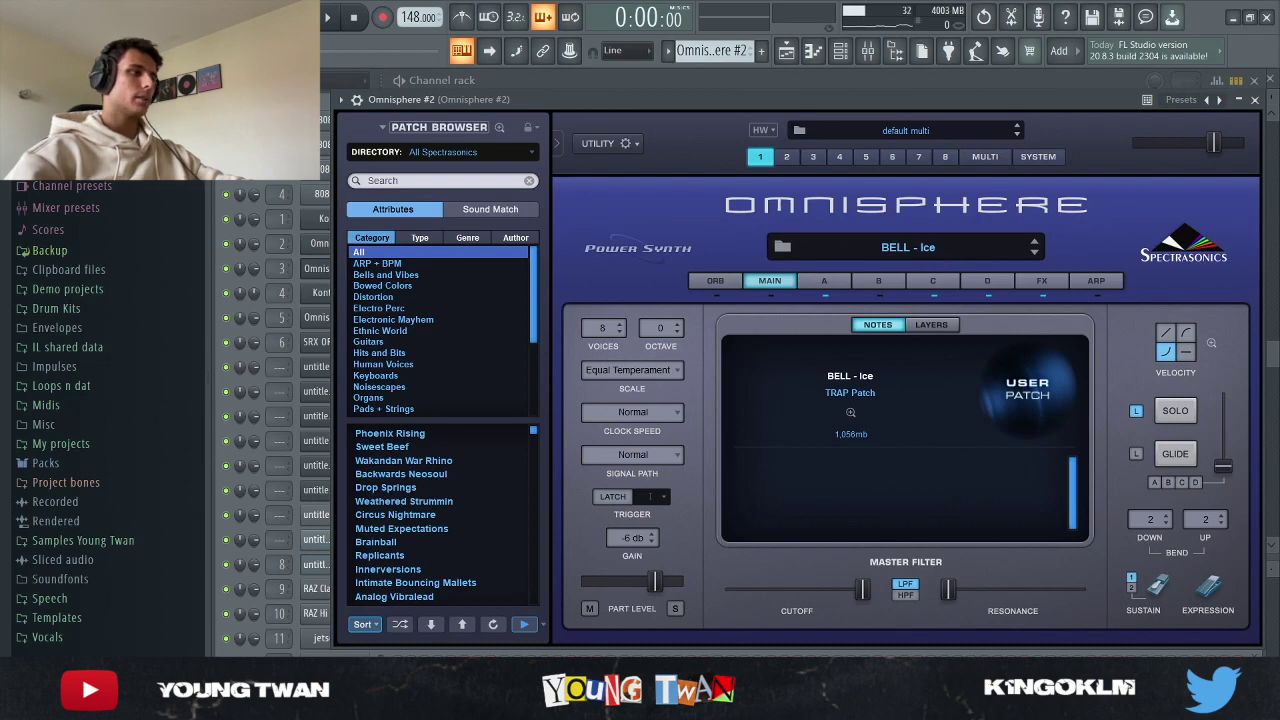
pyautogui.click(315, 566)
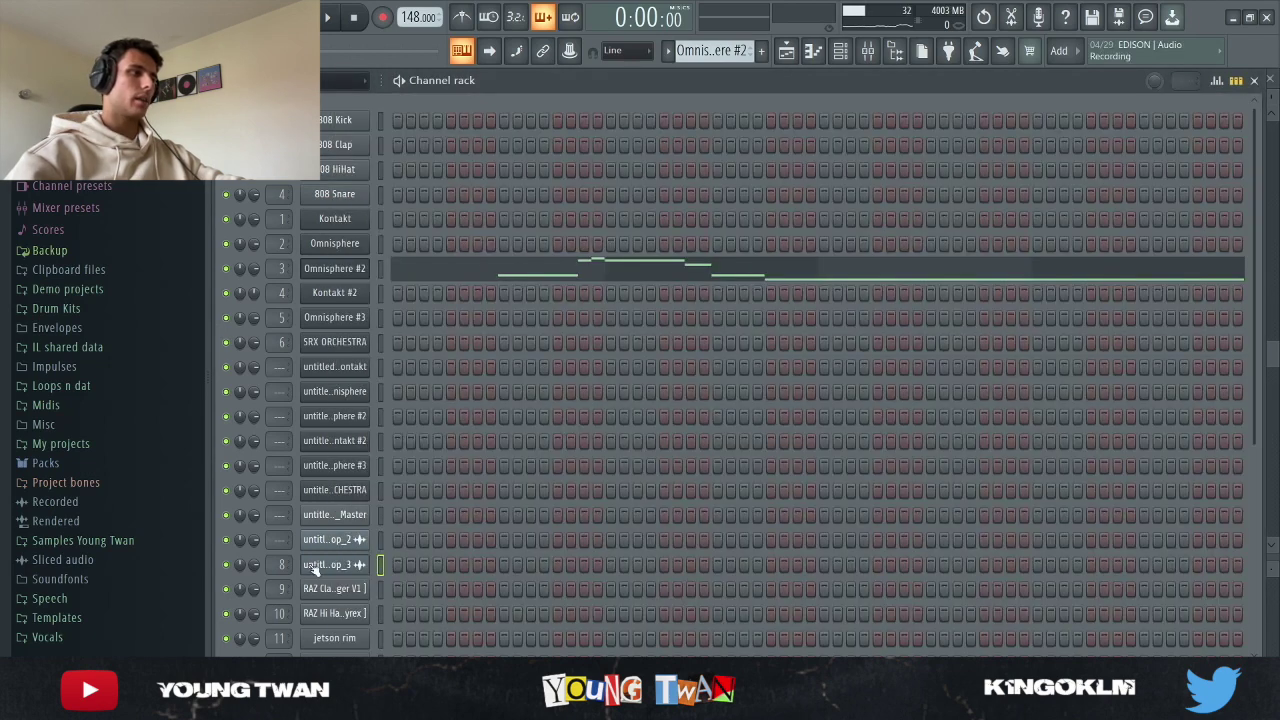
# Examine the ValhallaVintageVerb, Fruity Reeverb 2 and Fruity parametric EQ 2 effects on the Omnisphere #2 mixer track.
pyautogui.click(866, 50)
pyautogui.click(455, 297)
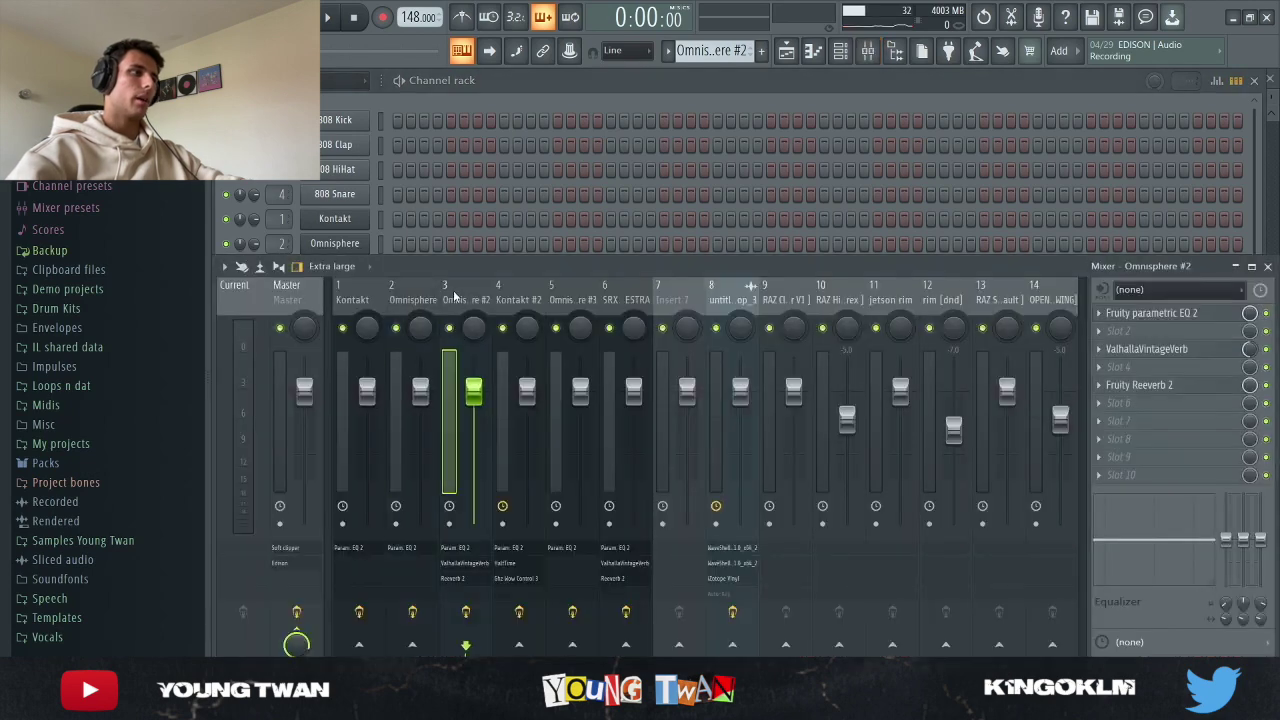
pyautogui.click(1178, 348)
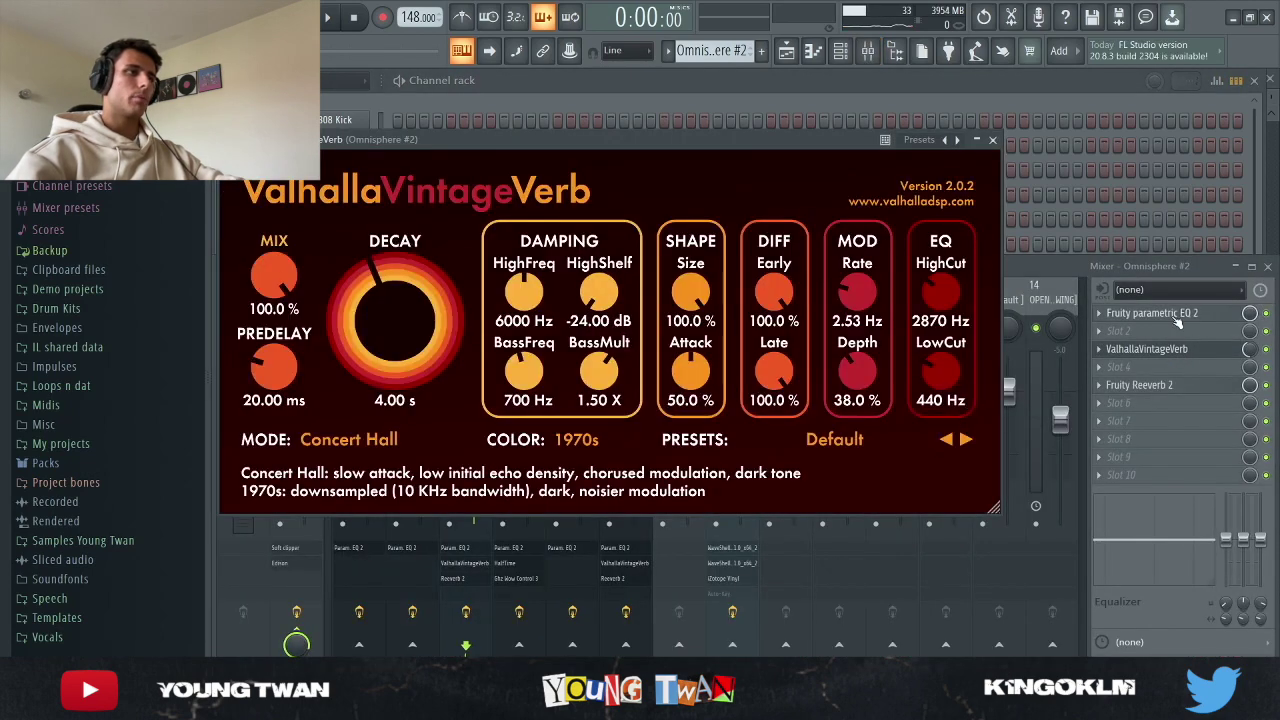
pyautogui.click(1155, 349)
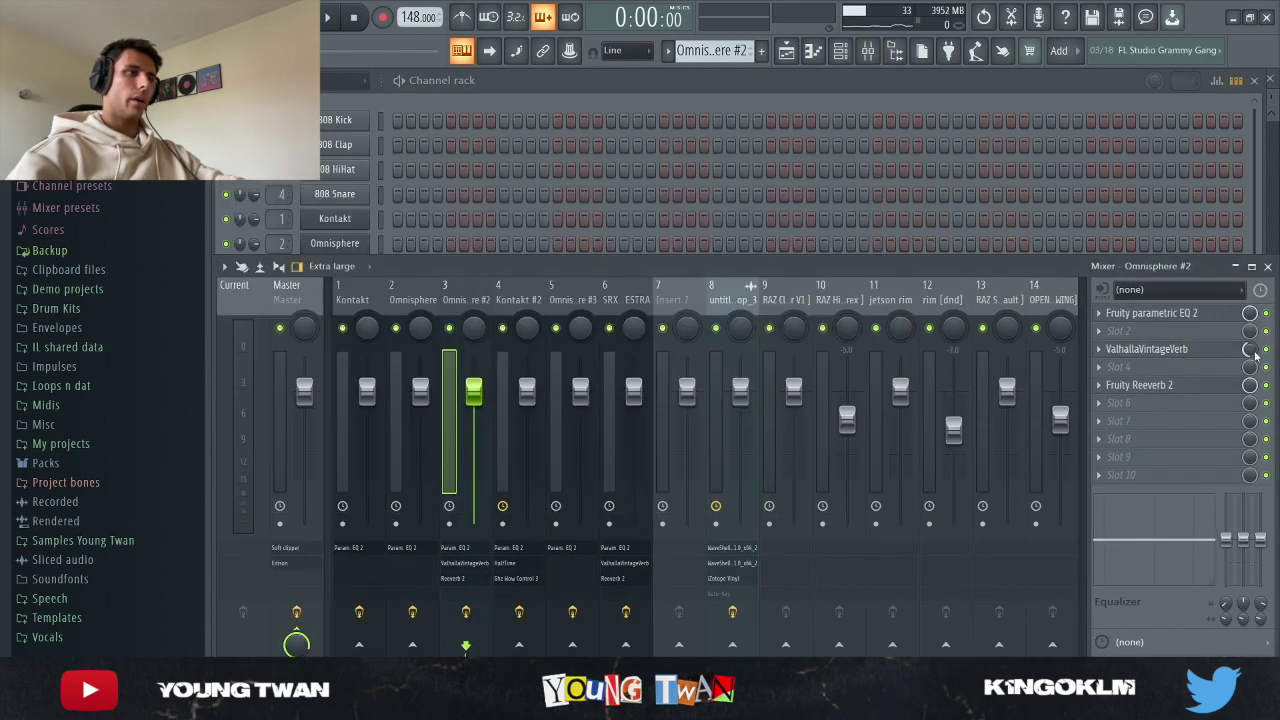
pyautogui.click(1172, 388)
pyautogui.click(1170, 386)
pyautogui.click(1183, 314)
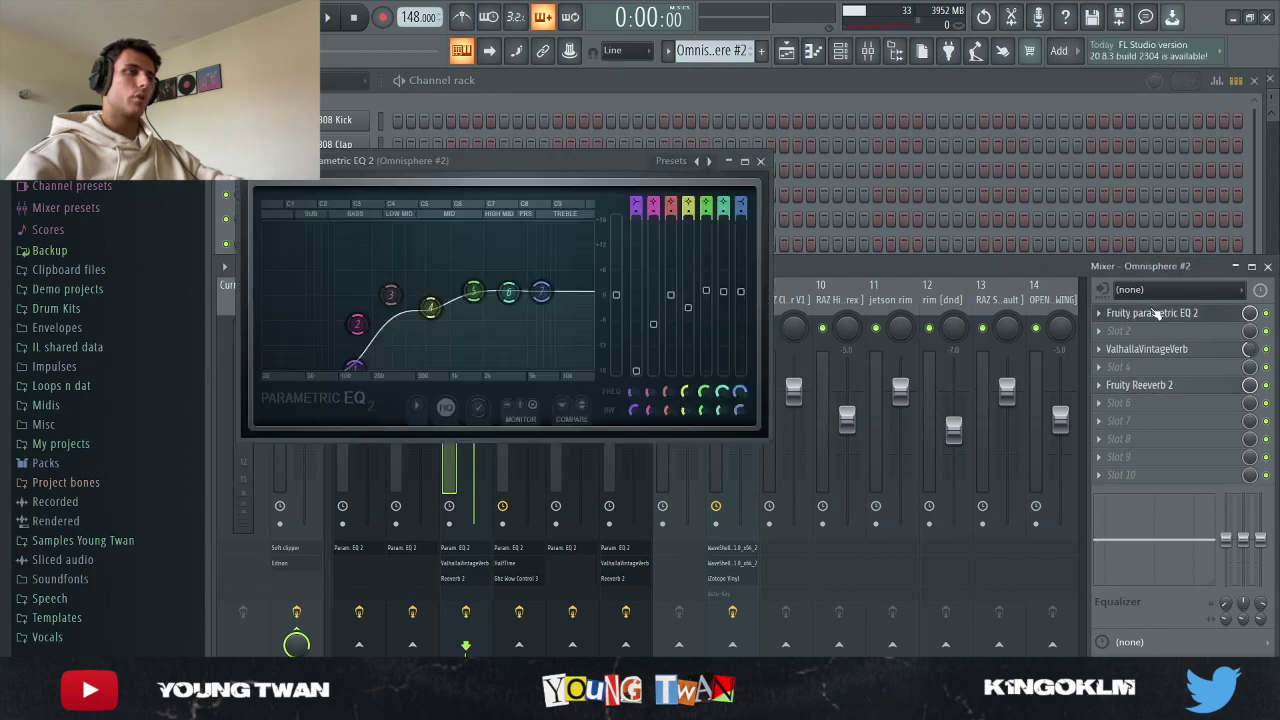
pyautogui.click(1185, 315)
pyautogui.press('F9')
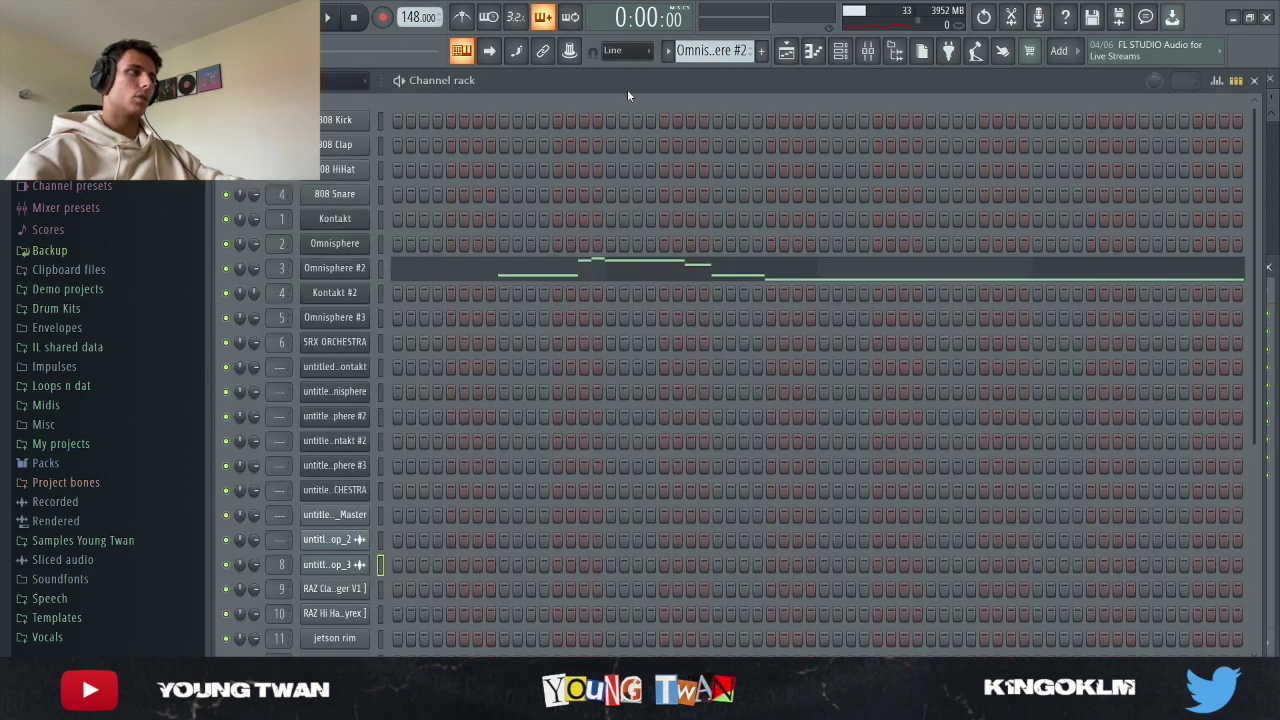
# Open the Omnisphere #2 melody in the piano roll and play it back.
pyautogui.click(478, 274)
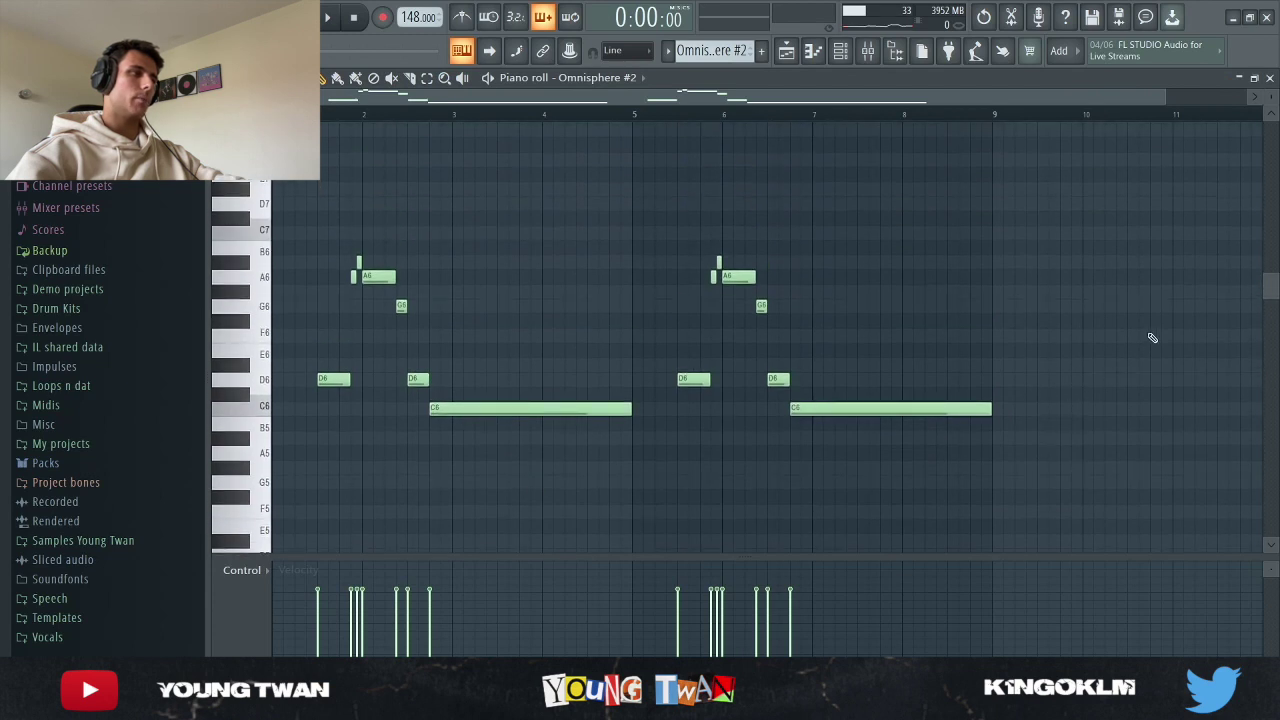
pyautogui.press('space')
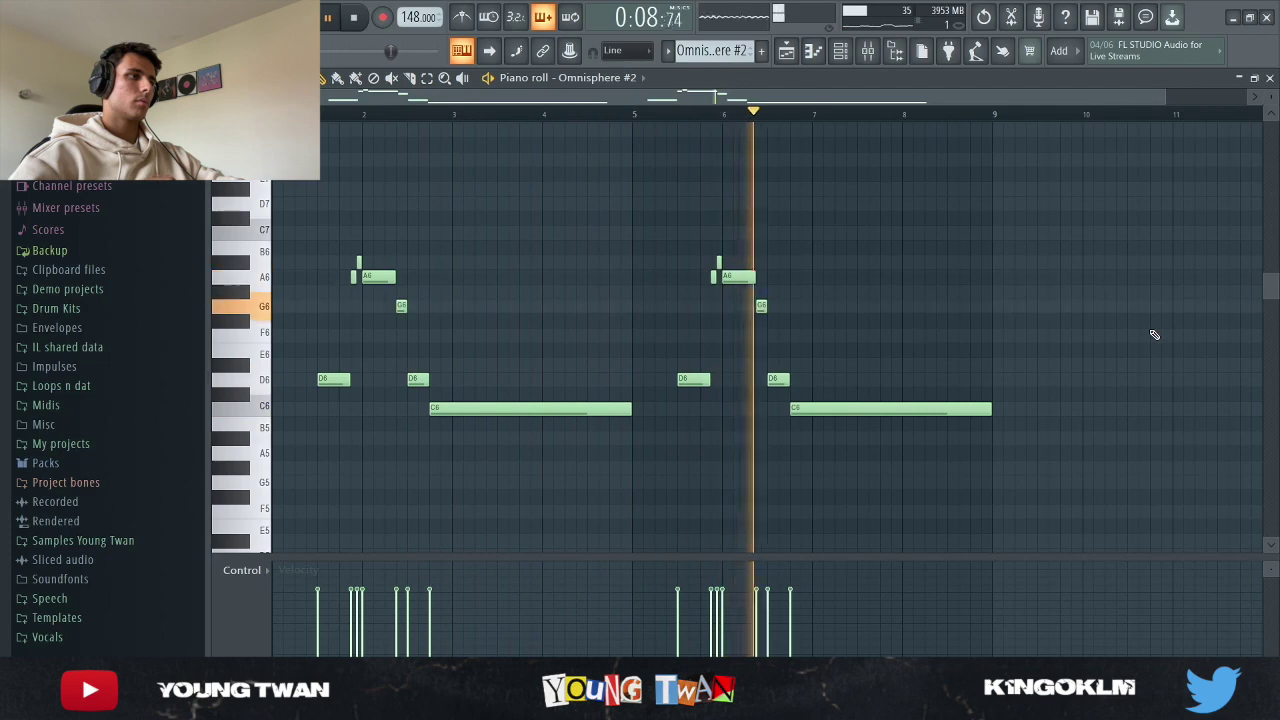
pyautogui.press('space')
# Examine the instrument loaded in the Kontakt #2 channel, moving its window fully into view before closing it.
pyautogui.press('F6')
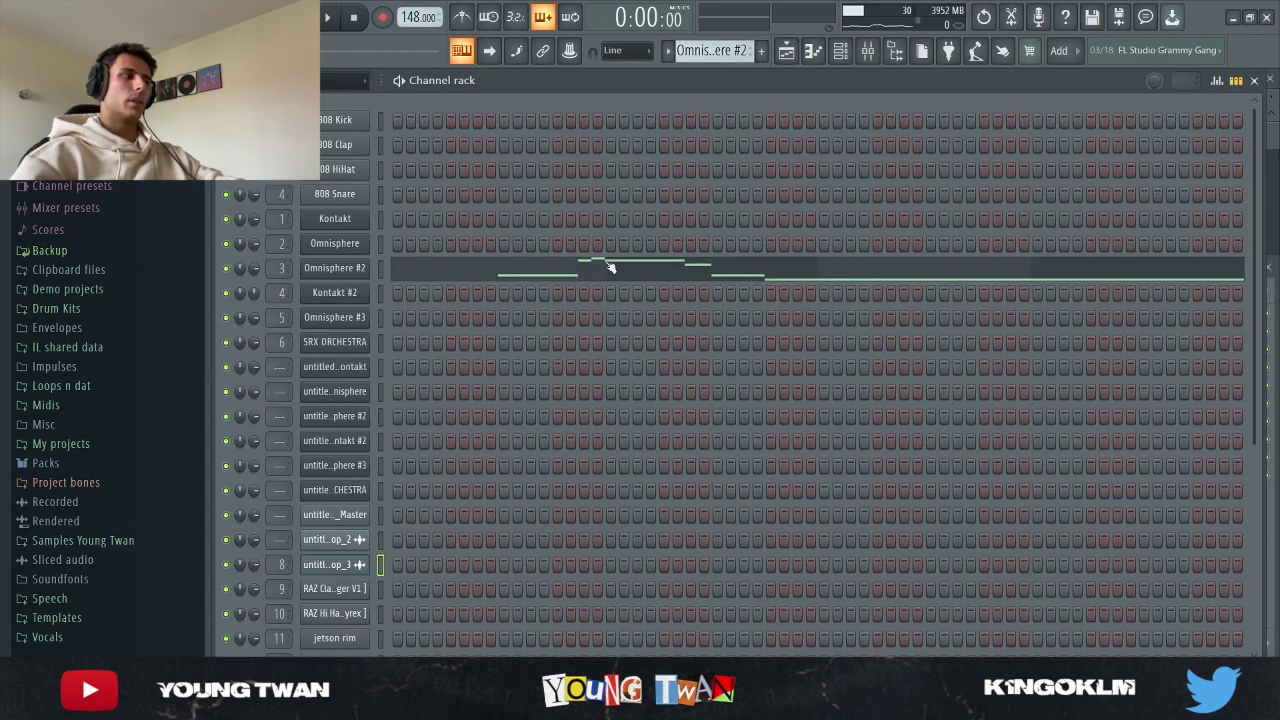
pyautogui.click(338, 293)
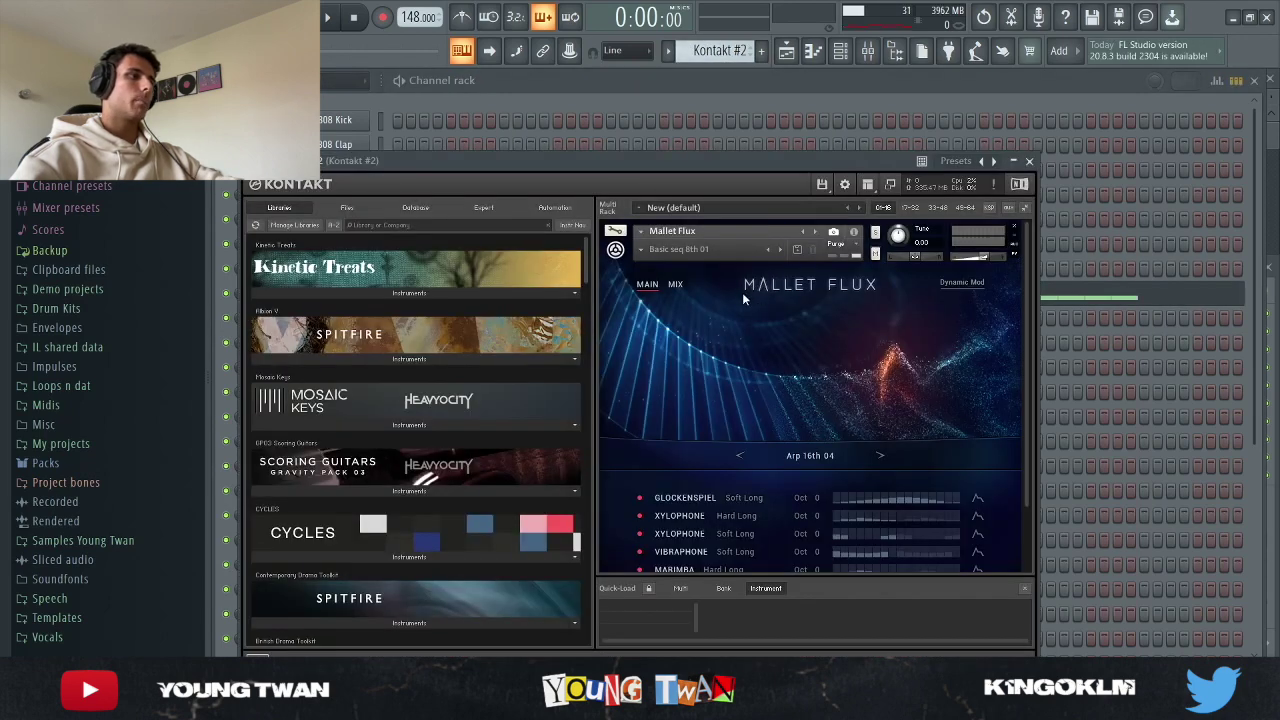
pyautogui.moveTo(583, 183); pyautogui.dragTo(650, 115)
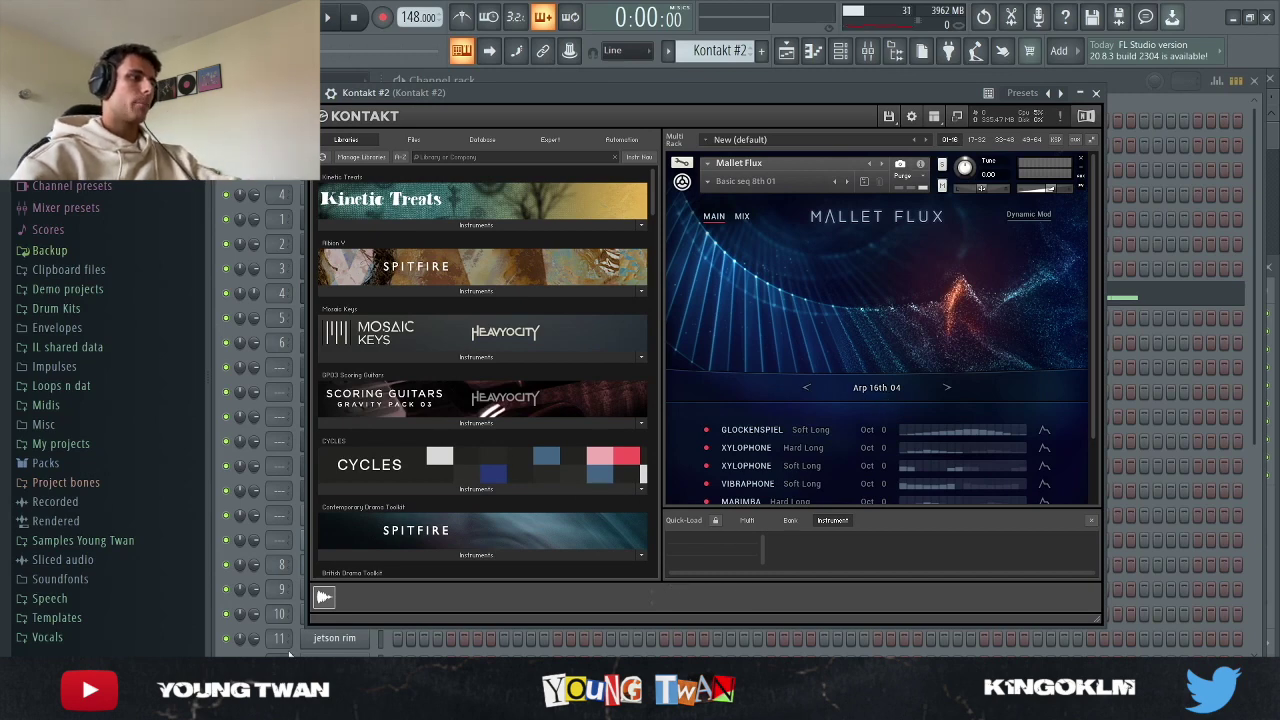
pyautogui.press('Escape')
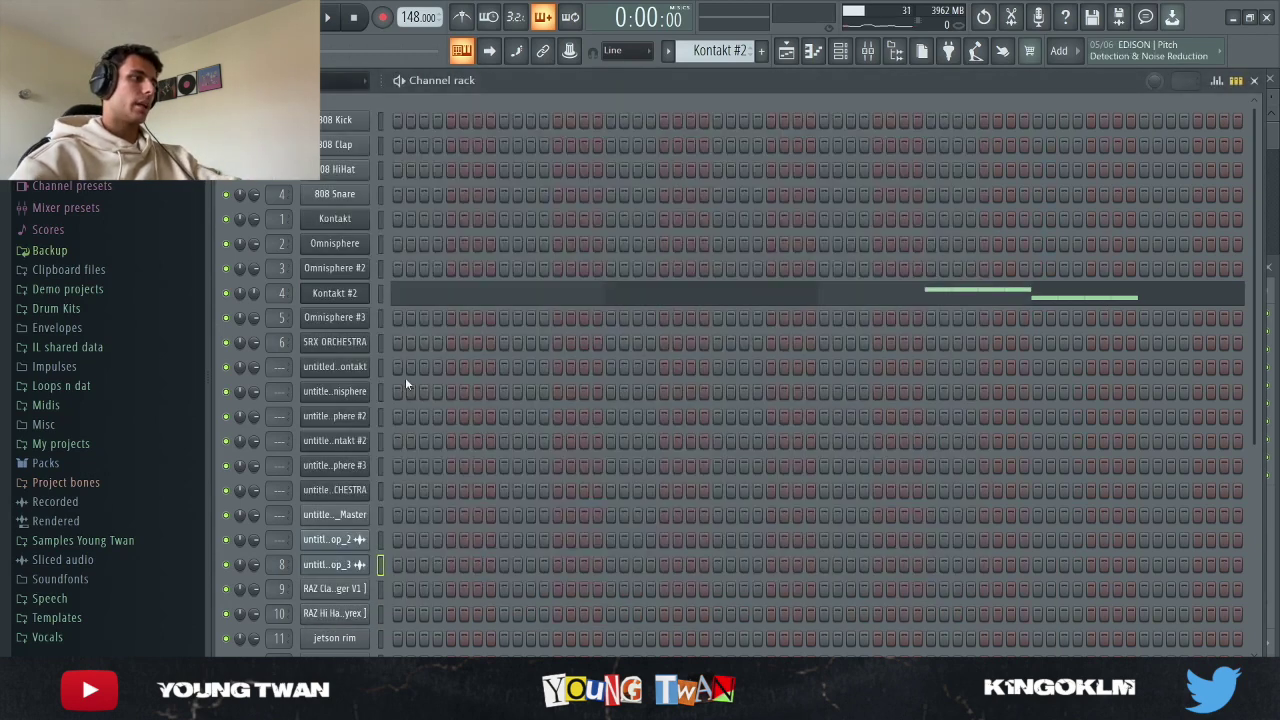
# Open the Kontakt #2 notes in the piano roll and examine HalfTime, Ghz Wow Control 3 and Fruity parametric EQ 2 on its mixer track.
pyautogui.click(420, 297)
pyautogui.click(869, 51)
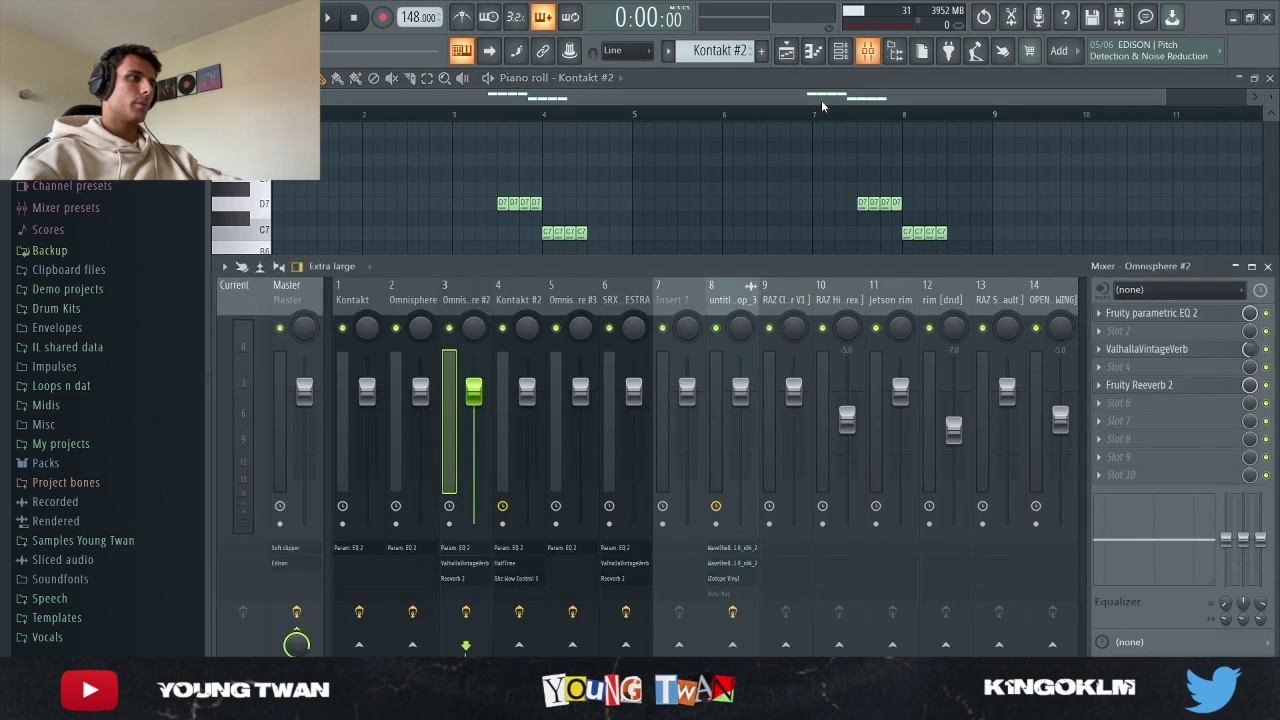
pyautogui.click(524, 297)
pyautogui.click(1186, 352)
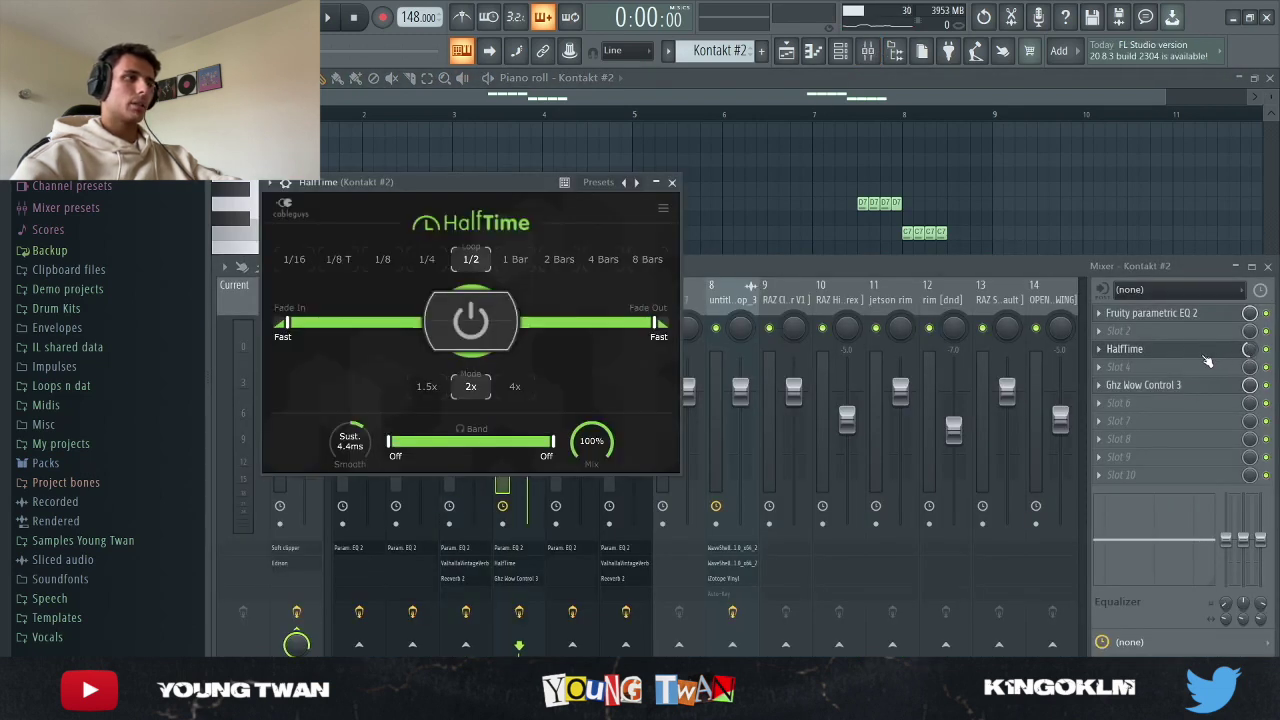
pyautogui.click(1205, 356)
pyautogui.click(1150, 386)
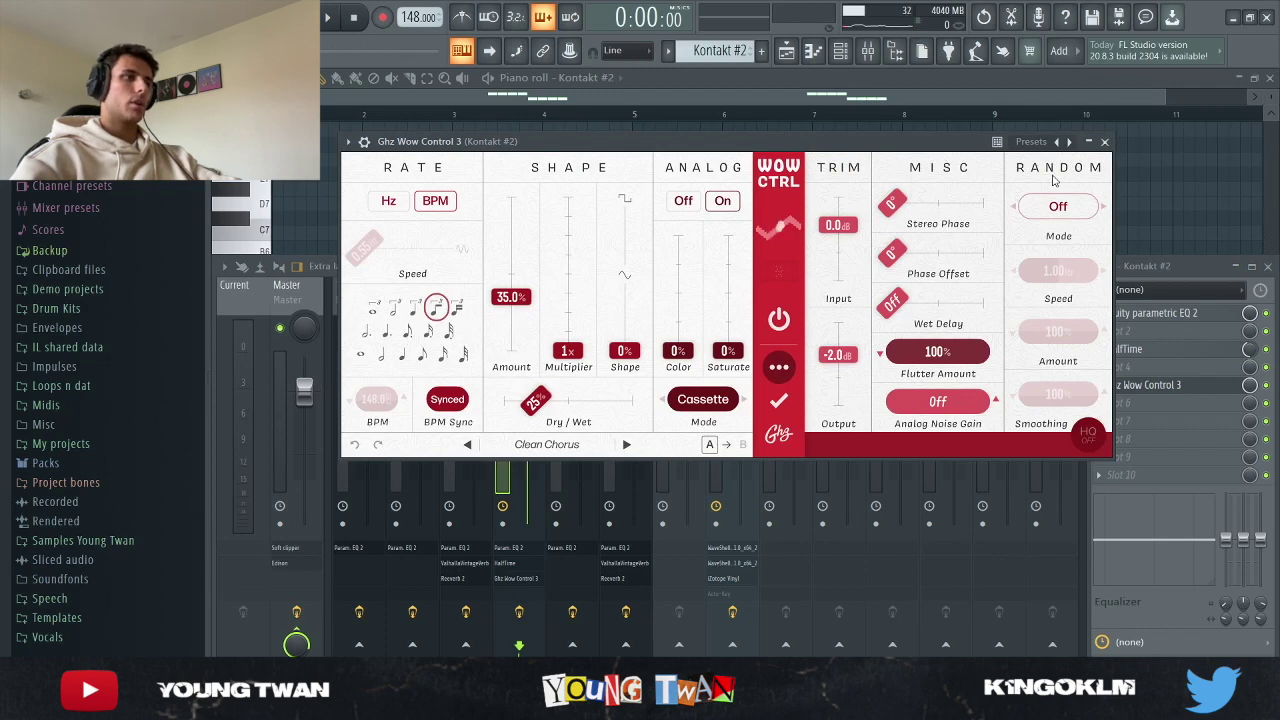
pyautogui.click(1104, 142)
pyautogui.click(1172, 314)
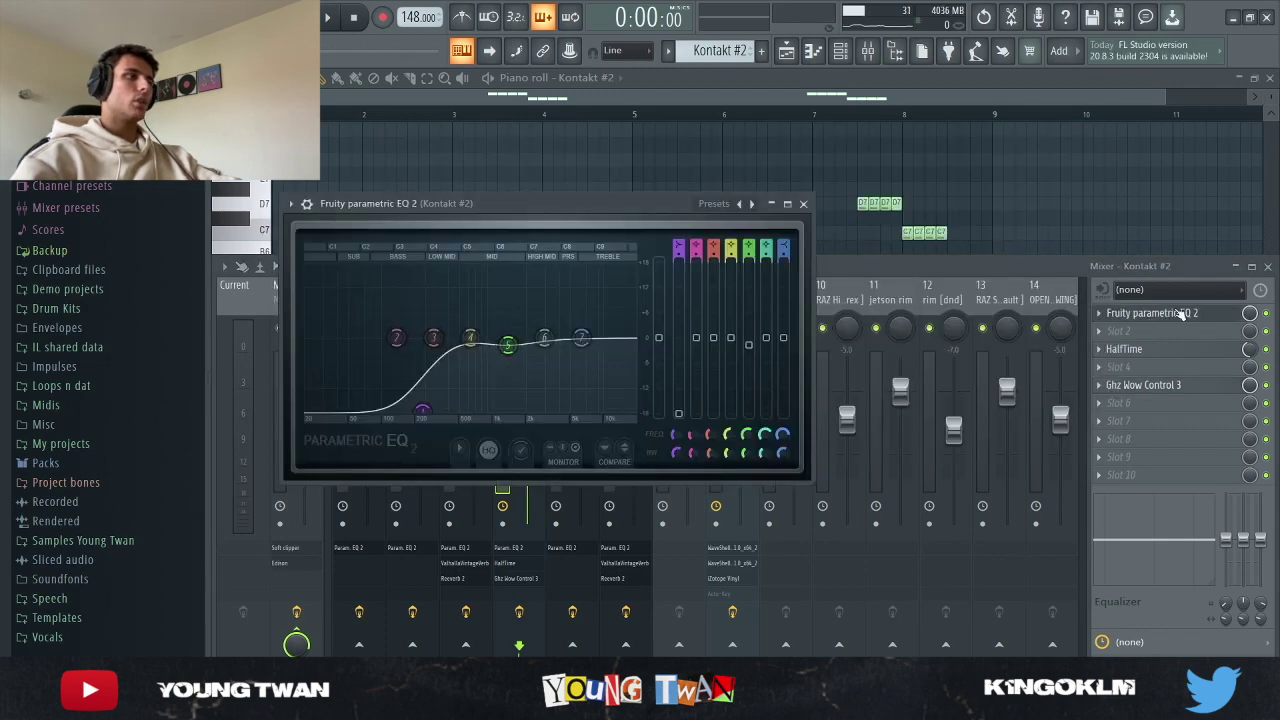
pyautogui.click(1183, 314)
pyautogui.press('F9')
# Play back the Kontakt #2 notes in the piano roll.
pyautogui.scroll(3, 1114, 277)
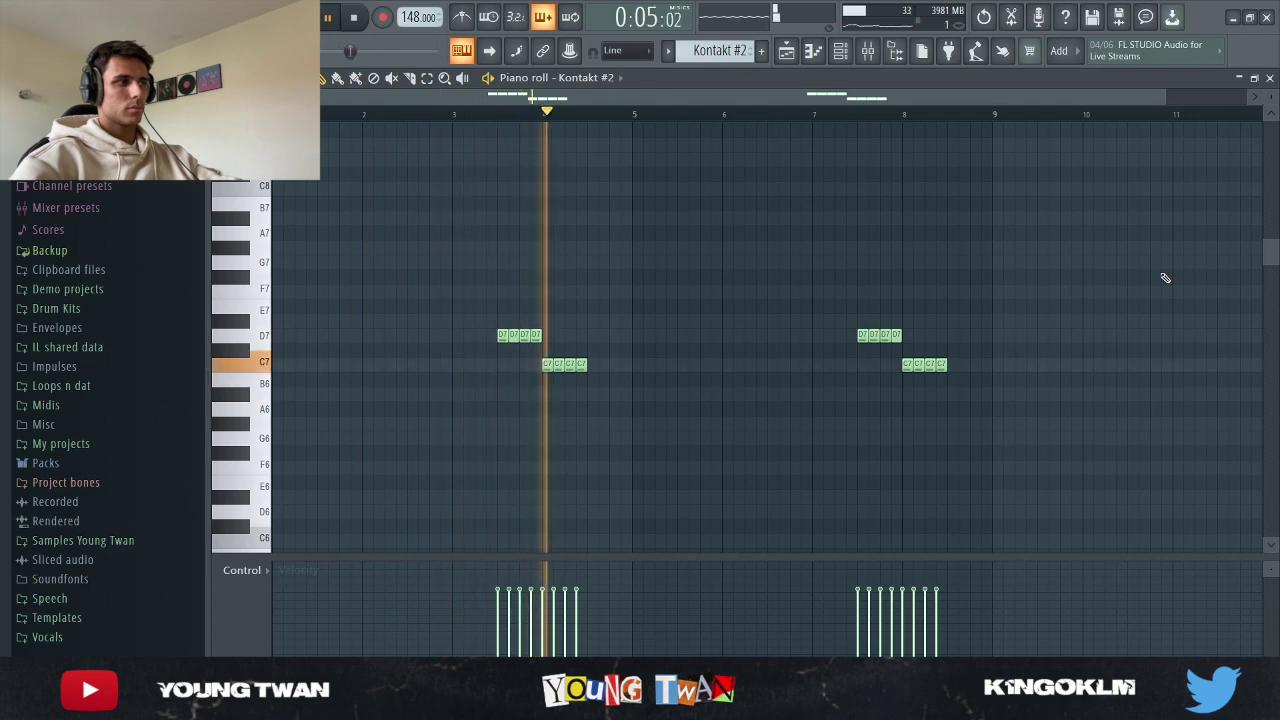
pyautogui.press('space')
# Return to the channel rack and open the Omnisphere #3 instrument to examine its patch.
pyautogui.click(840, 51)
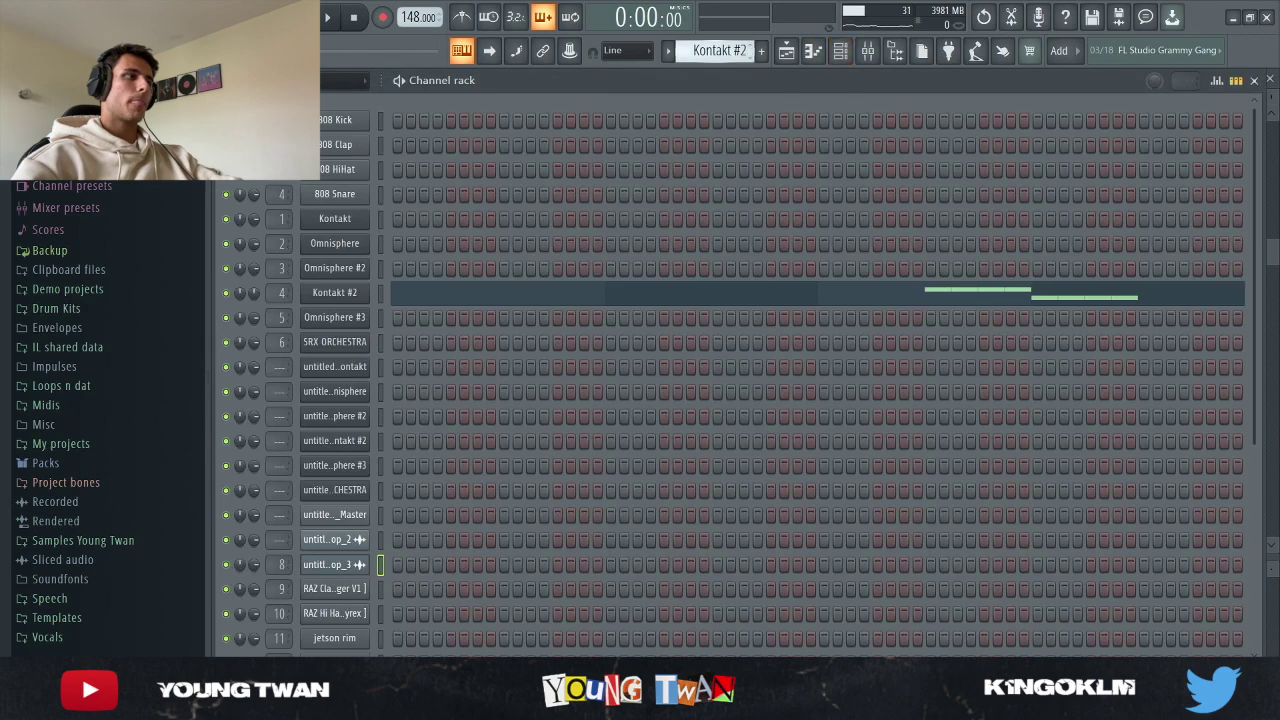
pyautogui.click(397, 314)
pyautogui.click(338, 319)
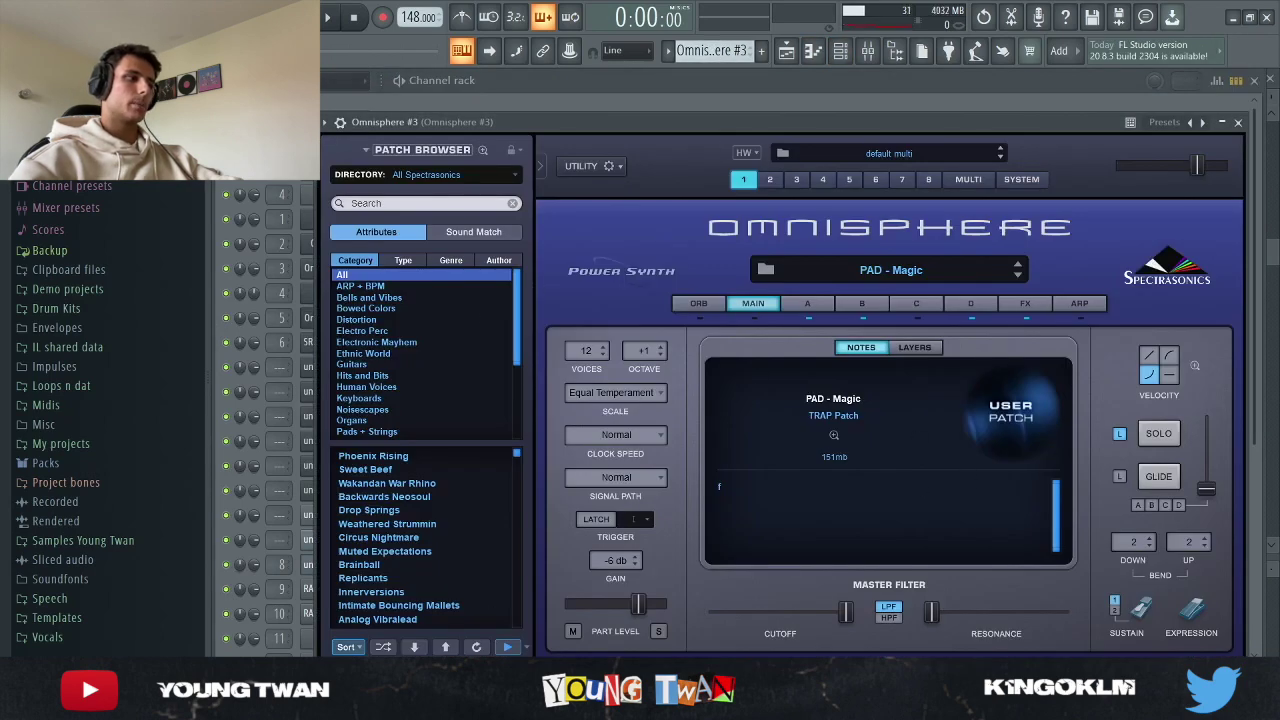
# Close the Omnisphere #3 instrument and examine that channel's chord notes in the piano roll.
pyautogui.press('Escape')
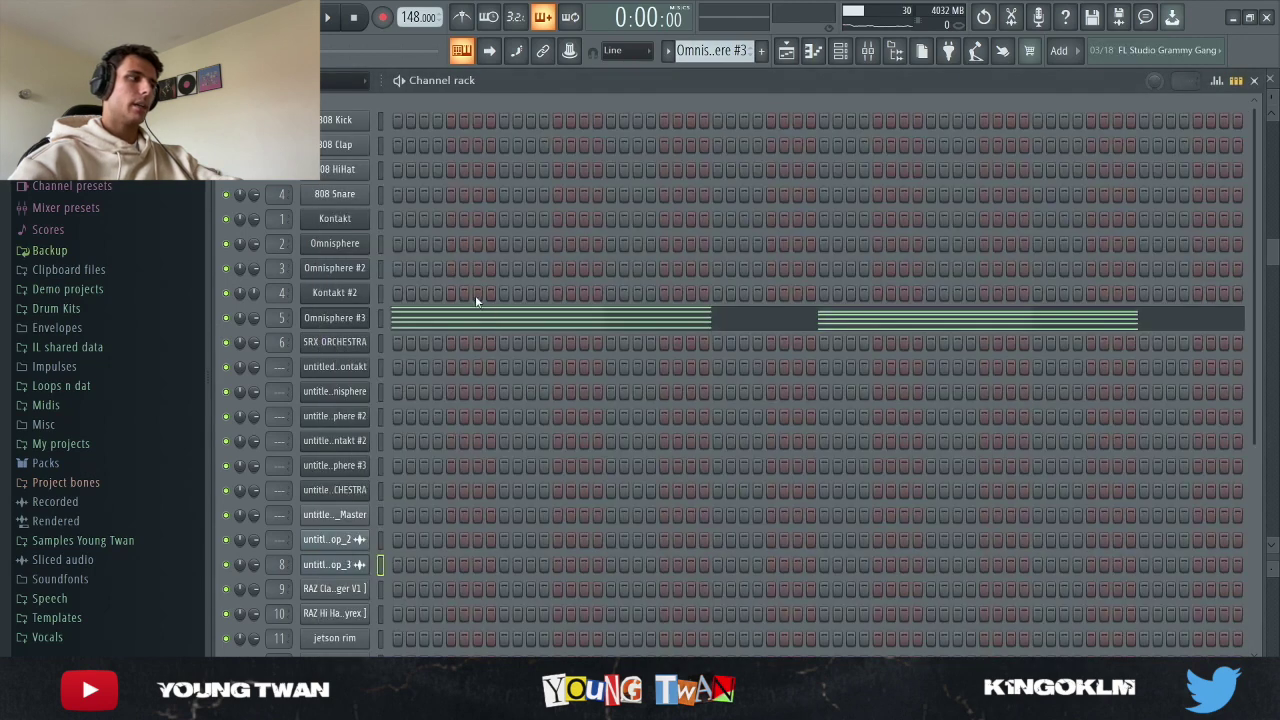
pyautogui.click(451, 310)
pyautogui.scroll(-5, 652, 271)
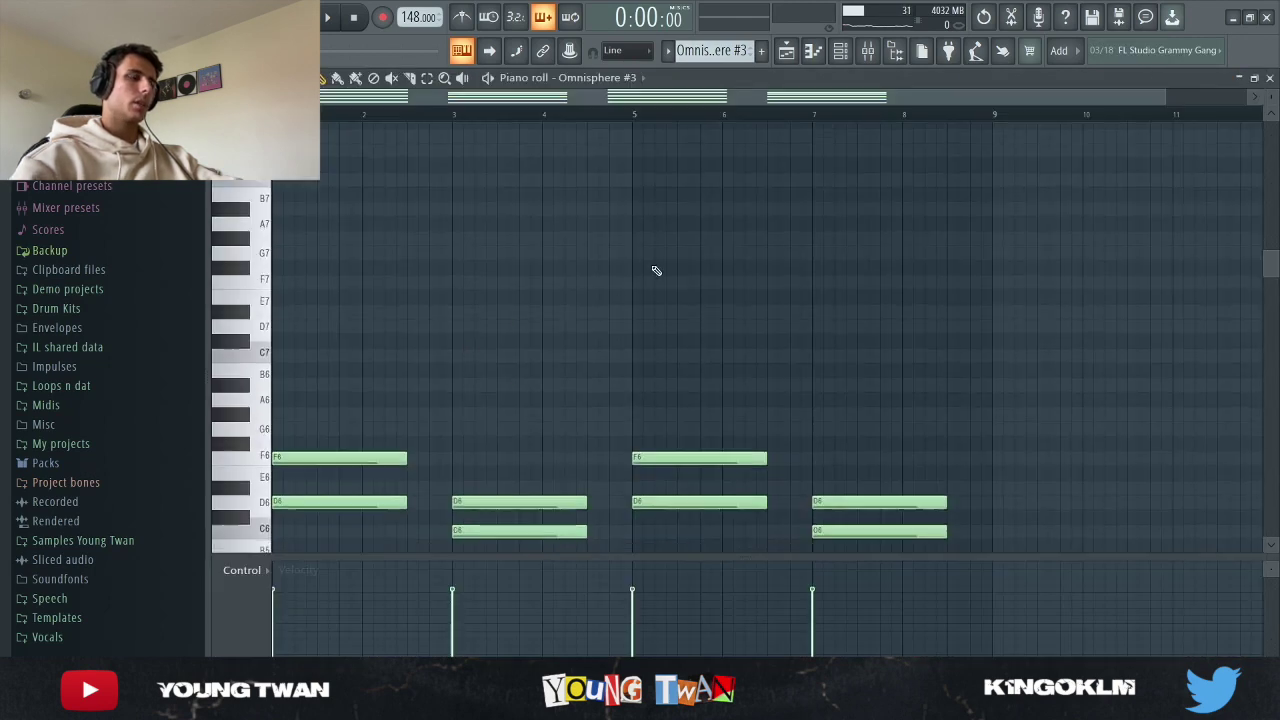
pyautogui.scroll(2, 640, 280)
pyautogui.scroll(-3, 632, 304)
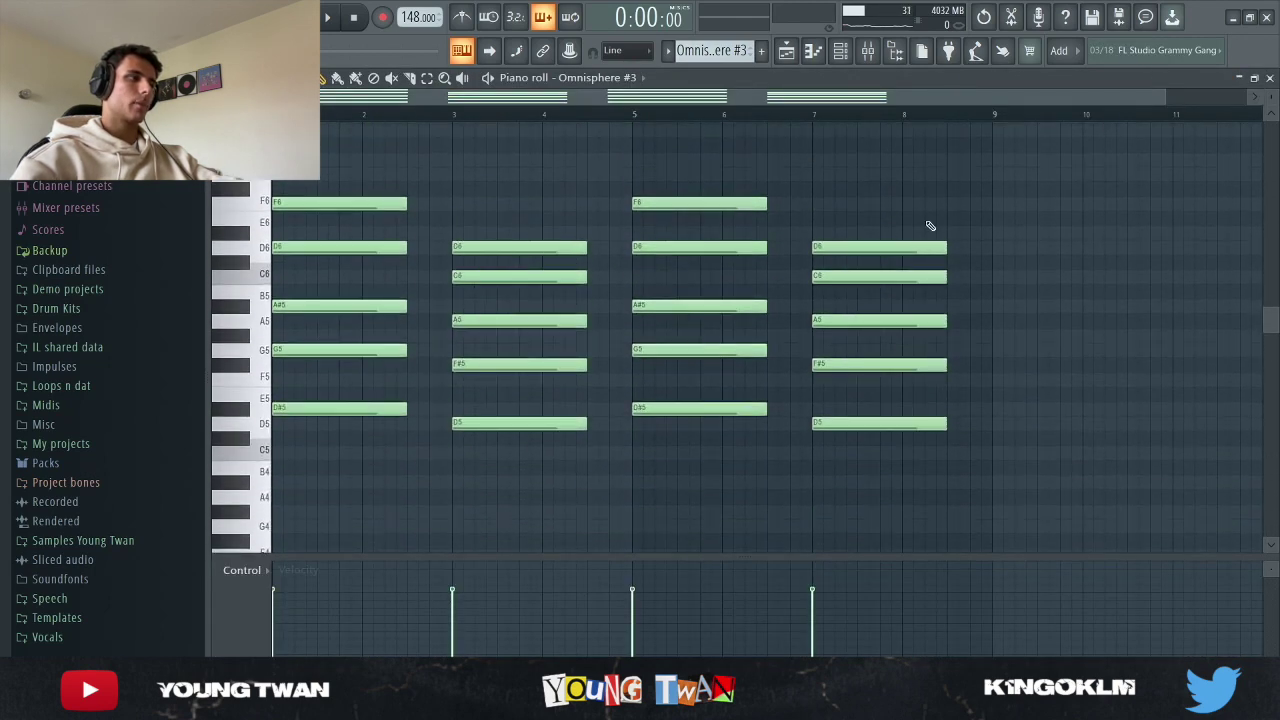
# Examine the Fruity parametric EQ 2 on the Omnisphere #3 mixer track, then close the effect and the mixer.
pyautogui.click(860, 60)
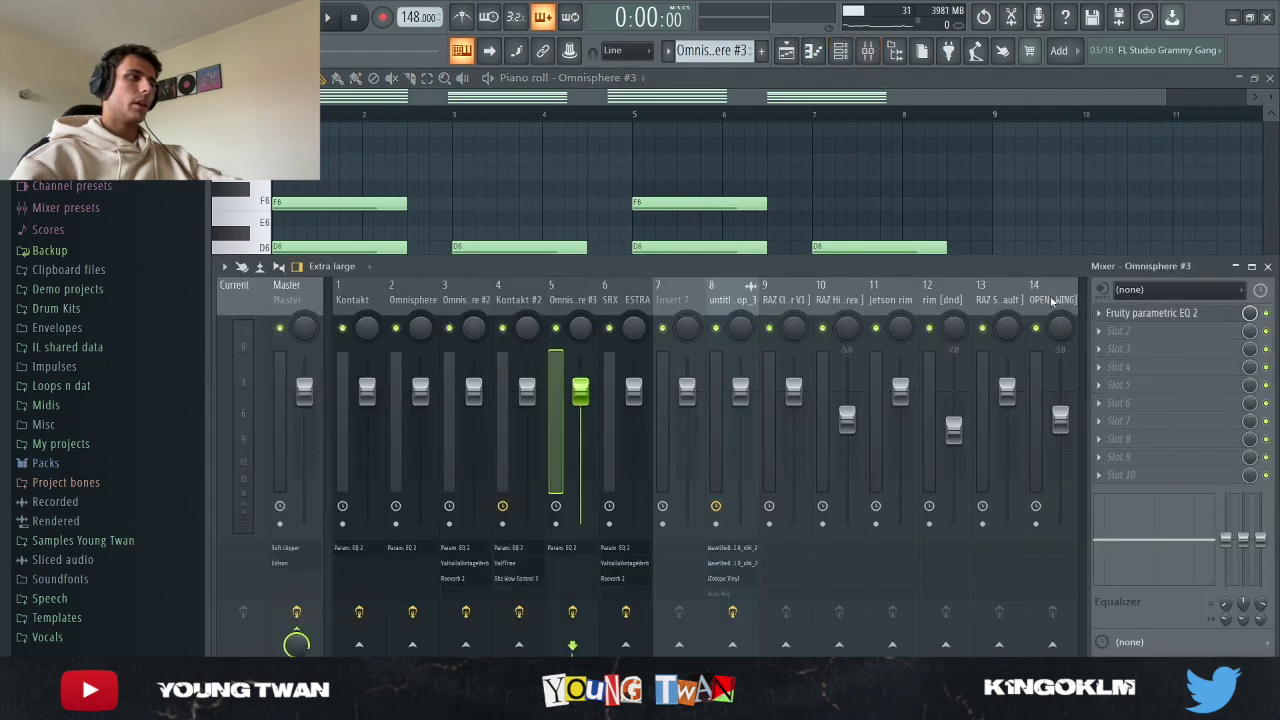
pyautogui.click(1180, 312)
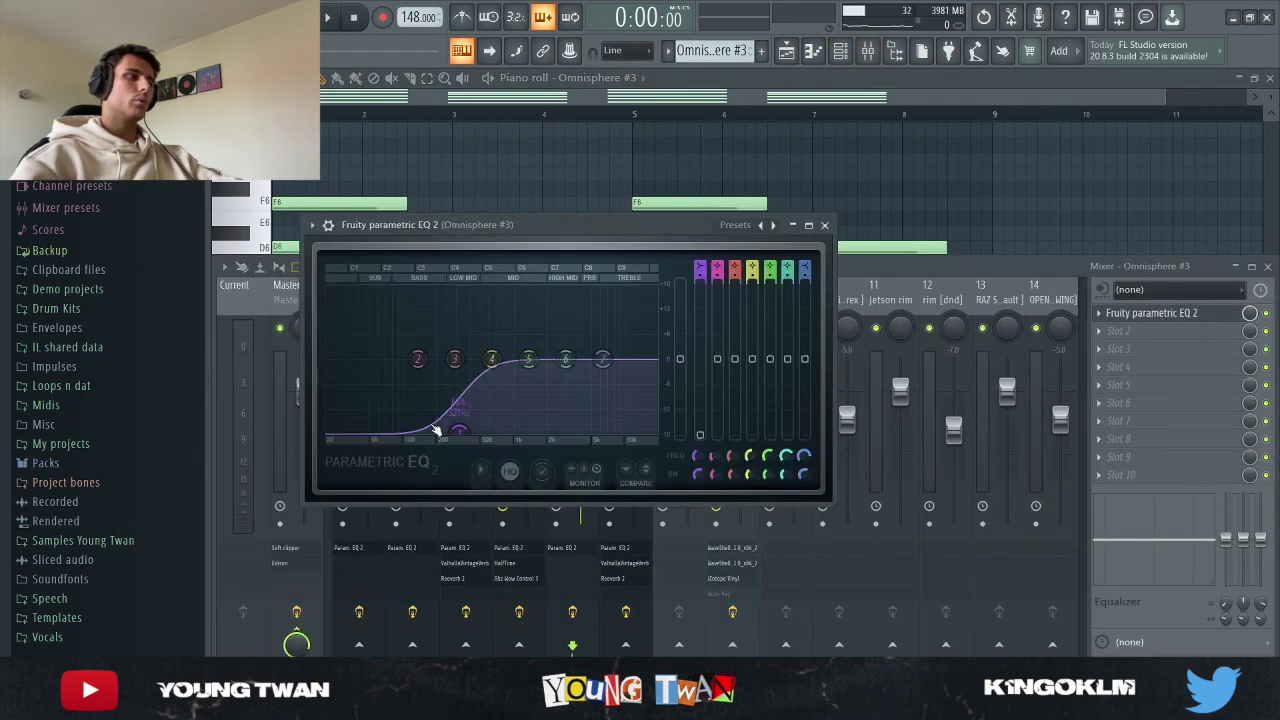
pyautogui.click(824, 226)
pyautogui.press('F9')
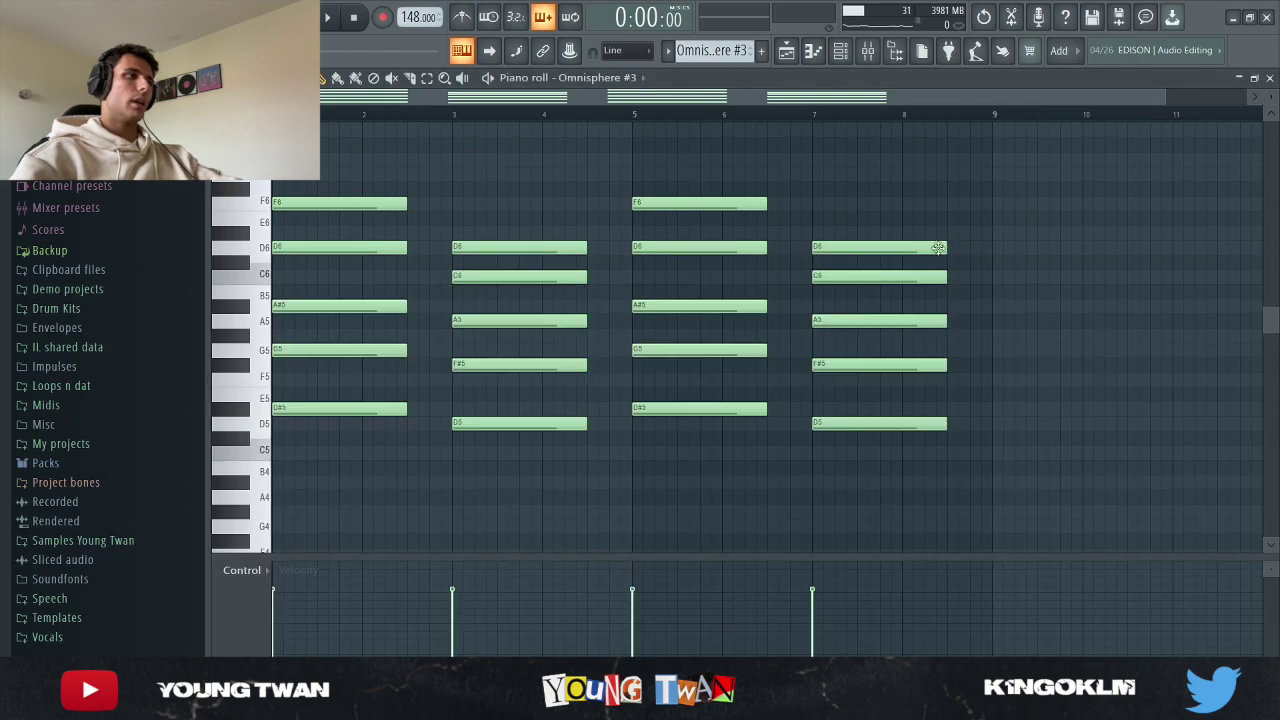
# Play back the Omnisphere #3 notes in the piano roll, then stop playback.
pyautogui.scroll(2, 940, 248)
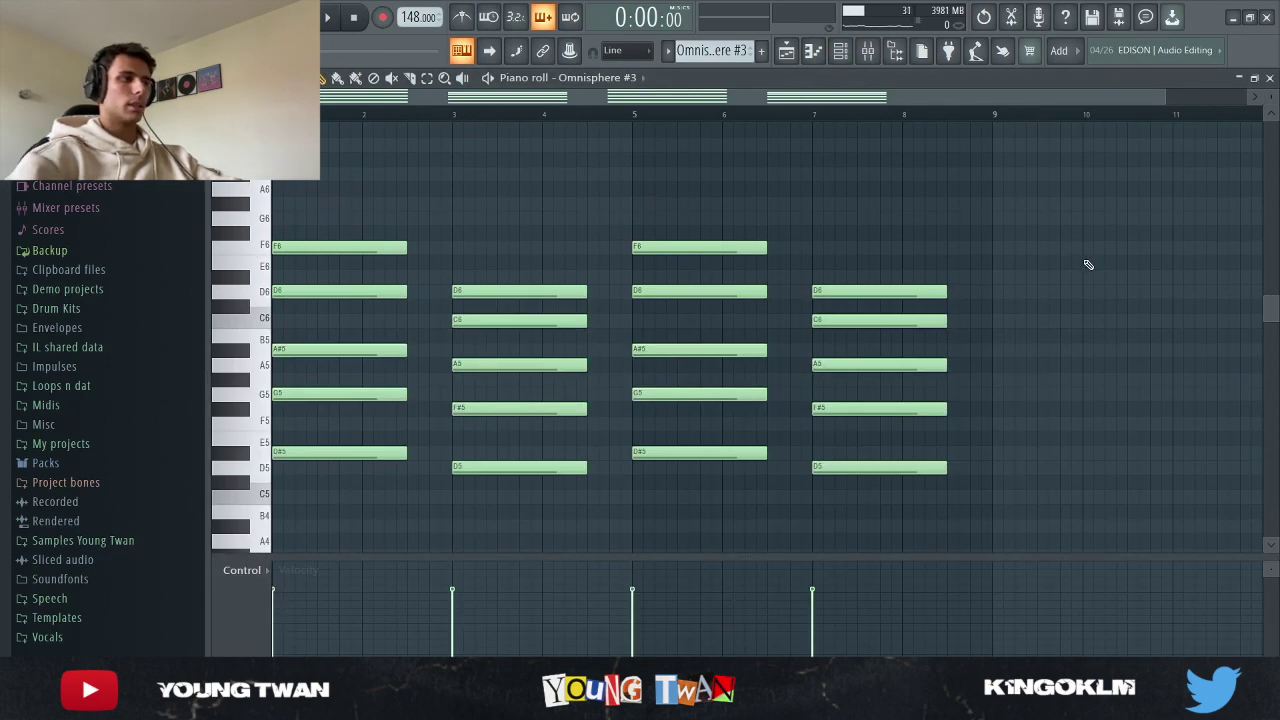
pyautogui.press('space')
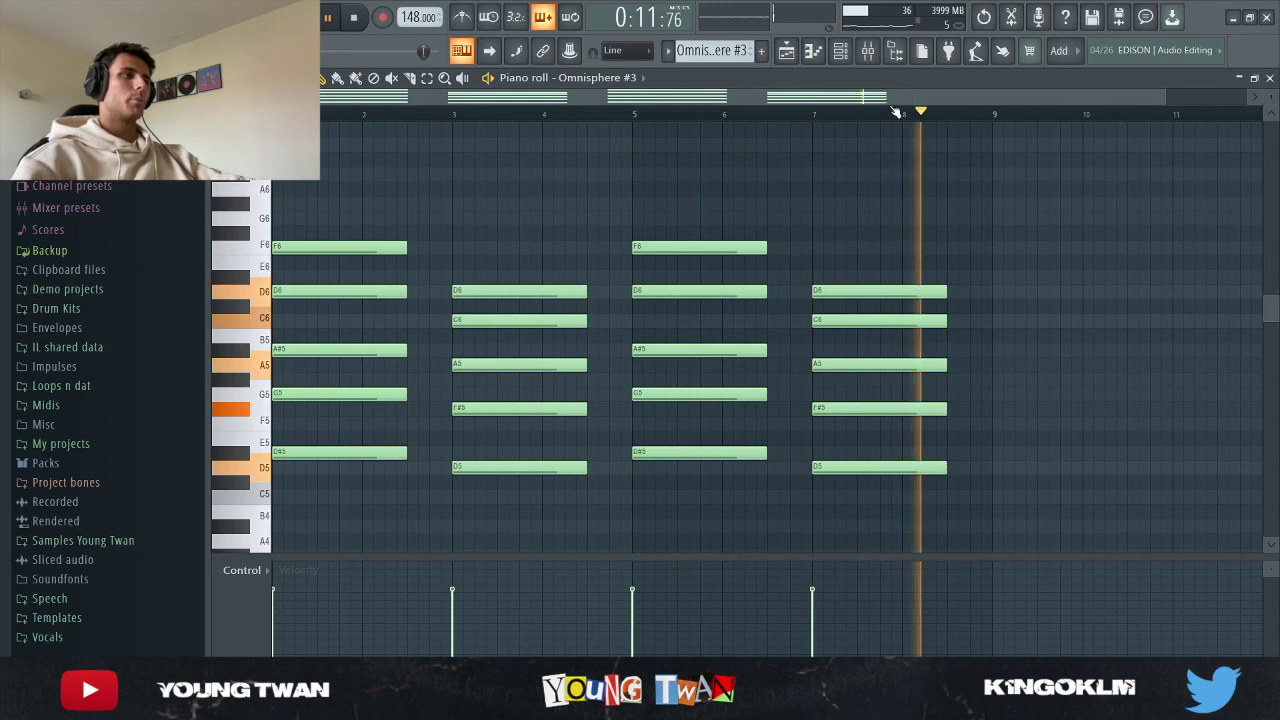
pyautogui.press('space')
# Return to the channel rack and examine the SRX ORCHESTRA instrument's patch before closing it.
pyautogui.press('F6')
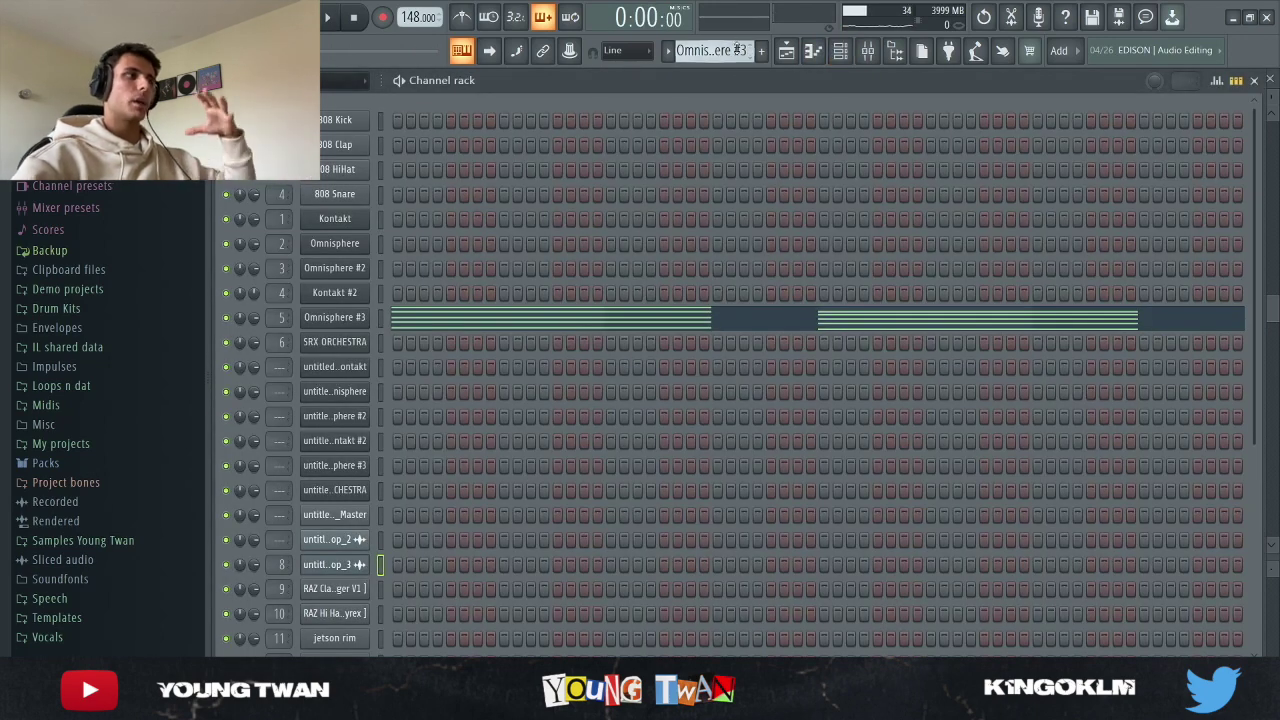
pyautogui.scroll(-1, 737, 50)
pyautogui.click(368, 343)
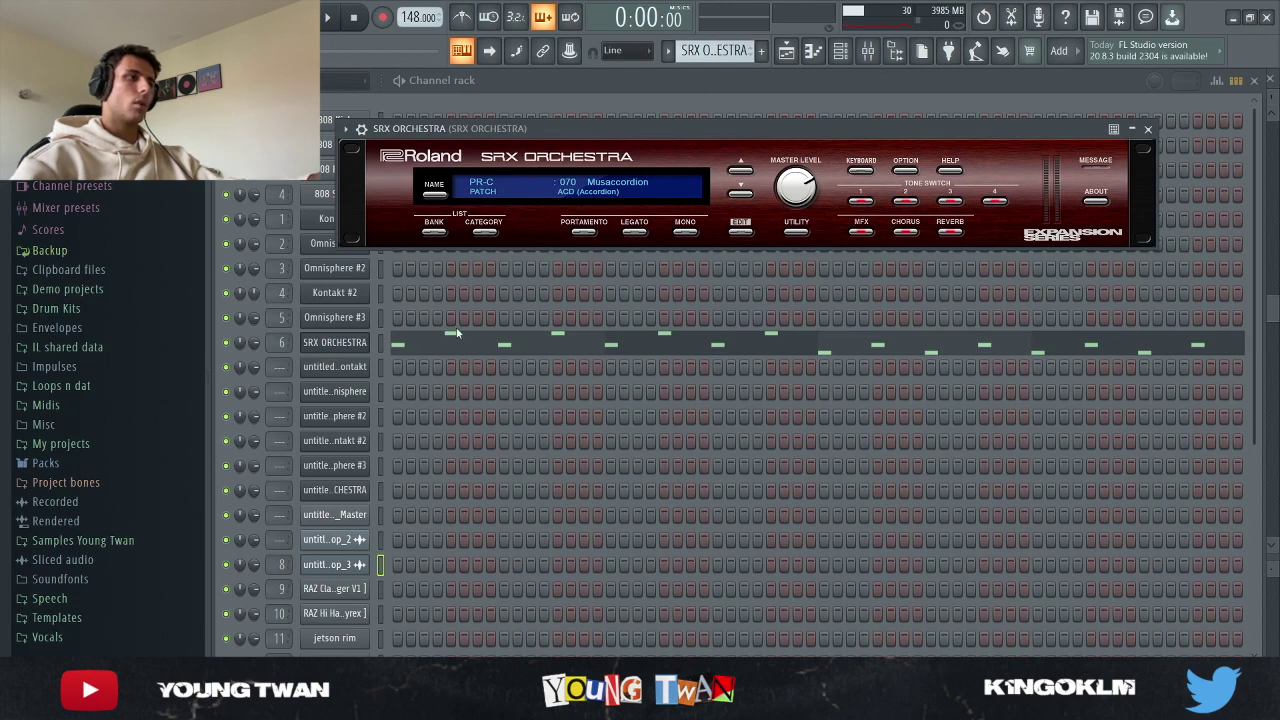
pyautogui.click(352, 342)
# Examine the ValhallaVintageVerb, Fruity Reeverb 2 and Fruity parametric EQ 2 effects on the SRX ORCHESTRA mixer track.
pyautogui.click(867, 50)
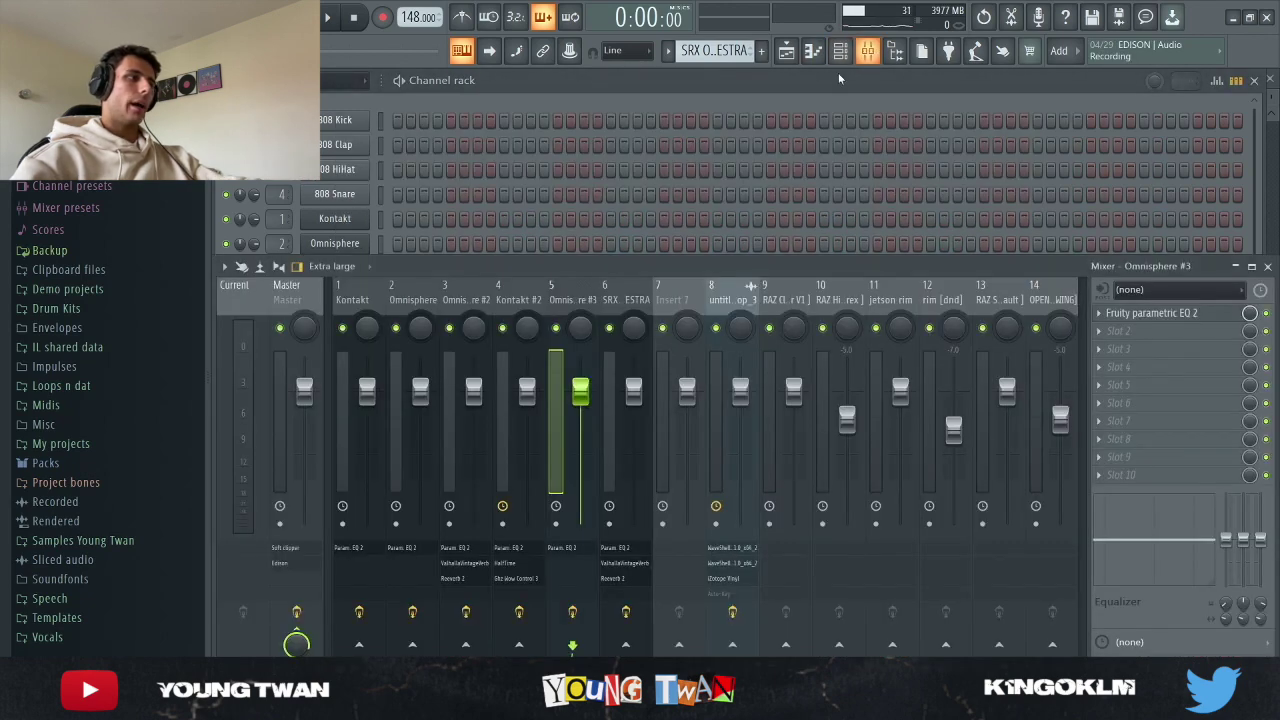
pyautogui.click(622, 300)
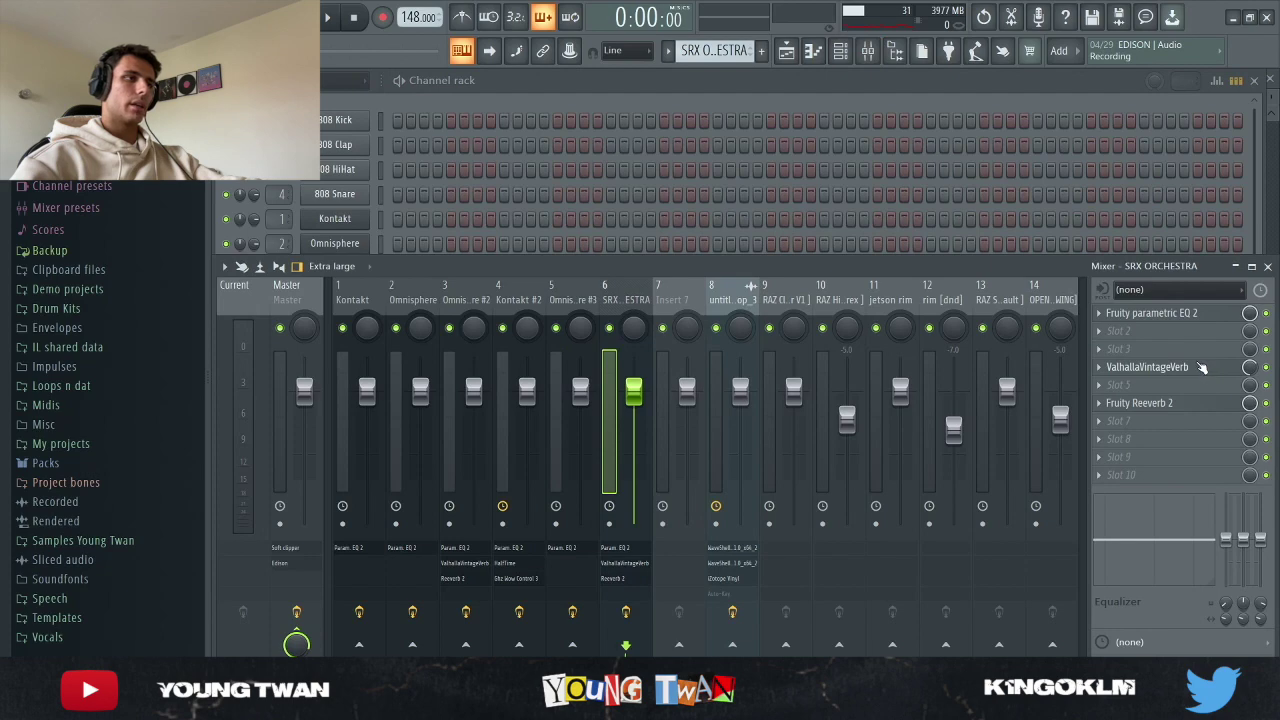
pyautogui.click(1196, 368)
pyautogui.click(1240, 369)
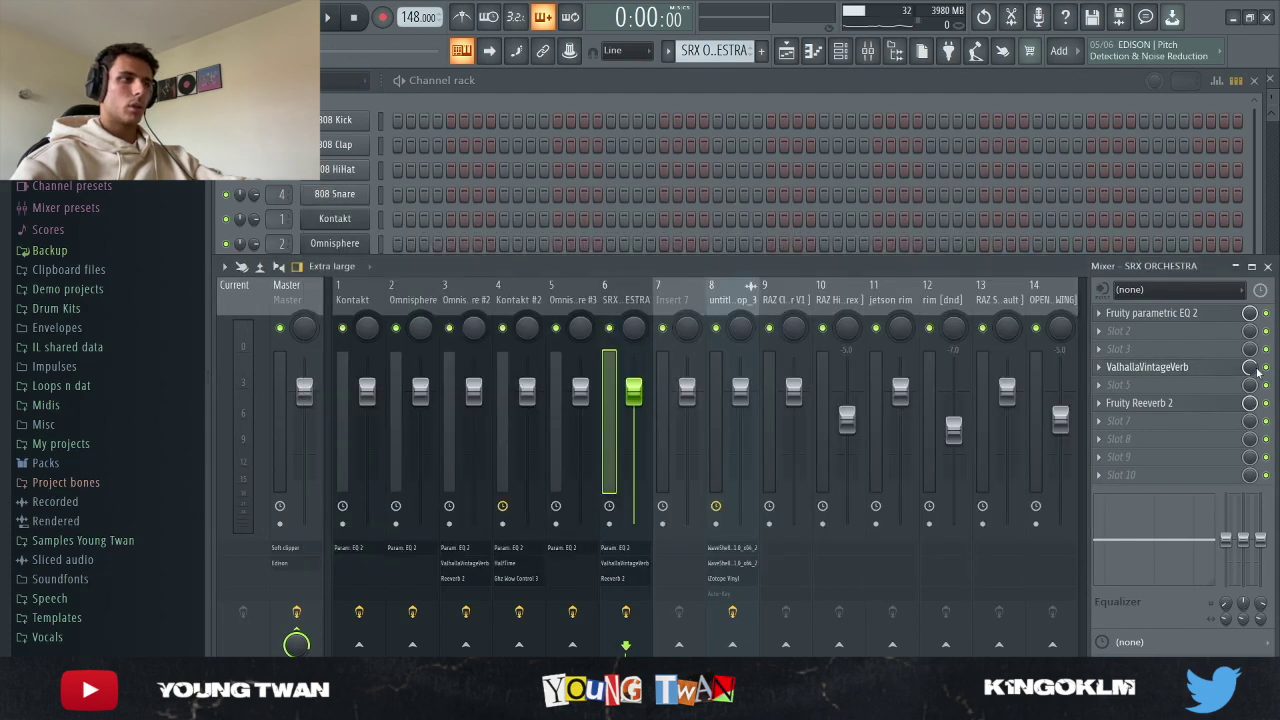
pyautogui.click(1176, 406)
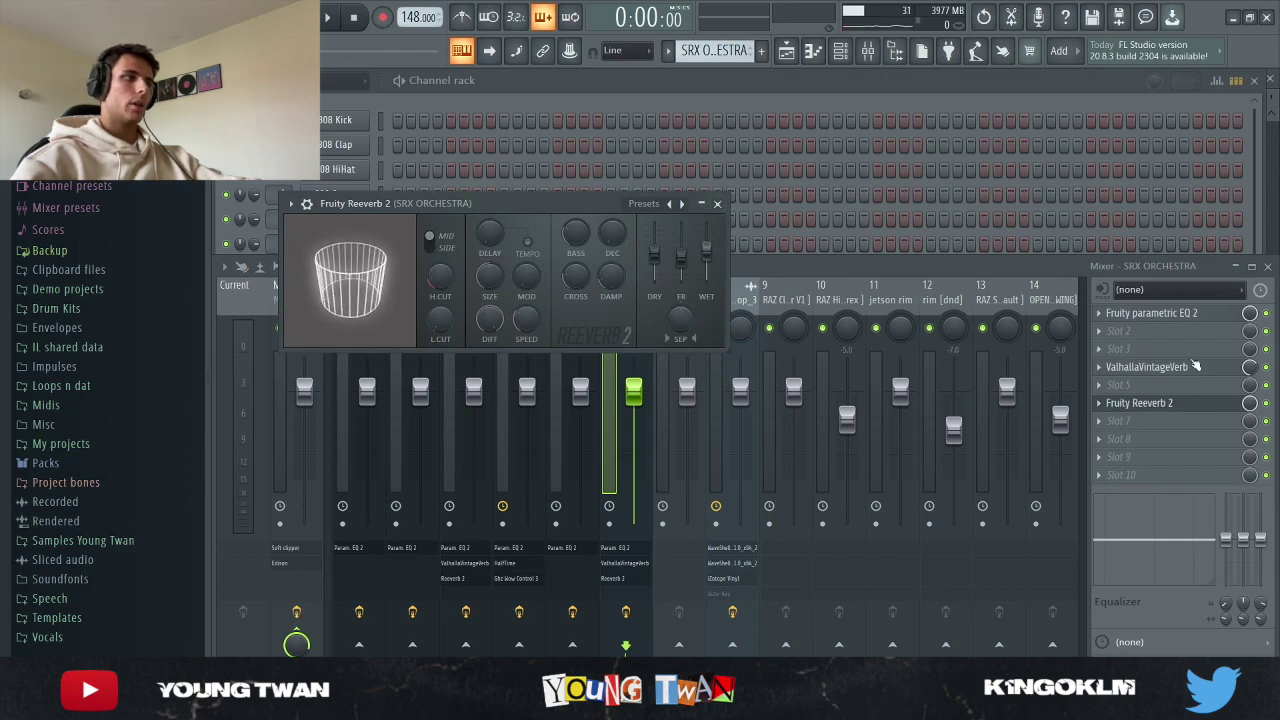
pyautogui.click(1188, 313)
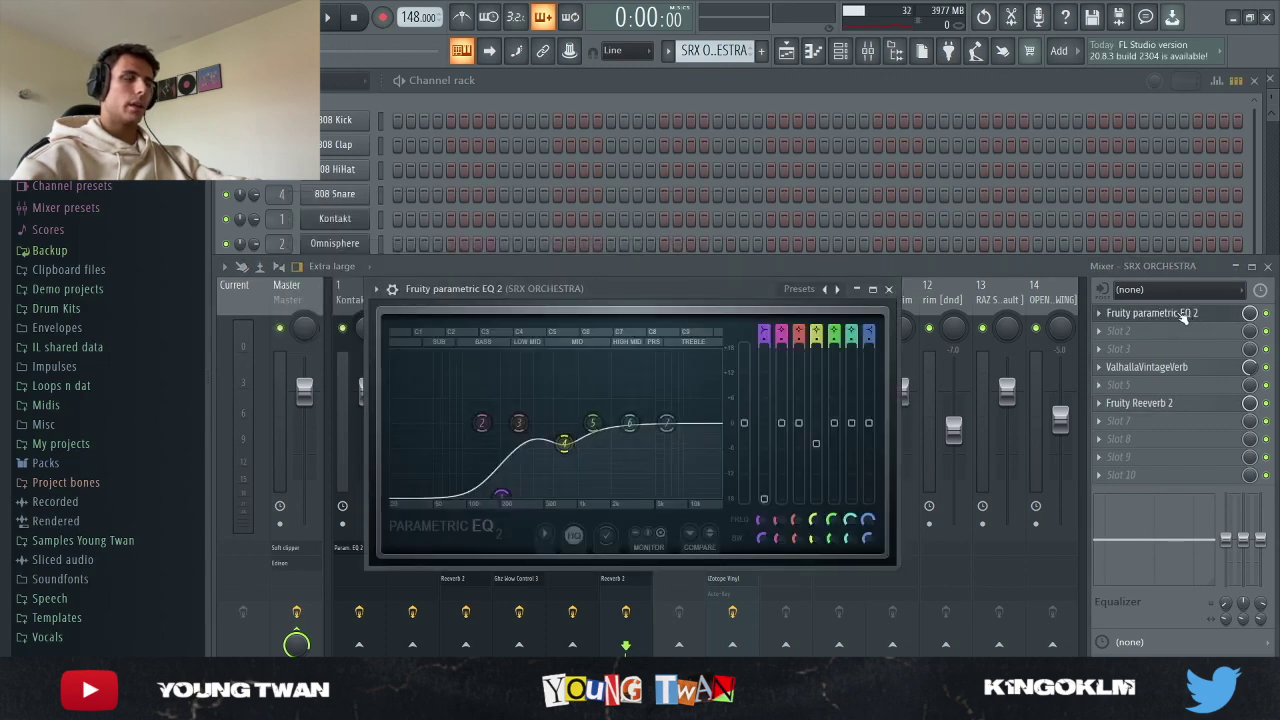
pyautogui.click(1195, 315)
# Open the SRX ORCHESTRA notes in the piano roll and play them back.
pyautogui.click(620, 114)
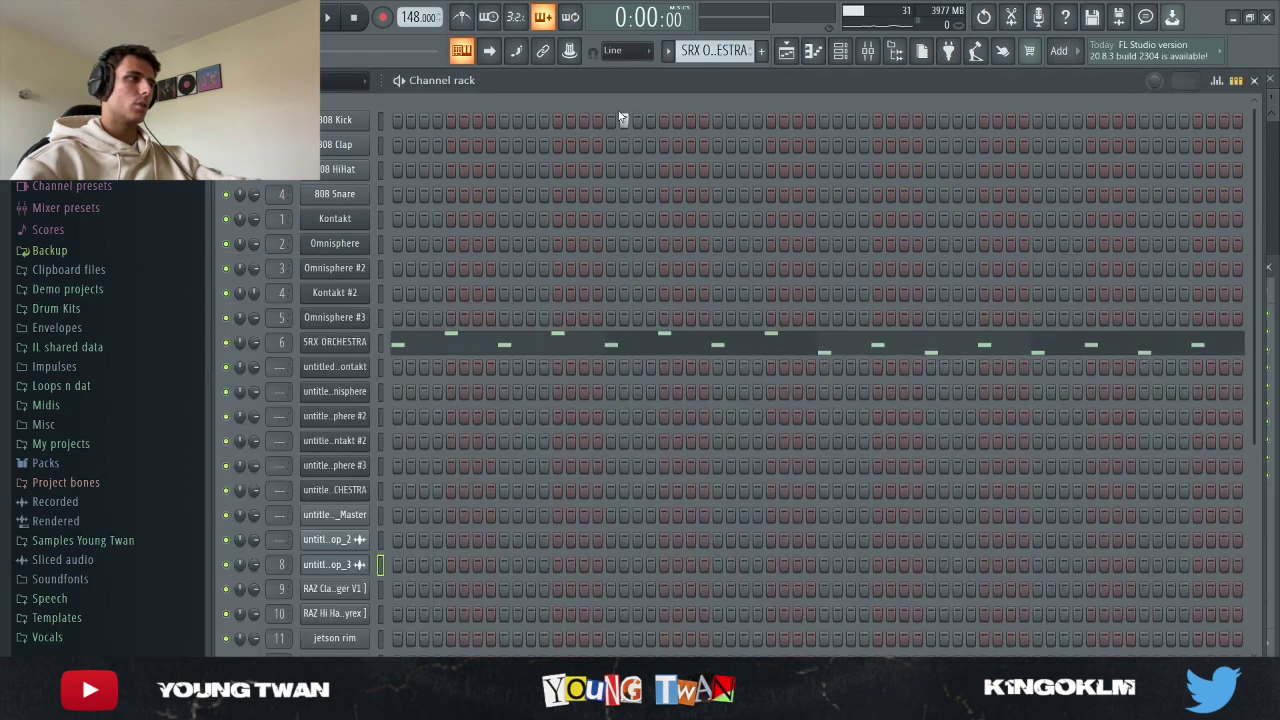
pyautogui.click(600, 340)
pyautogui.scroll(-1, 749, 329)
pyautogui.scroll(2, 359, 230)
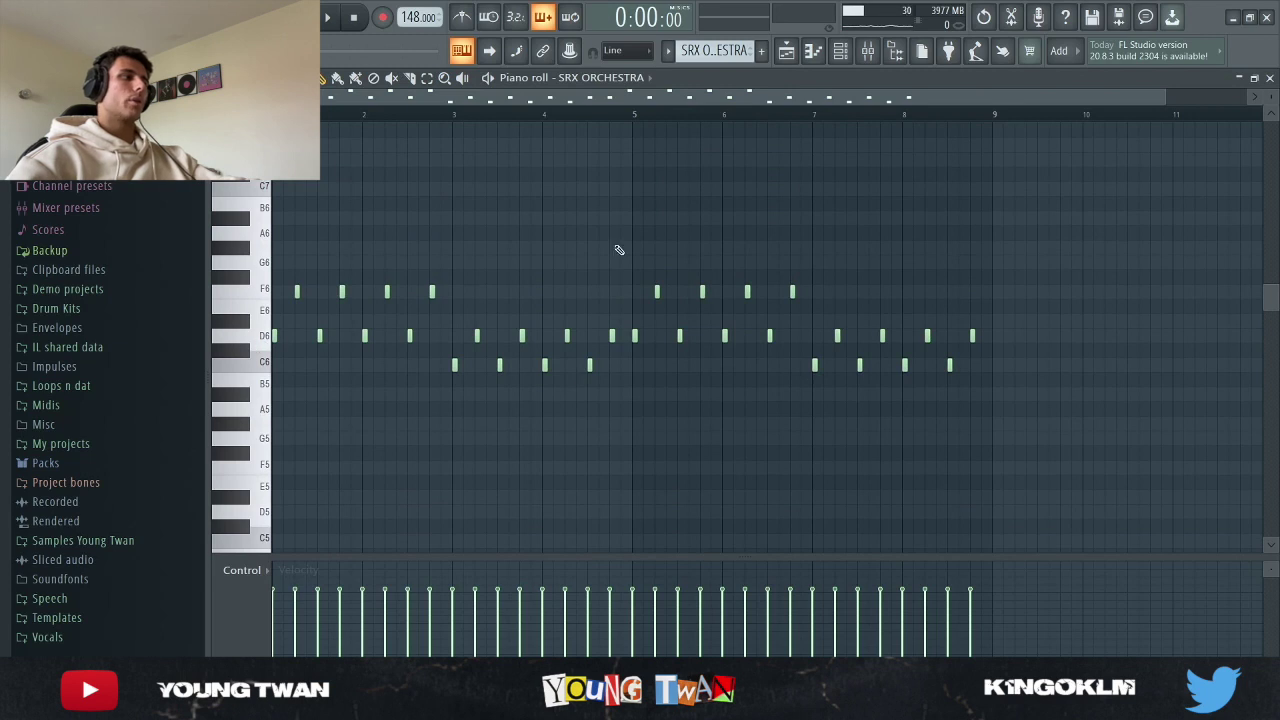
pyautogui.press('space')
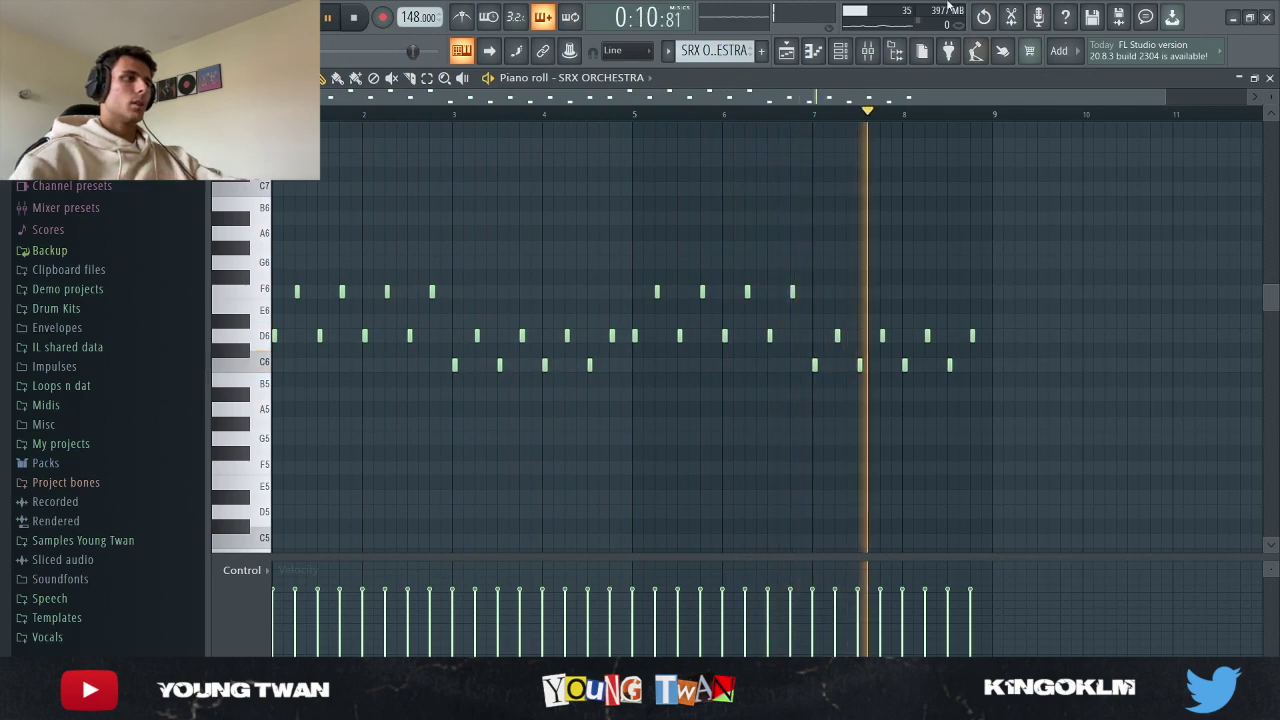
pyautogui.press('space')
# Open the playlist, select the clips on Tracks 6 to 12, and solo Track 13 with the Master recording.
pyautogui.click(812, 56)
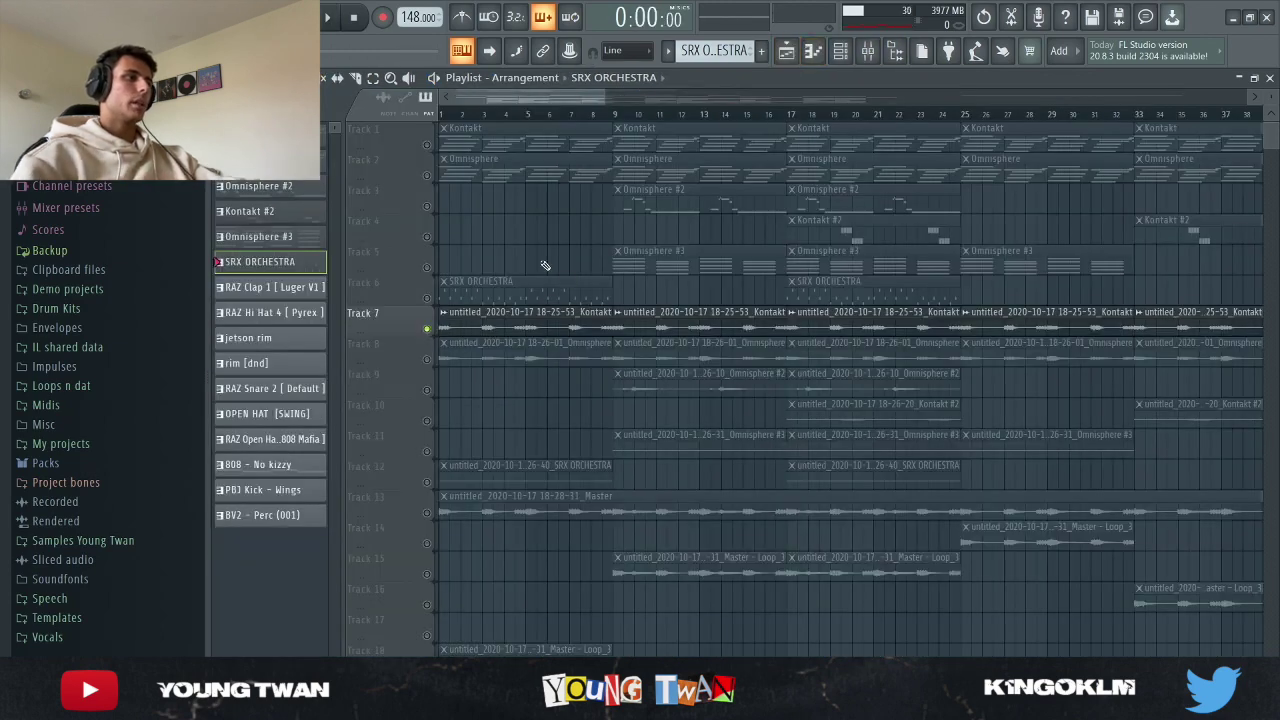
pyautogui.scroll(-3, 453, 331)
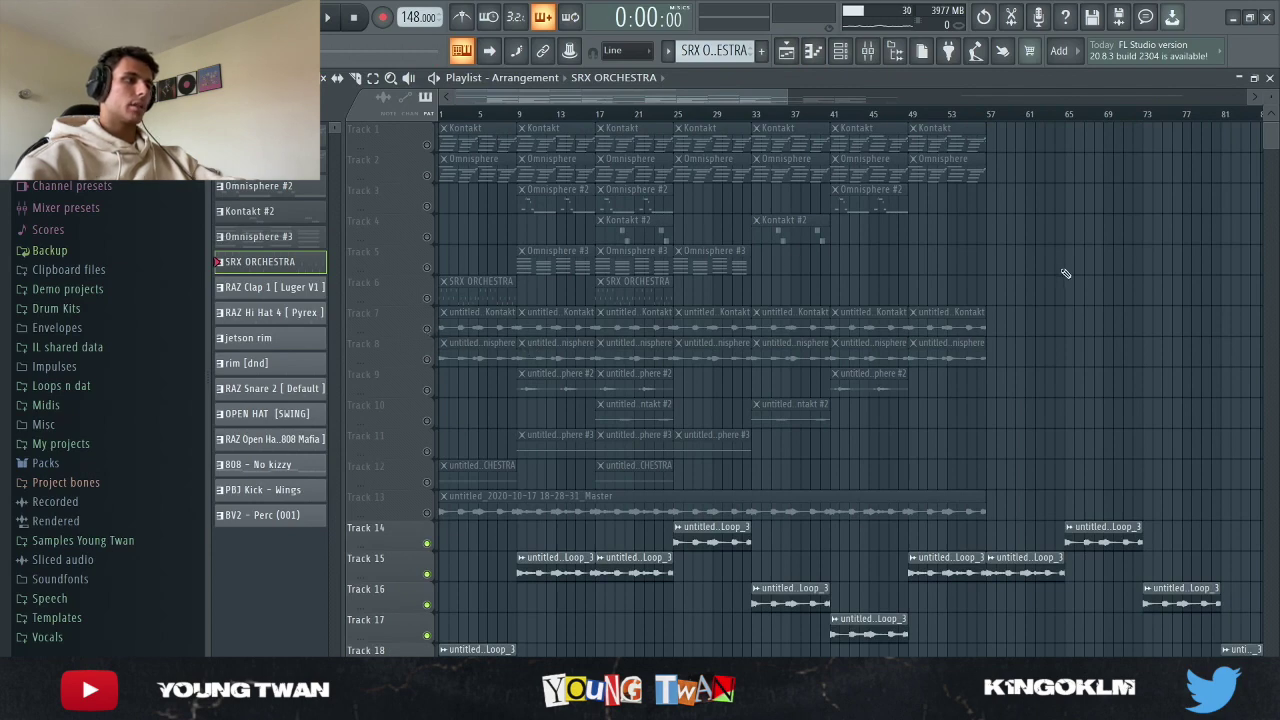
pyautogui.moveTo(1074, 273); pyautogui.dragTo(494, 496)
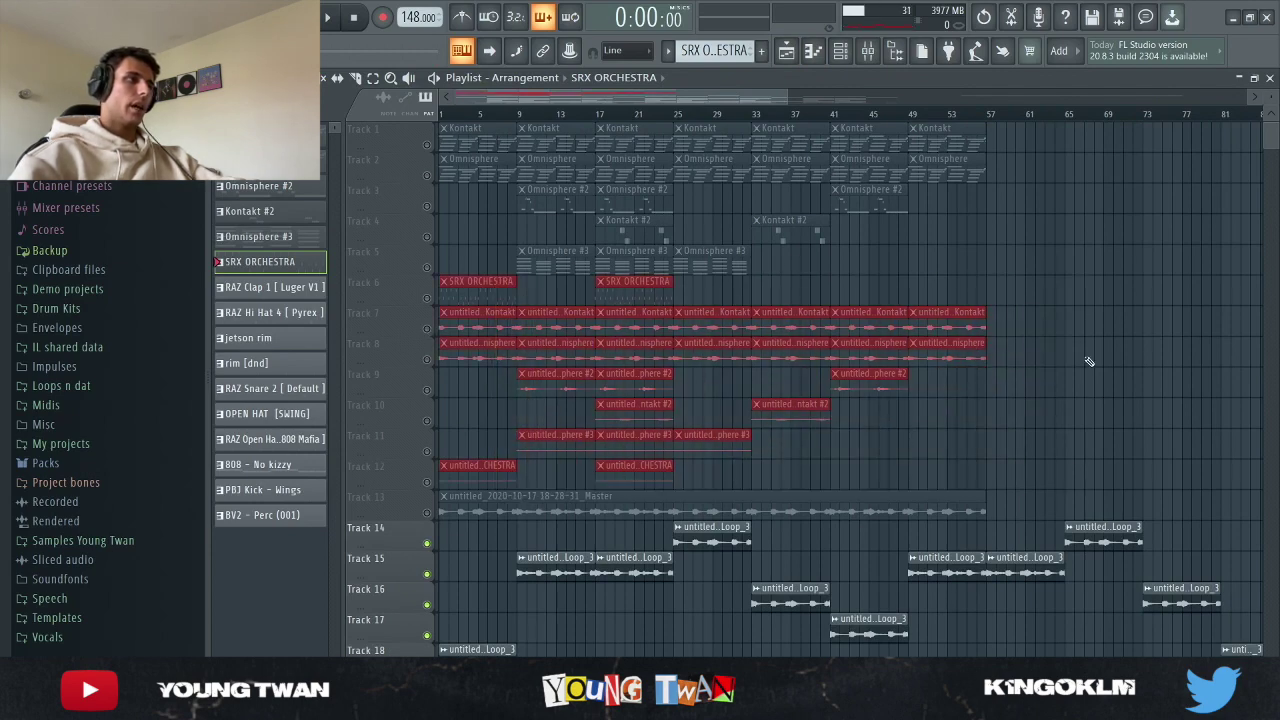
pyautogui.rightClick(427, 513)
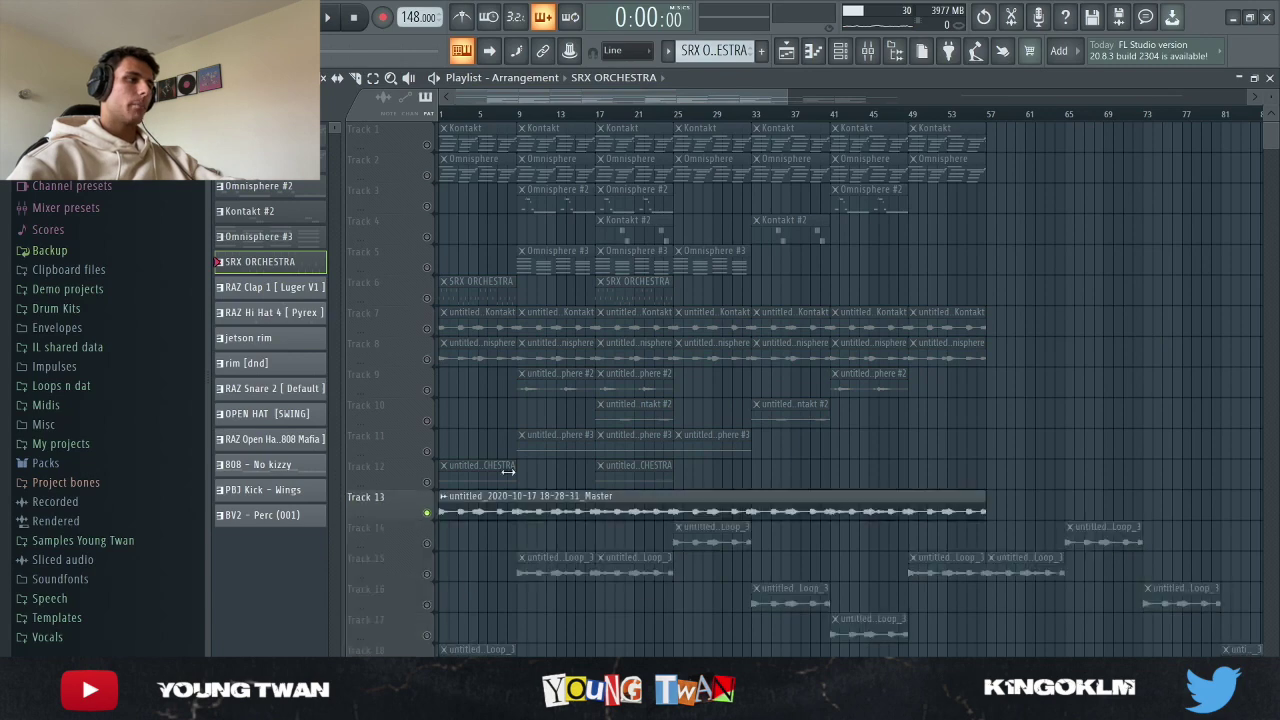
# Open the long Master - Loop_3 clip on Track 14, inspect its waveform and sample rate in Edison, and close the windows.
pyautogui.scroll(-3, 565, 416)
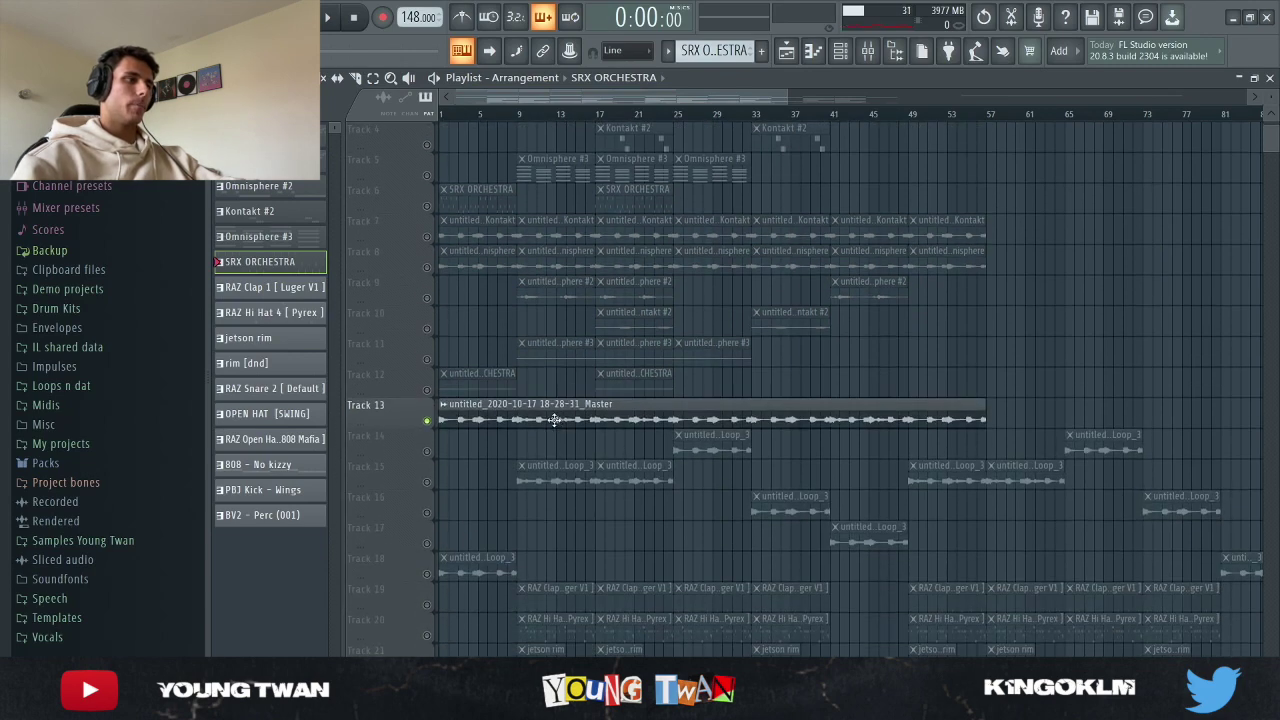
pyautogui.click(625, 404)
pyautogui.scroll(-5, 998, 338)
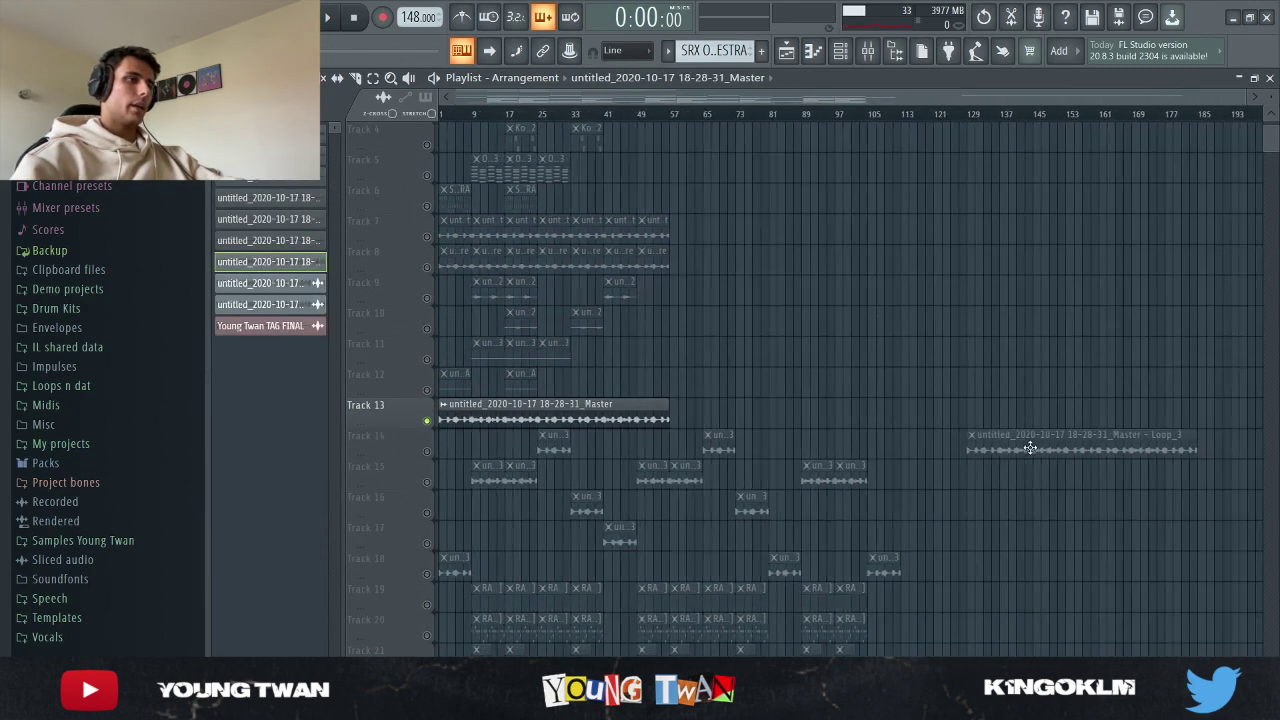
pyautogui.doubleClick(1020, 451)
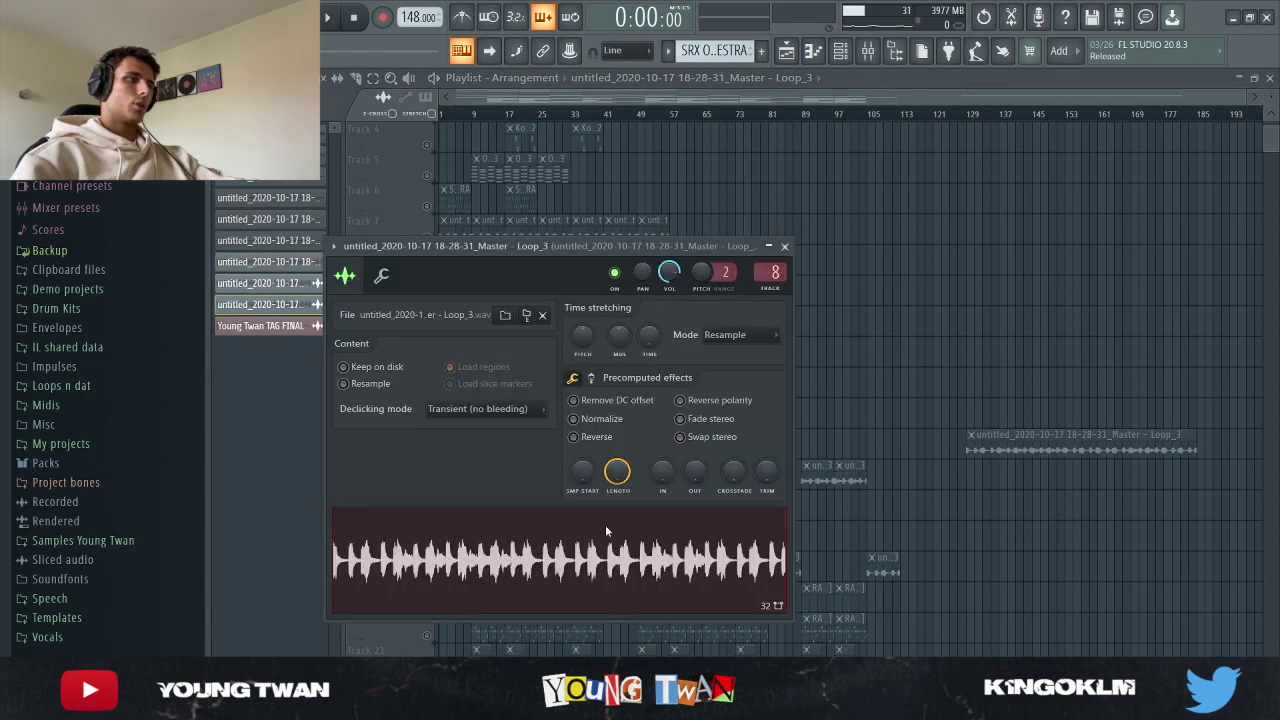
pyautogui.click(629, 497)
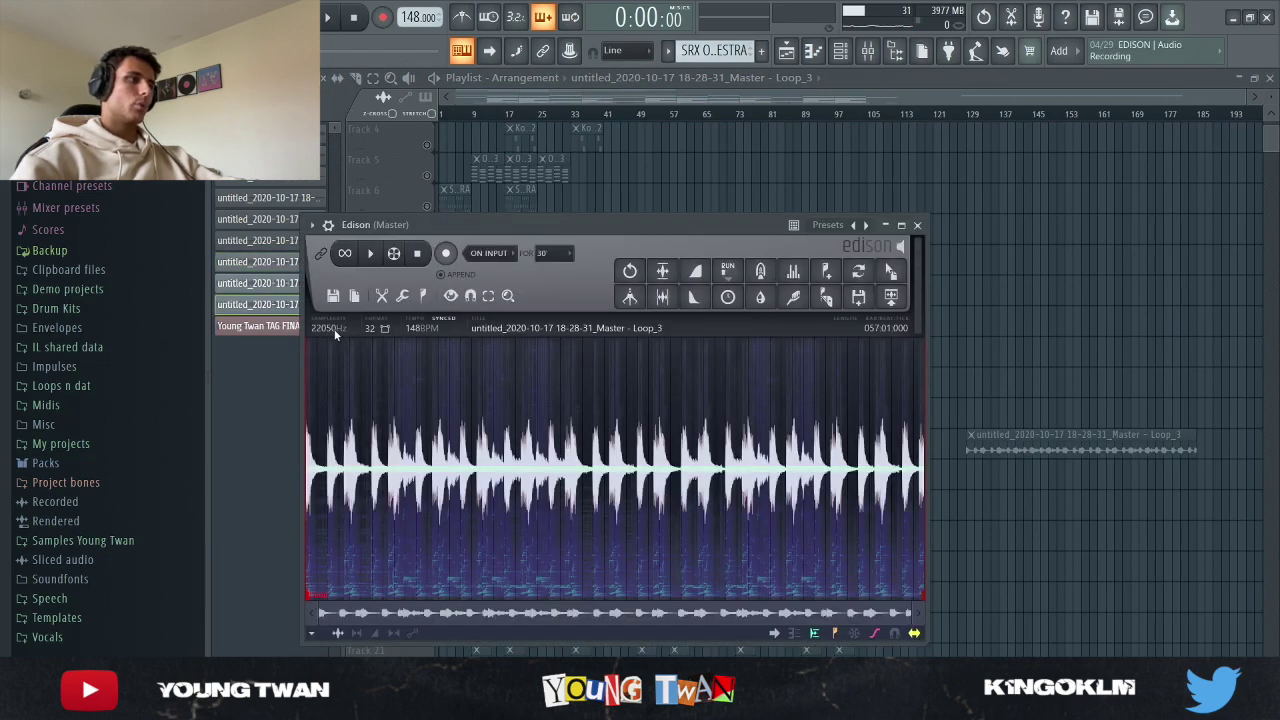
pyautogui.click(917, 225)
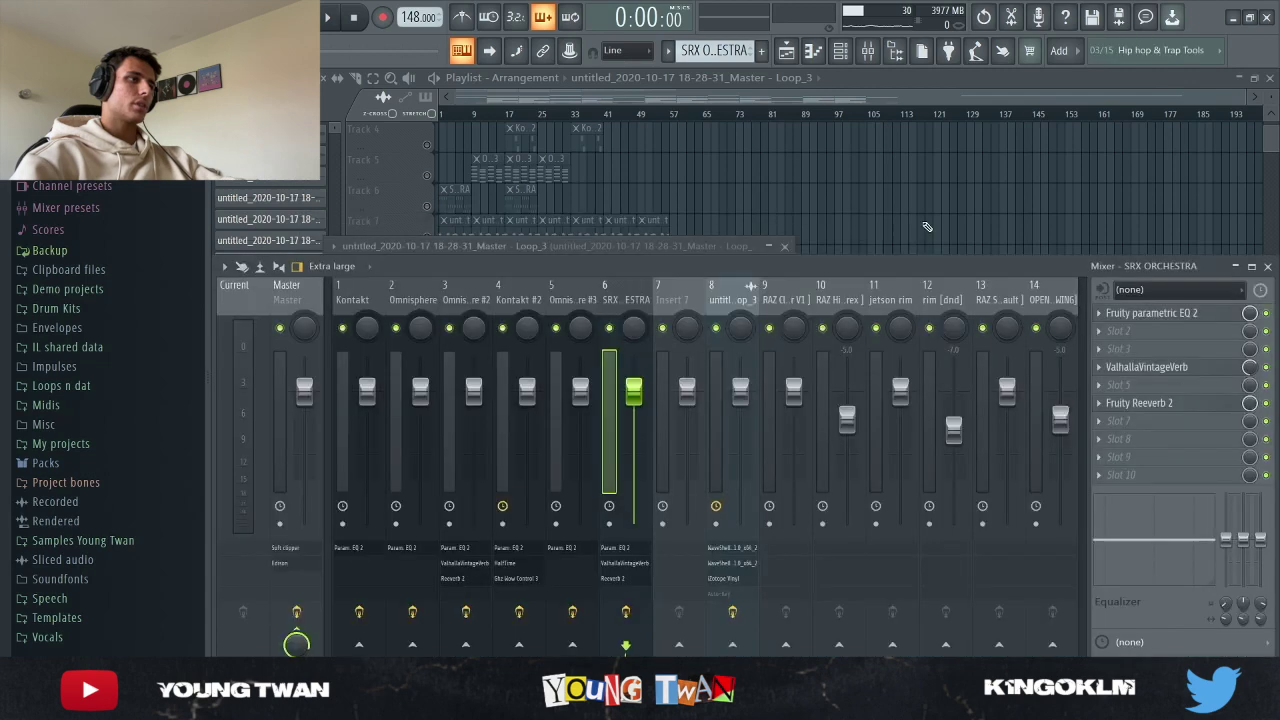
pyautogui.click(906, 78)
# Examine both WaveShell1-VST 11.0_x64_2 effects and iZotope Vinyl on the Loop_3 mixer track.
pyautogui.click(870, 52)
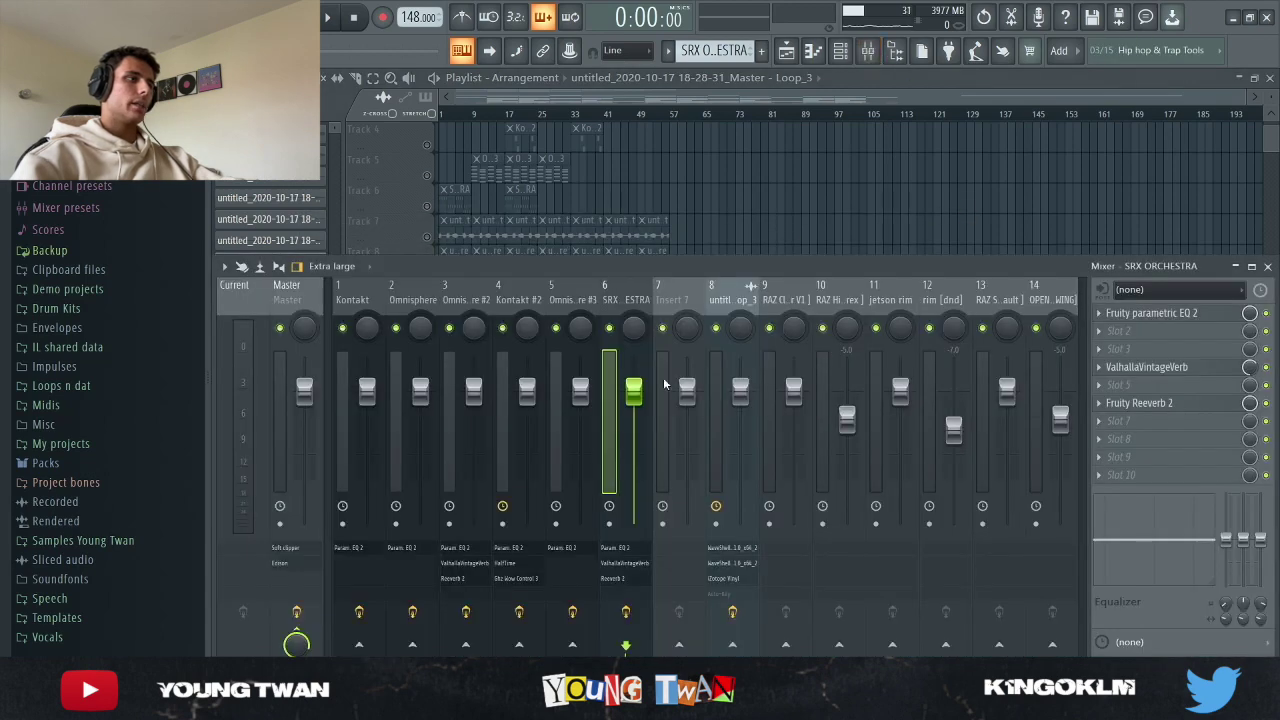
pyautogui.click(740, 300)
pyautogui.click(1197, 315)
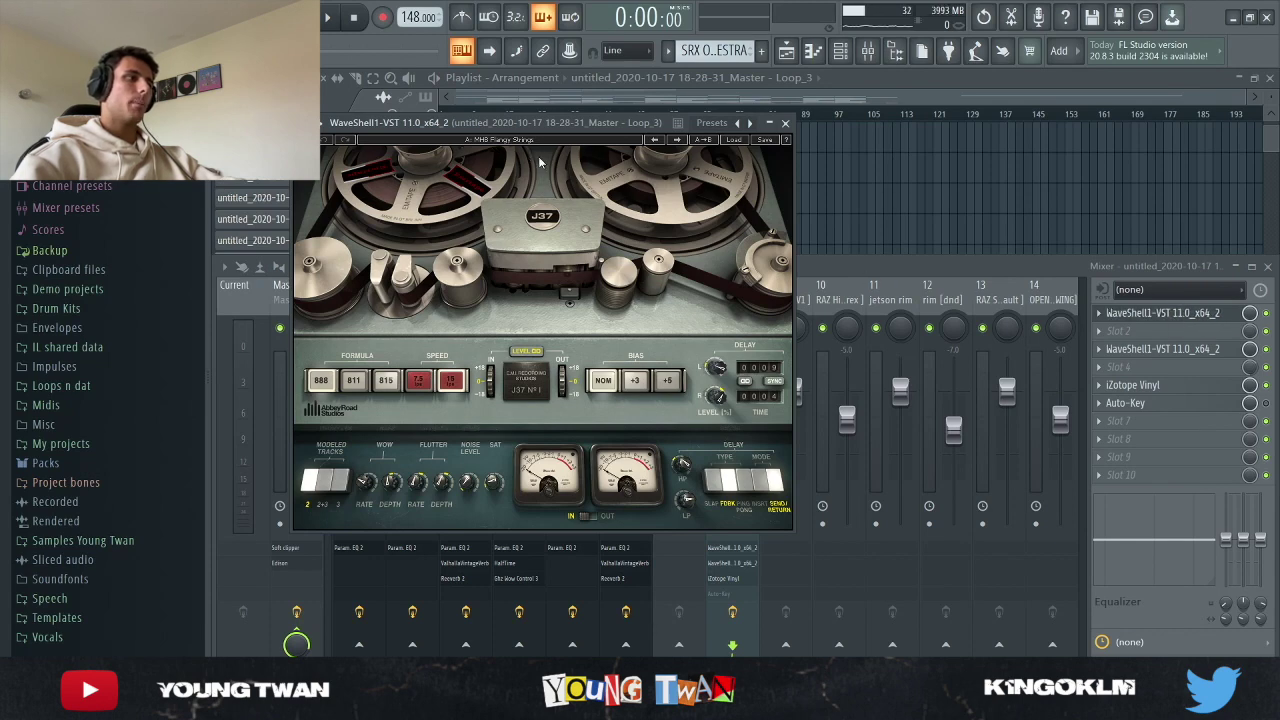
pyautogui.click(1195, 318)
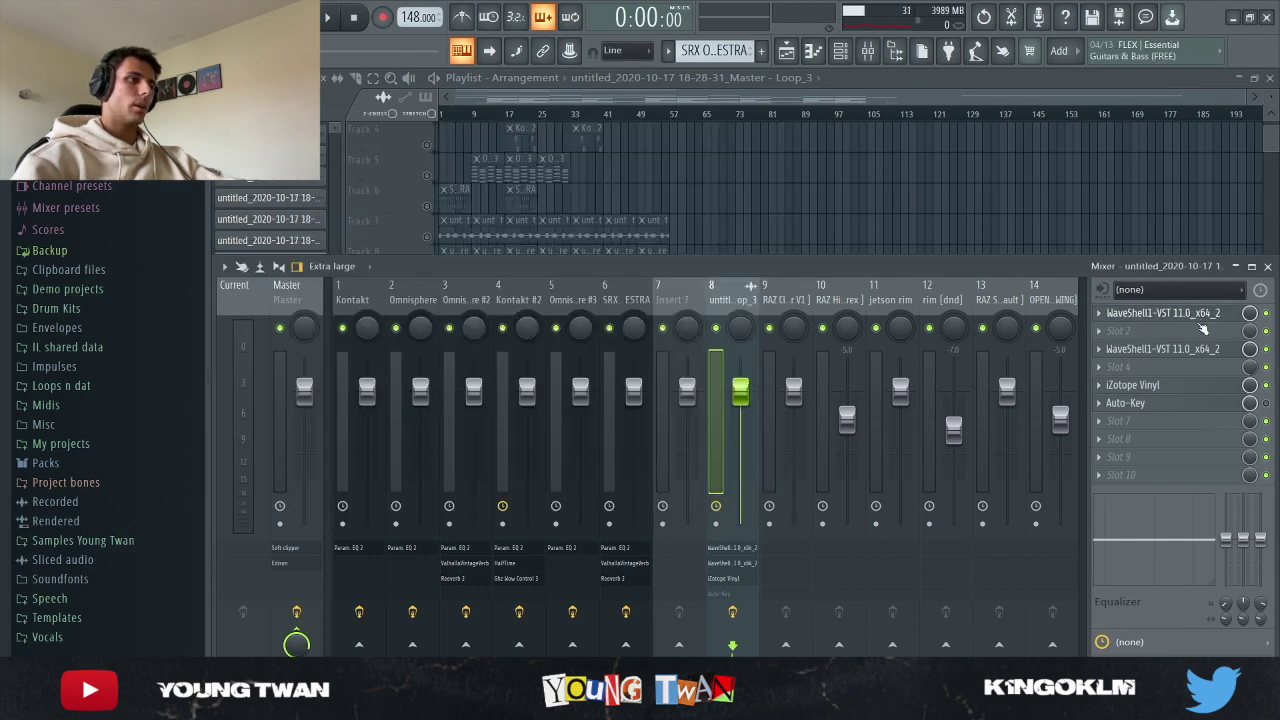
pyautogui.click(1196, 350)
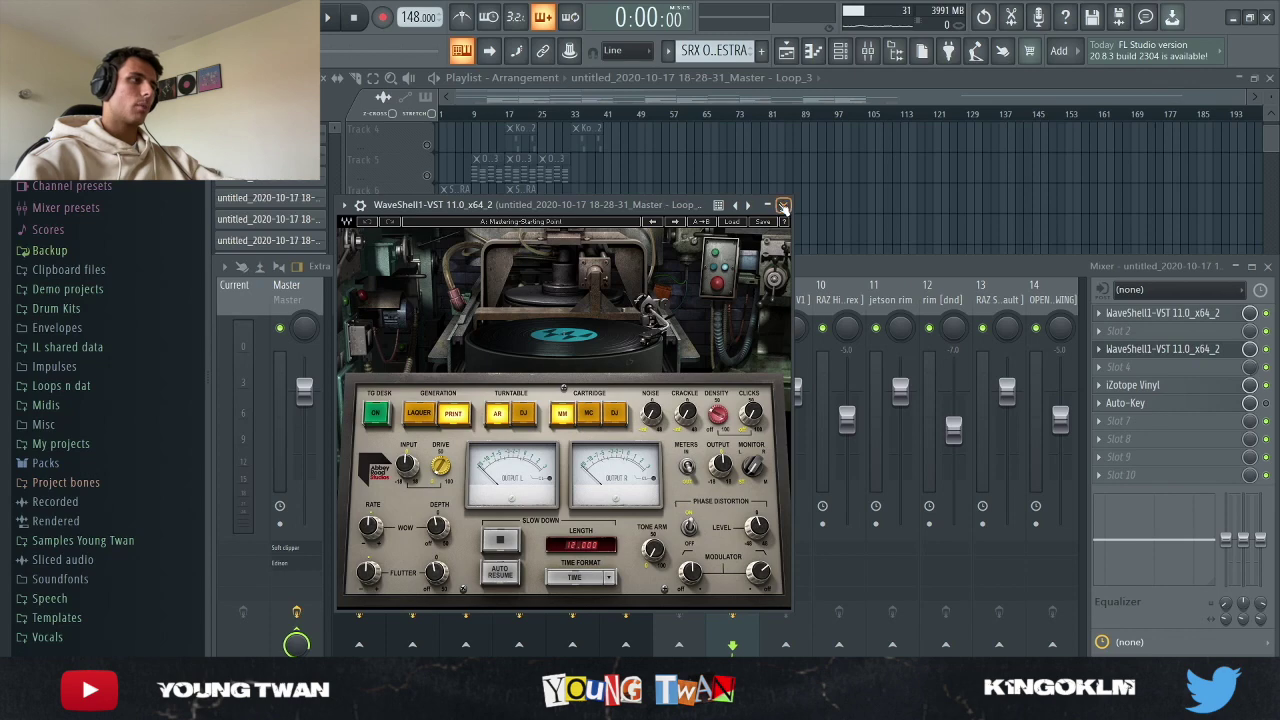
pyautogui.click(785, 205)
pyautogui.click(1165, 387)
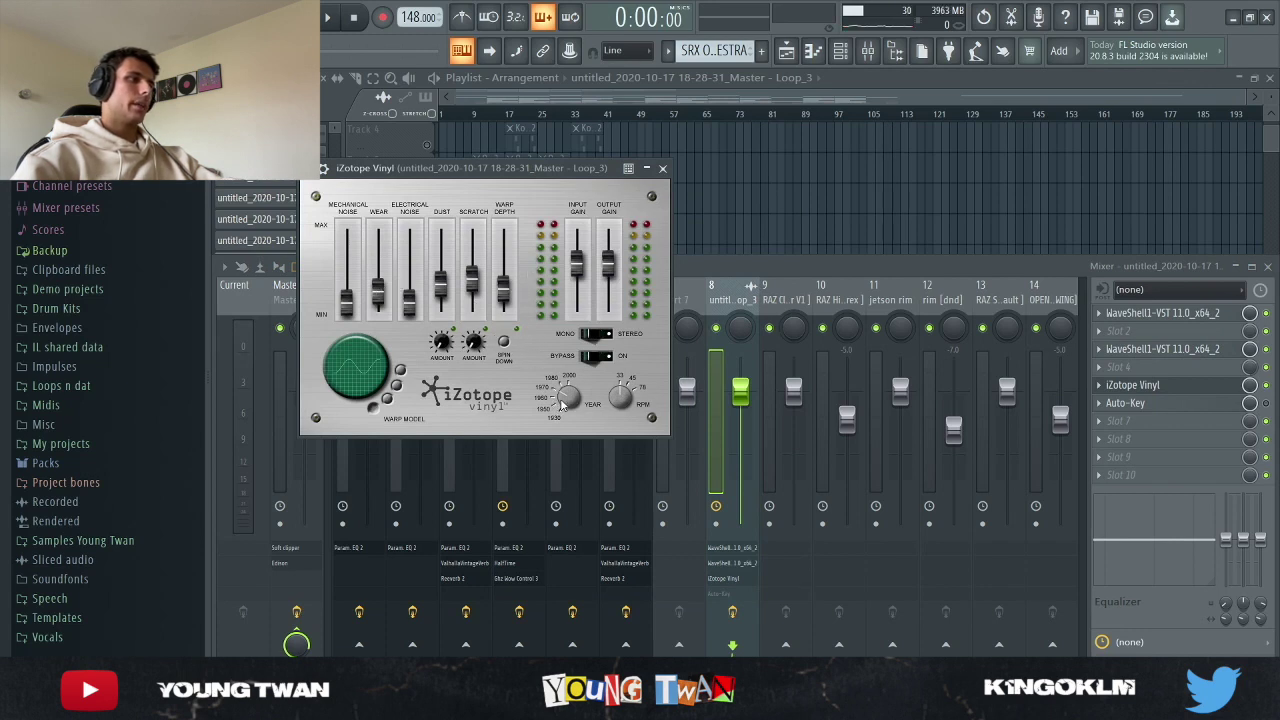
pyautogui.click(663, 168)
# Solo Track 14 in the playlist and set the playback position to the start of the long Loop_3 clip at bar 129.
pyautogui.click(904, 209)
pyautogui.click(432, 452)
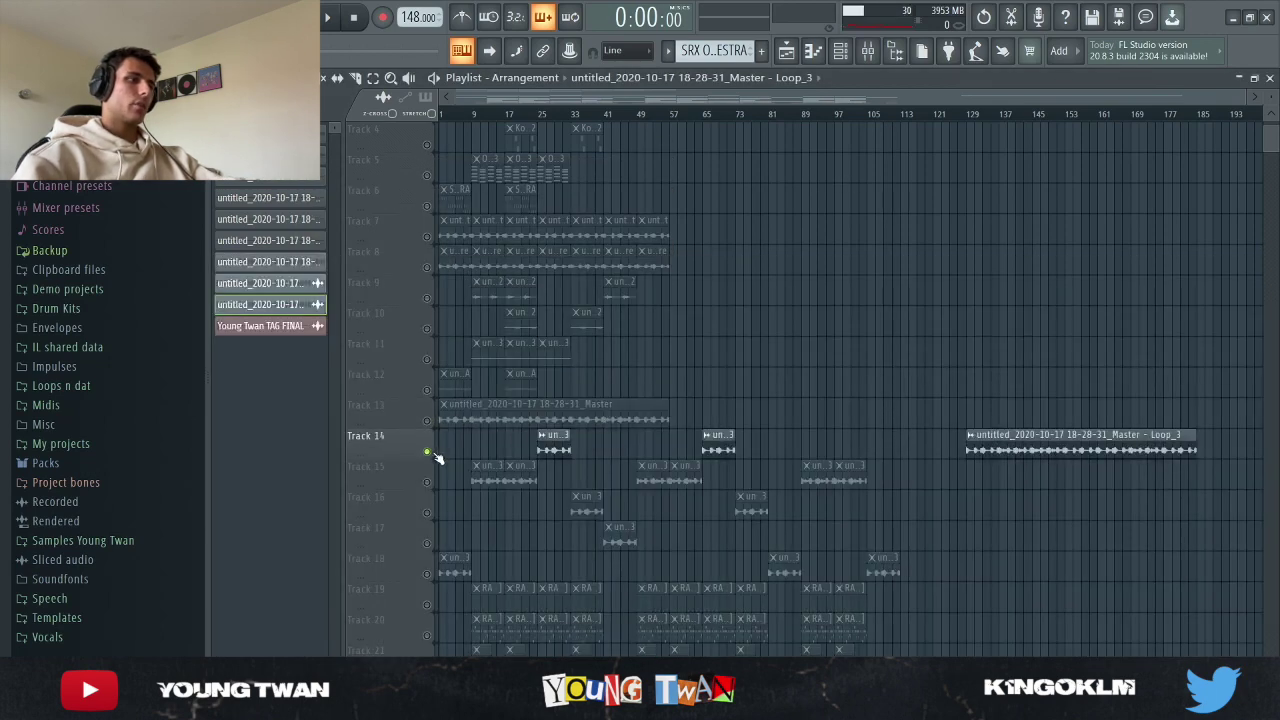
pyautogui.click(973, 114)
pyautogui.scroll(5, 843, 120)
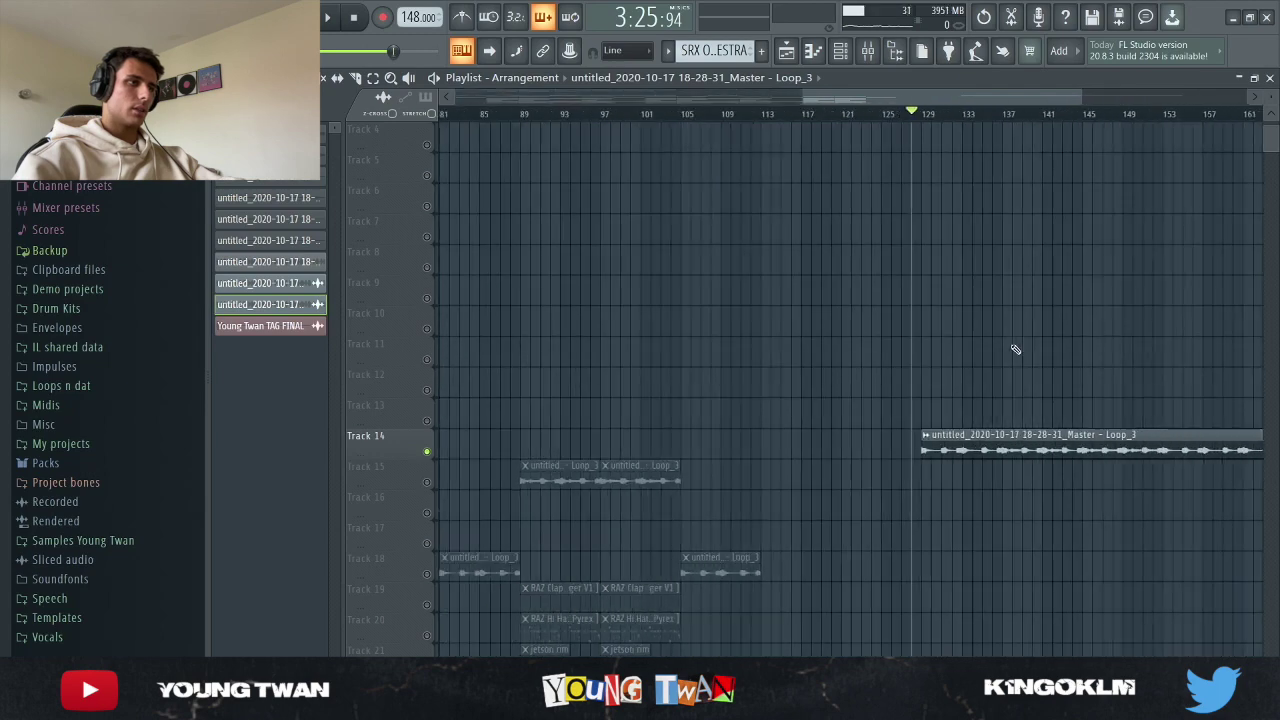
pyautogui.scroll(-8, 969, 257)
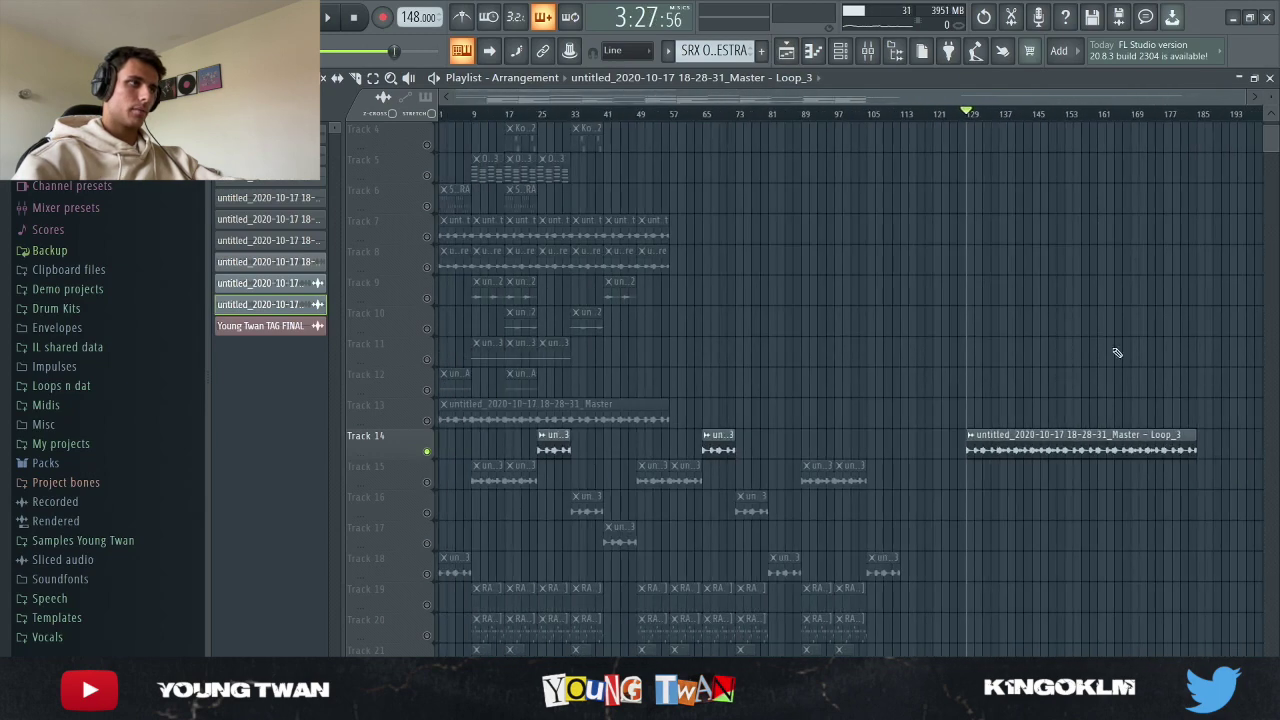
# Play the long Master - Loop_3 clip on Track 14 from bar 129 and stop playback.
pyautogui.press('space')
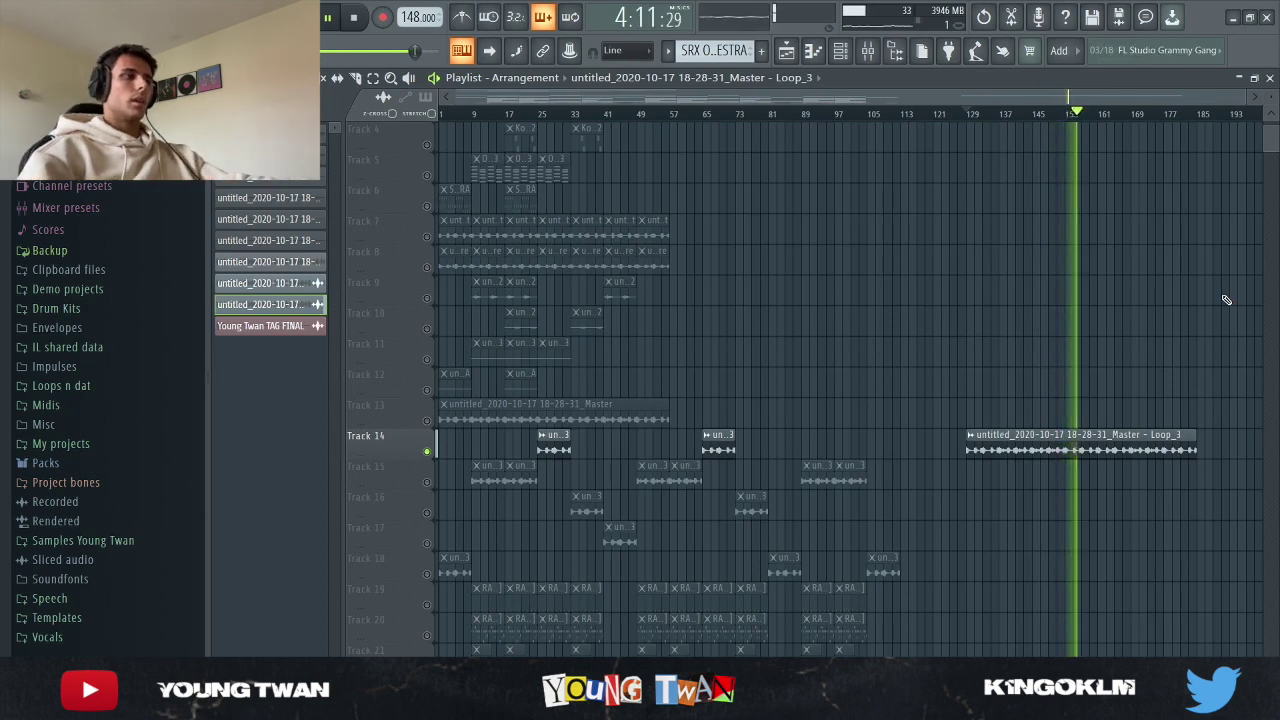
pyautogui.press('space')
# Unmute Tracks 15 to 29 alongside Track 14 and set the playback position to bar 9, where the drums start.
pyautogui.scroll(-3, 1043, 292)
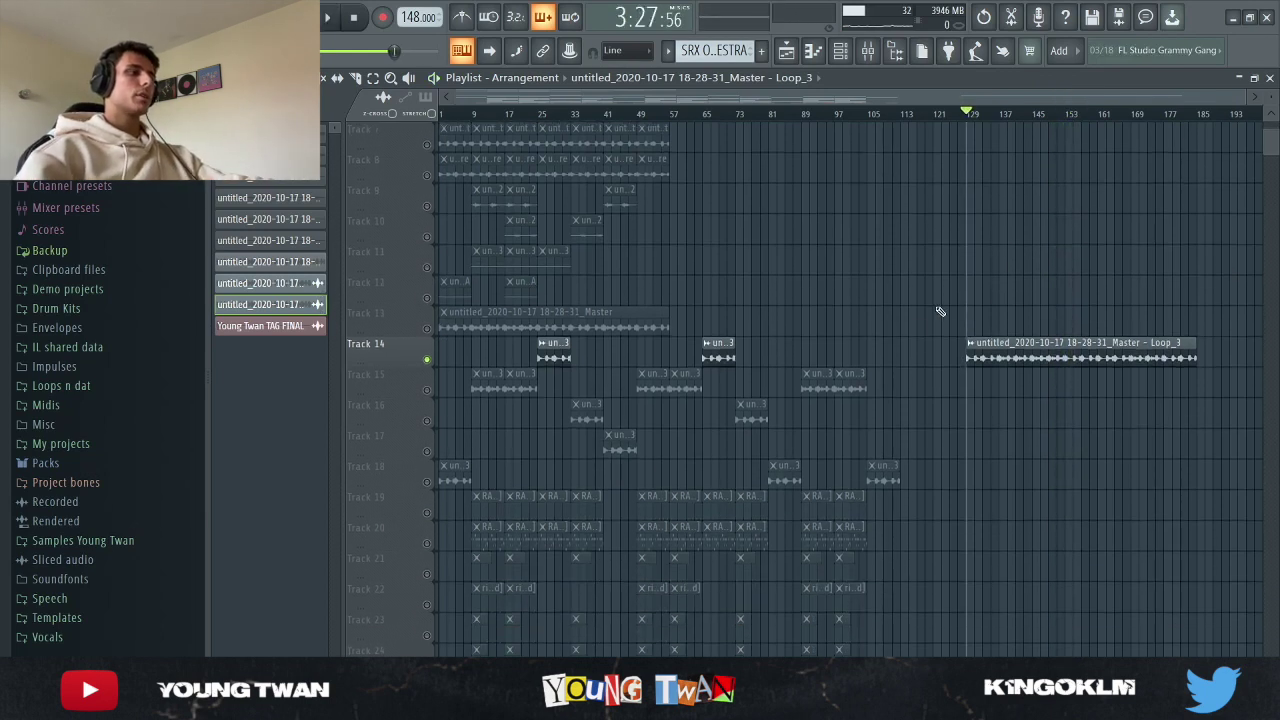
pyautogui.click(427, 390)
pyautogui.rightClick(427, 360)
pyautogui.rightClick(427, 360)
pyautogui.scroll(-4, 549, 342)
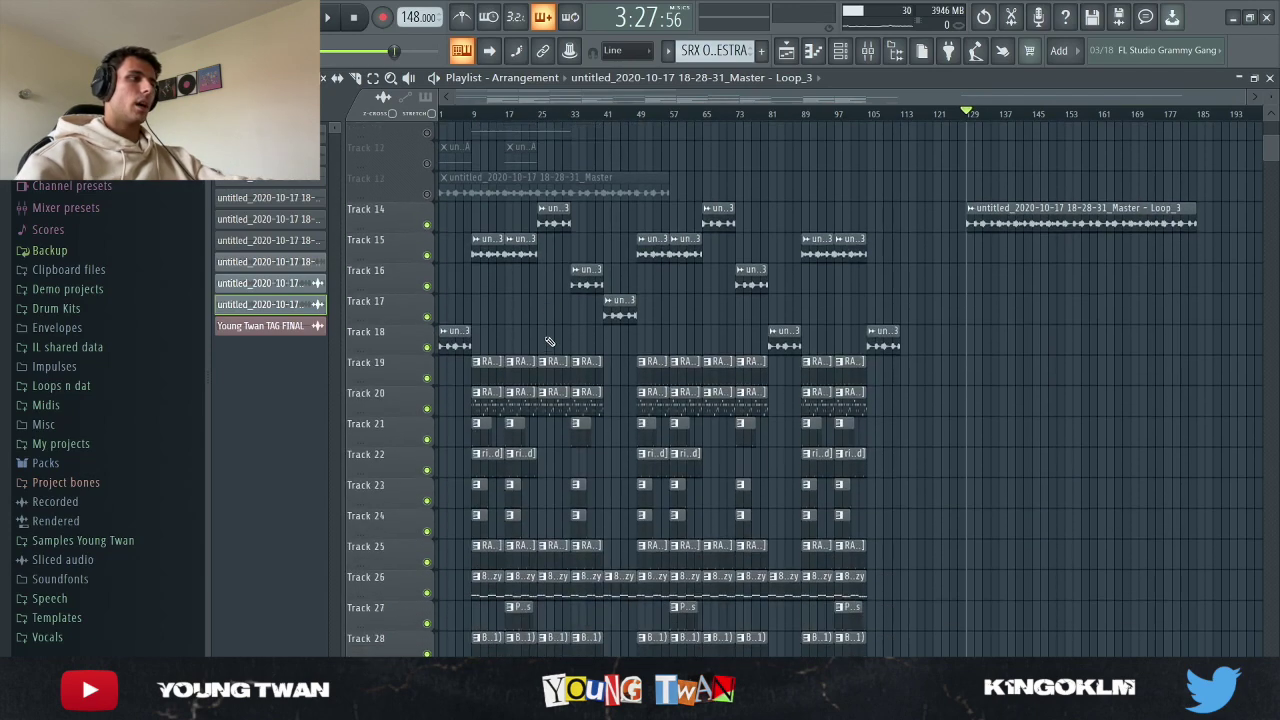
pyautogui.scroll(-3, 549, 342)
pyautogui.click(479, 114)
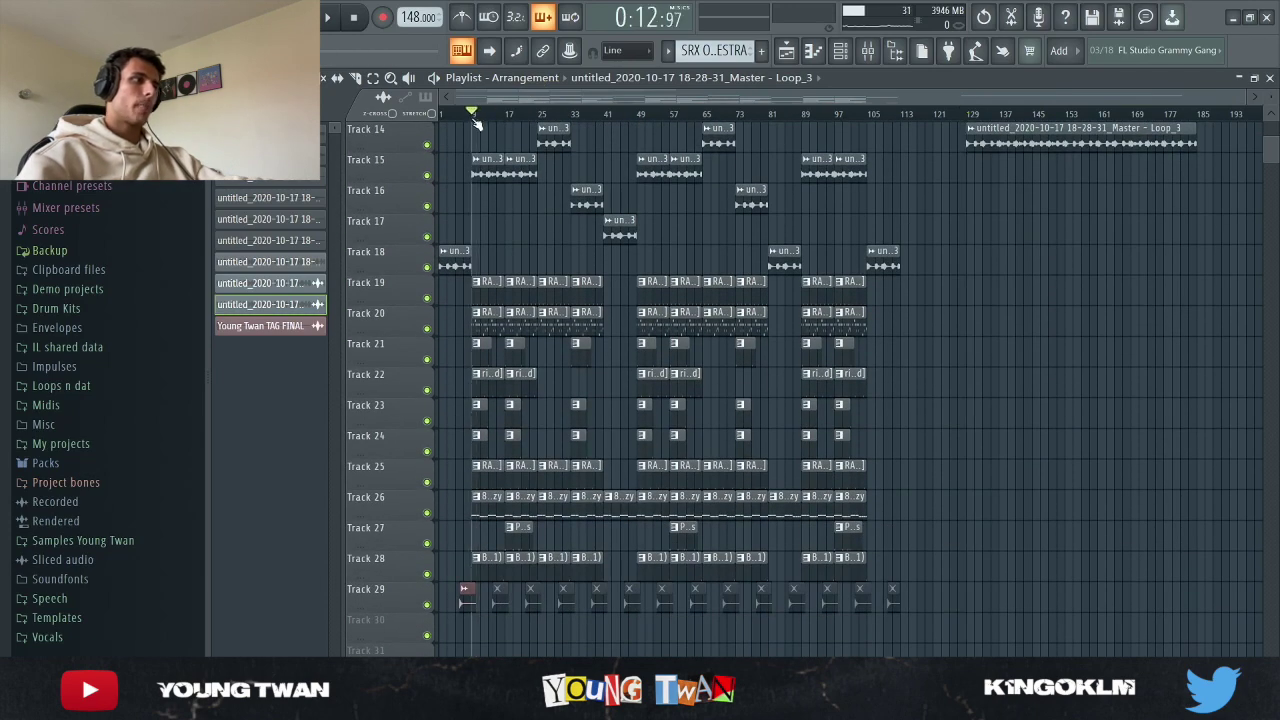
pyautogui.scroll(5, 975, 312)
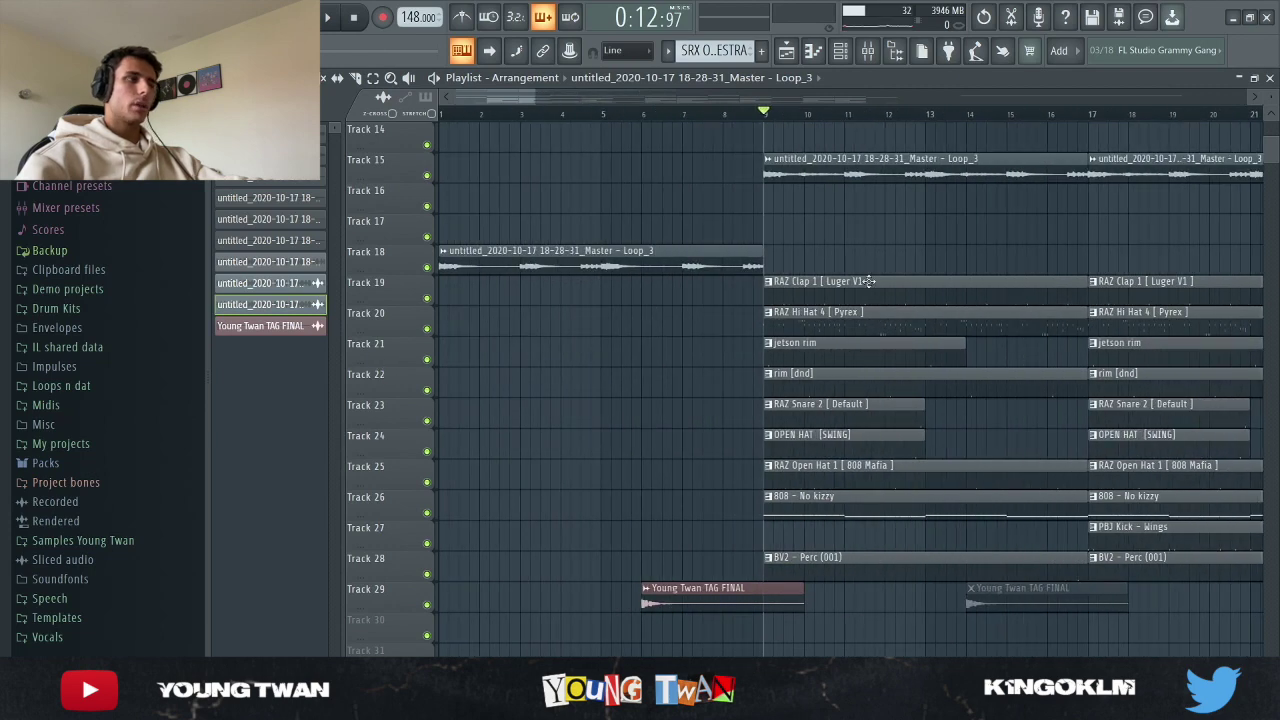
# Look through the channel rack's drum channels and return to the playlist with the RAZ Clap 1 [ Luger V1 ] pattern selected.
pyautogui.click(842, 52)
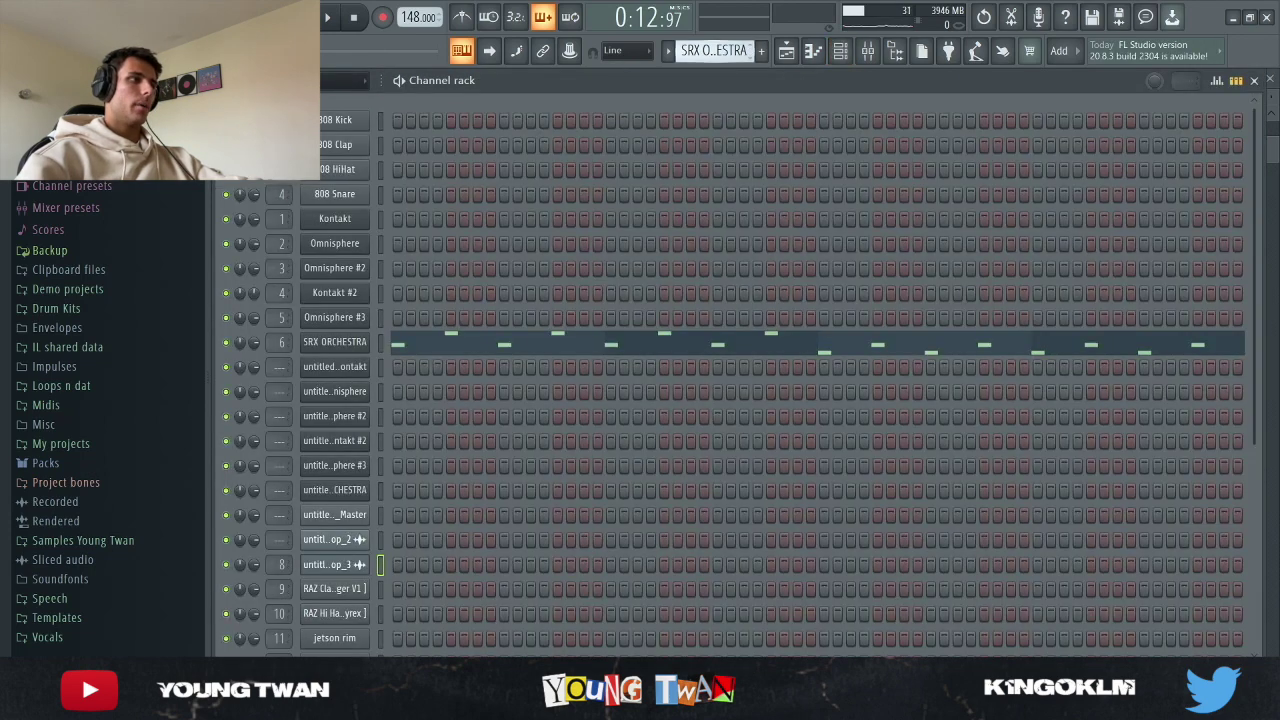
pyautogui.scroll(-2, 715, 50)
pyautogui.scroll(-1, 715, 50)
pyautogui.scroll(-1, 715, 50)
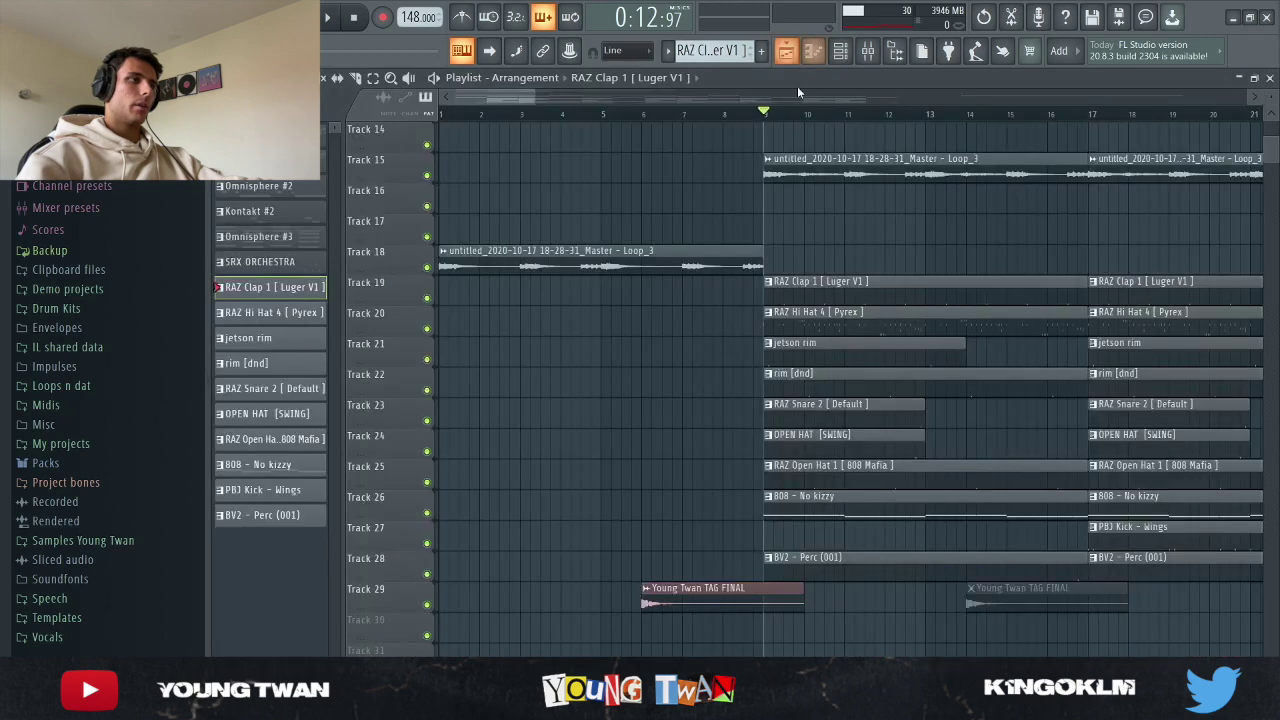
pyautogui.click(786, 52)
# Solo Track 19 and play the RAZ Clap 1 [ Luger V1 ] pattern from bar 9.
pyautogui.scroll(3, 980, 508)
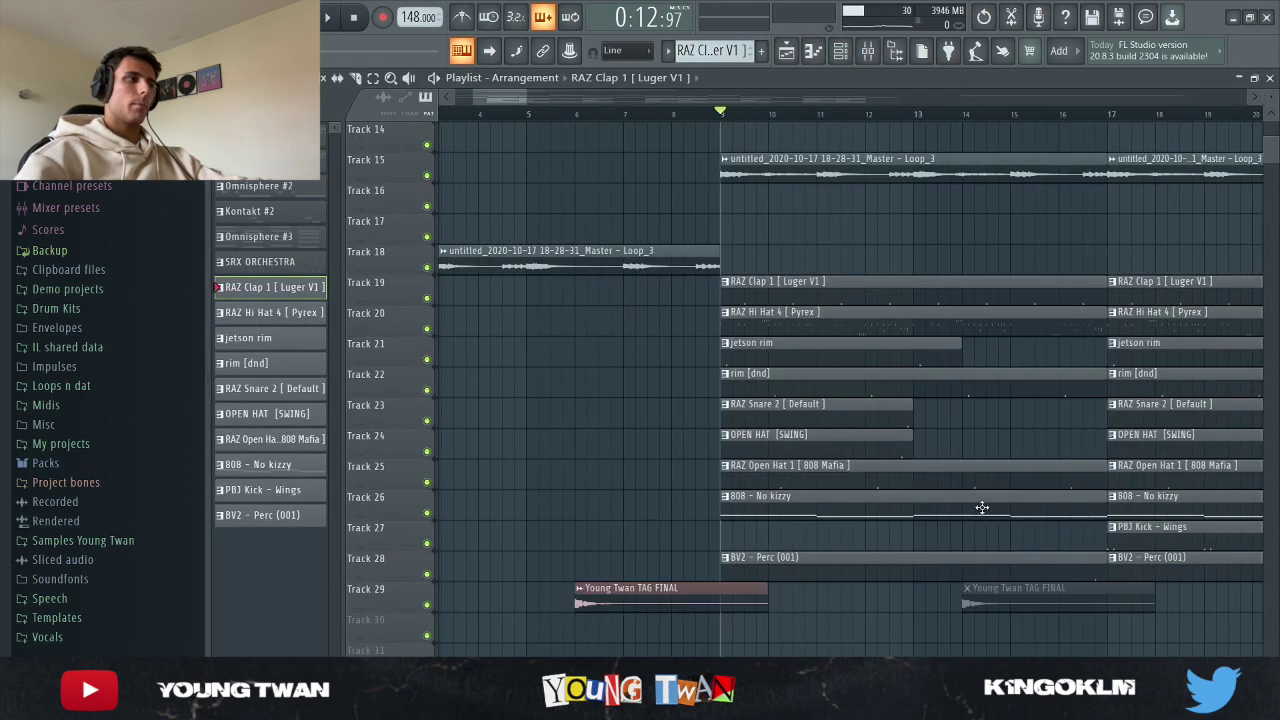
pyautogui.rightClick(427, 299)
pyautogui.press('space')
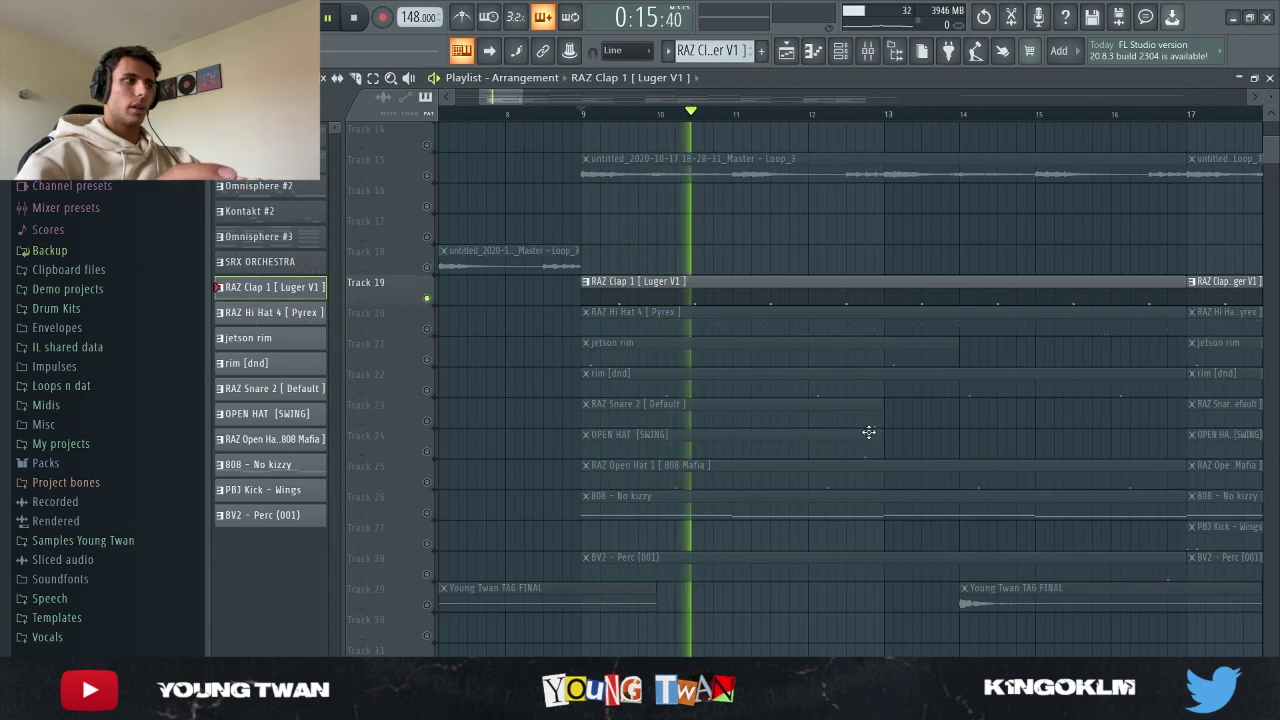
pyautogui.press('space')
# Unmute Track 20, examine the RAZ Hi Hat 4 [ Pyrex ] notes in the piano roll, and return to the playlist.
pyautogui.click(427, 329)
pyautogui.doubleClick(648, 320)
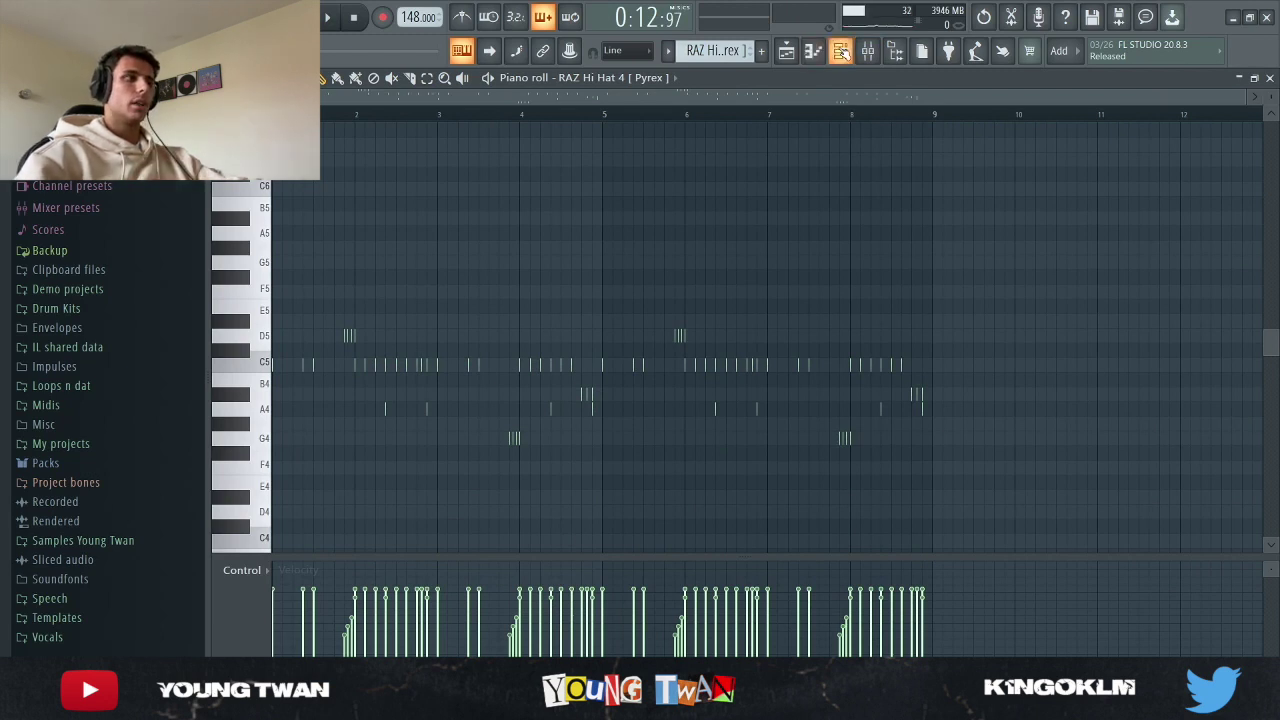
pyautogui.scroll(3, 420, 406)
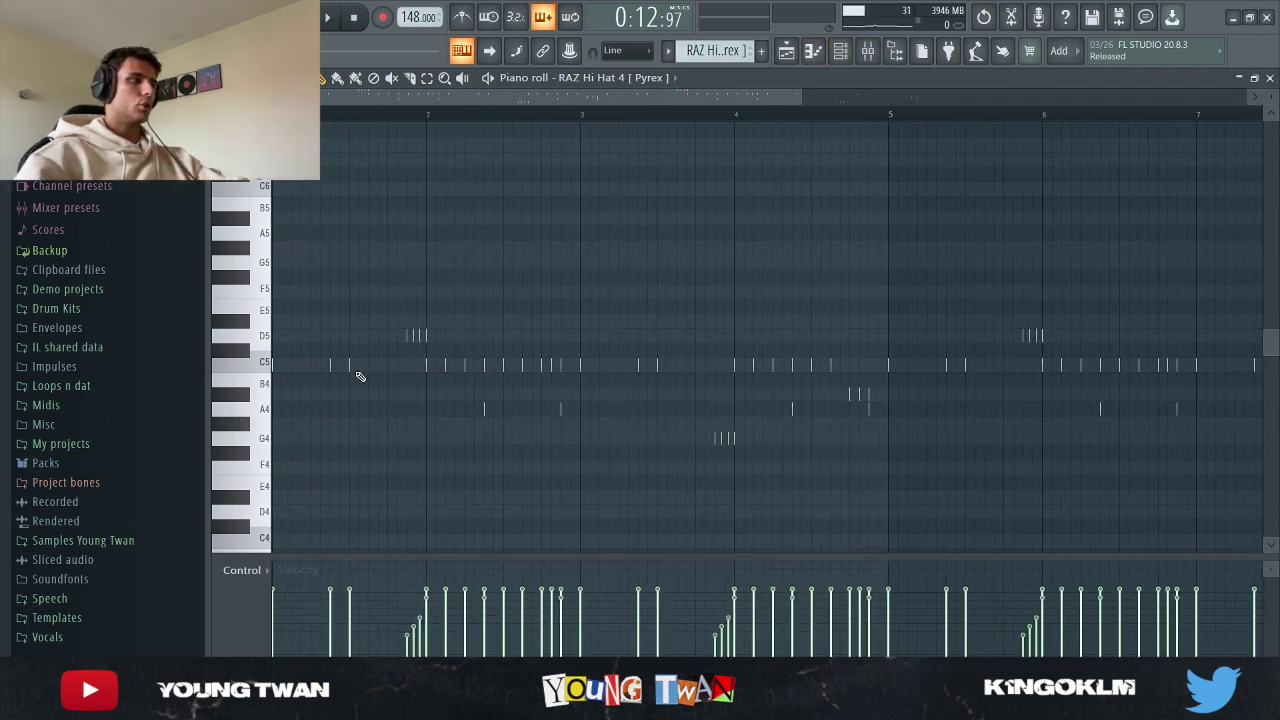
pyautogui.scroll(-2, 316, 396)
pyautogui.scroll(-1, 426, 416)
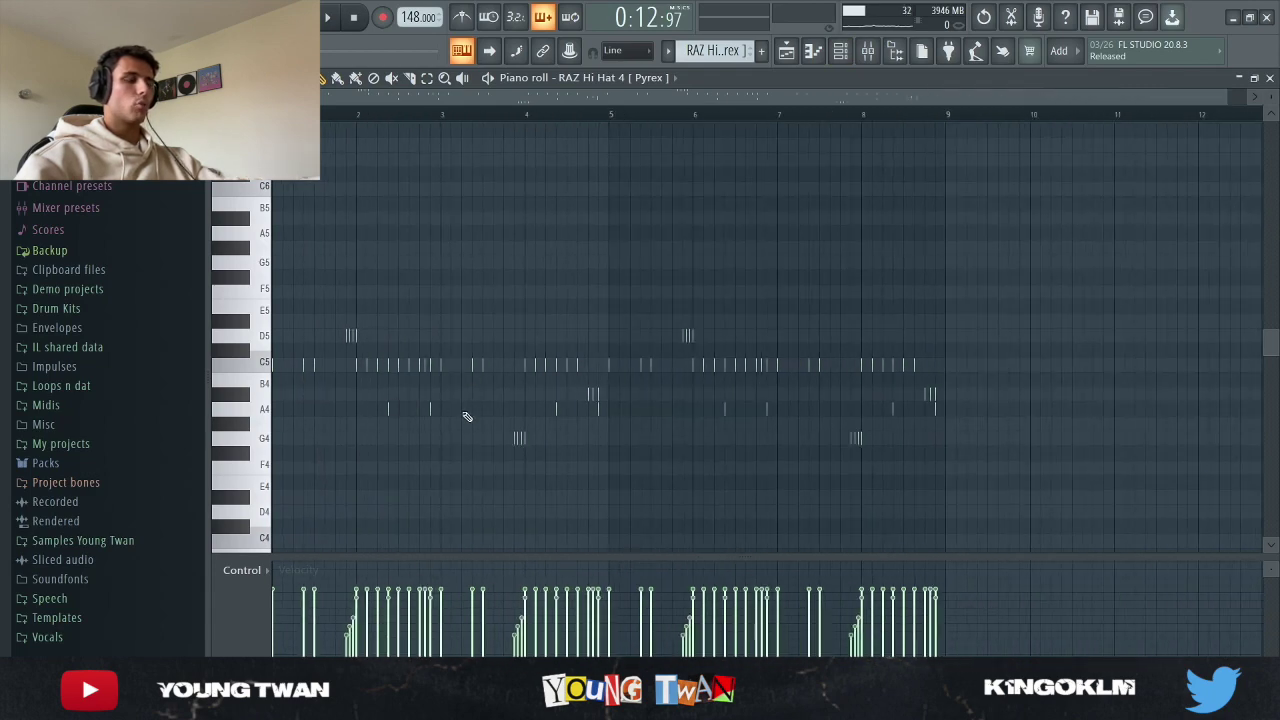
pyautogui.scroll(3, 351, 409)
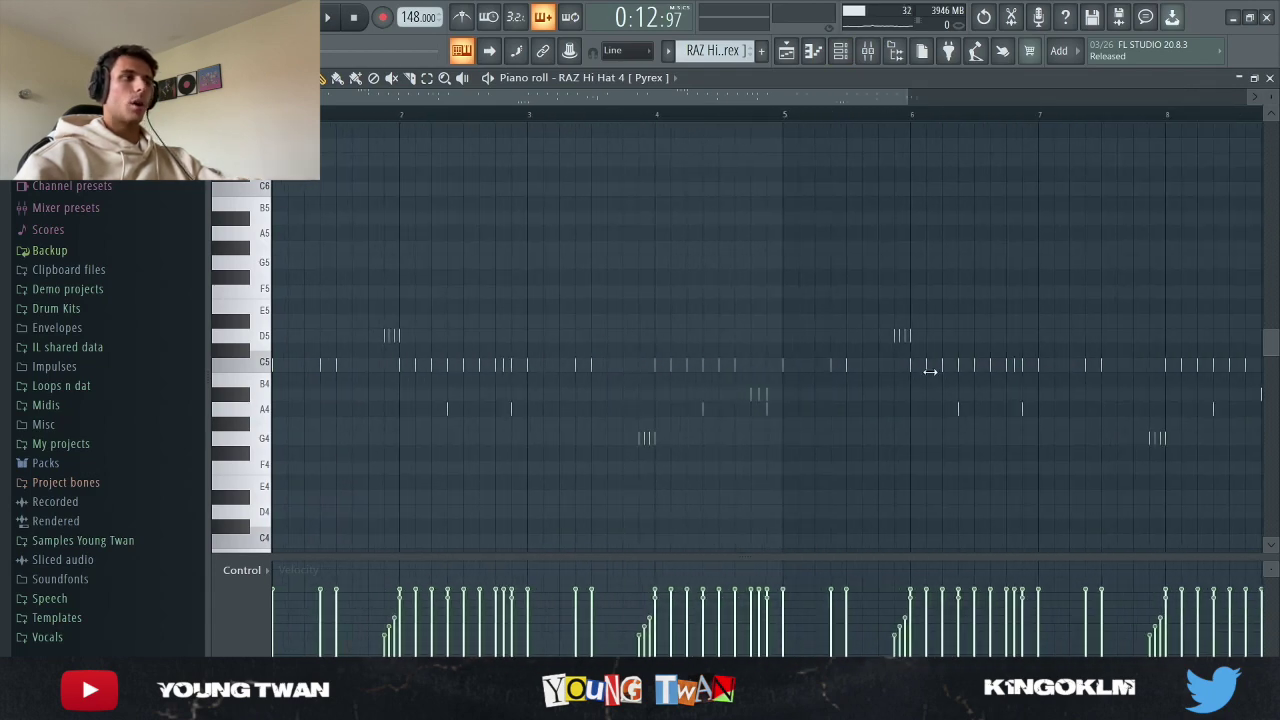
pyautogui.press('F5')
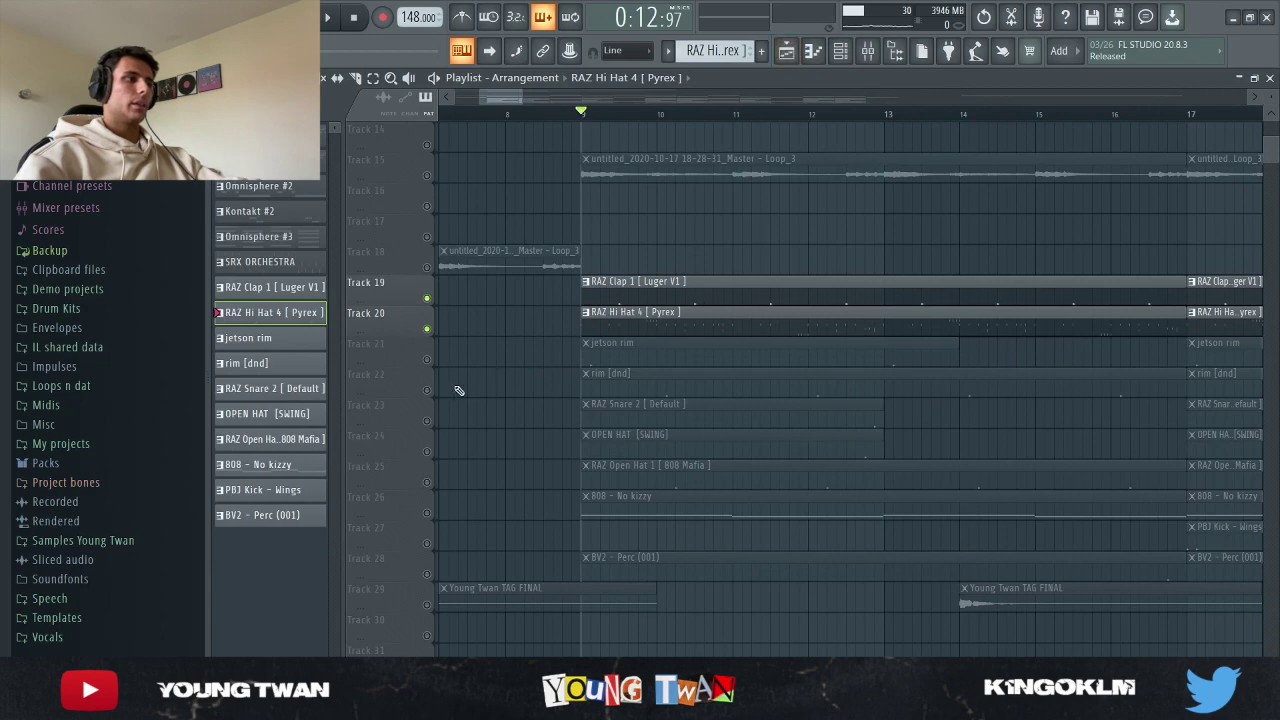
# Reopen the RAZ Hi Hat 4 [ Pyrex ] pattern in the piano roll and play it together with the clap.
pyautogui.doubleClick(694, 328)
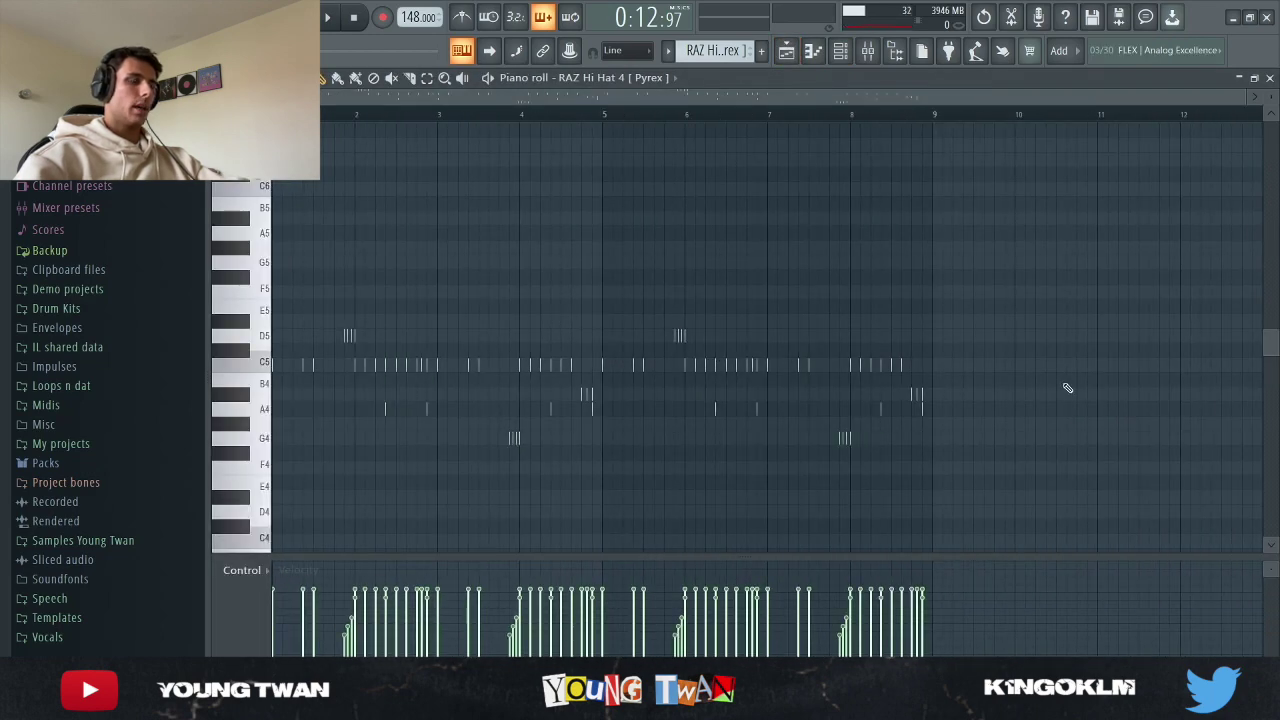
pyautogui.press('space')
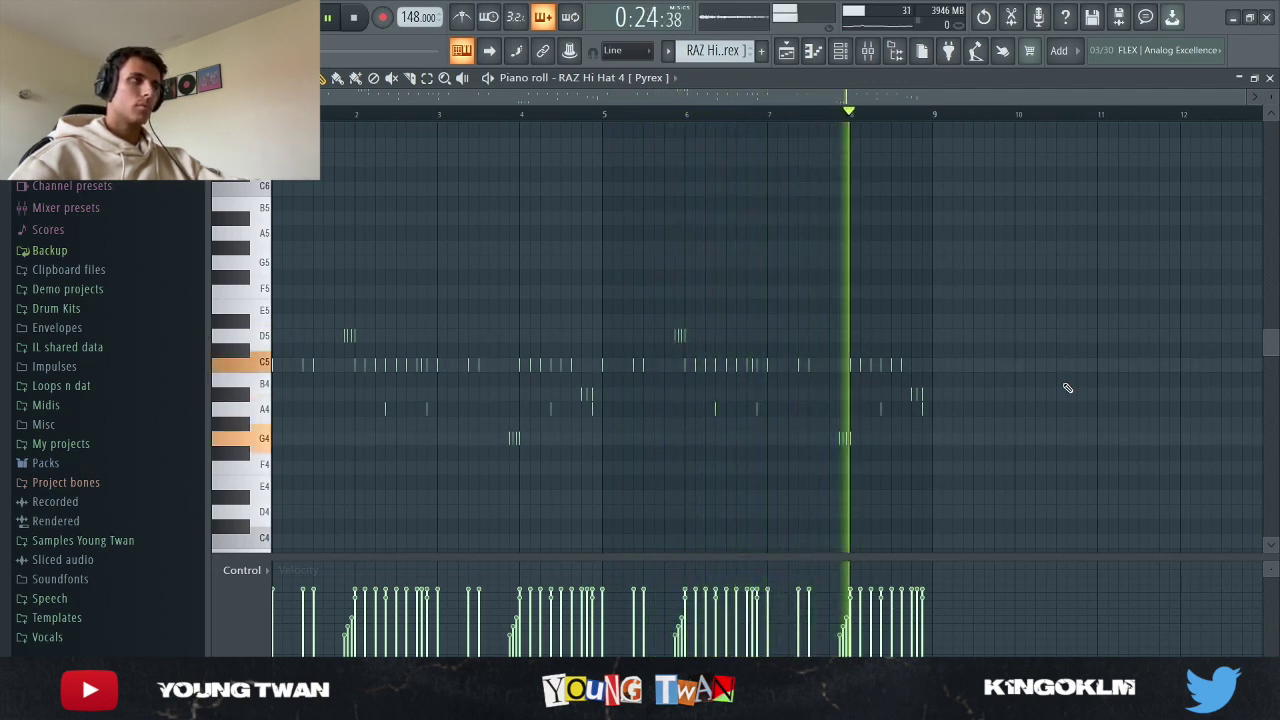
pyautogui.press('space')
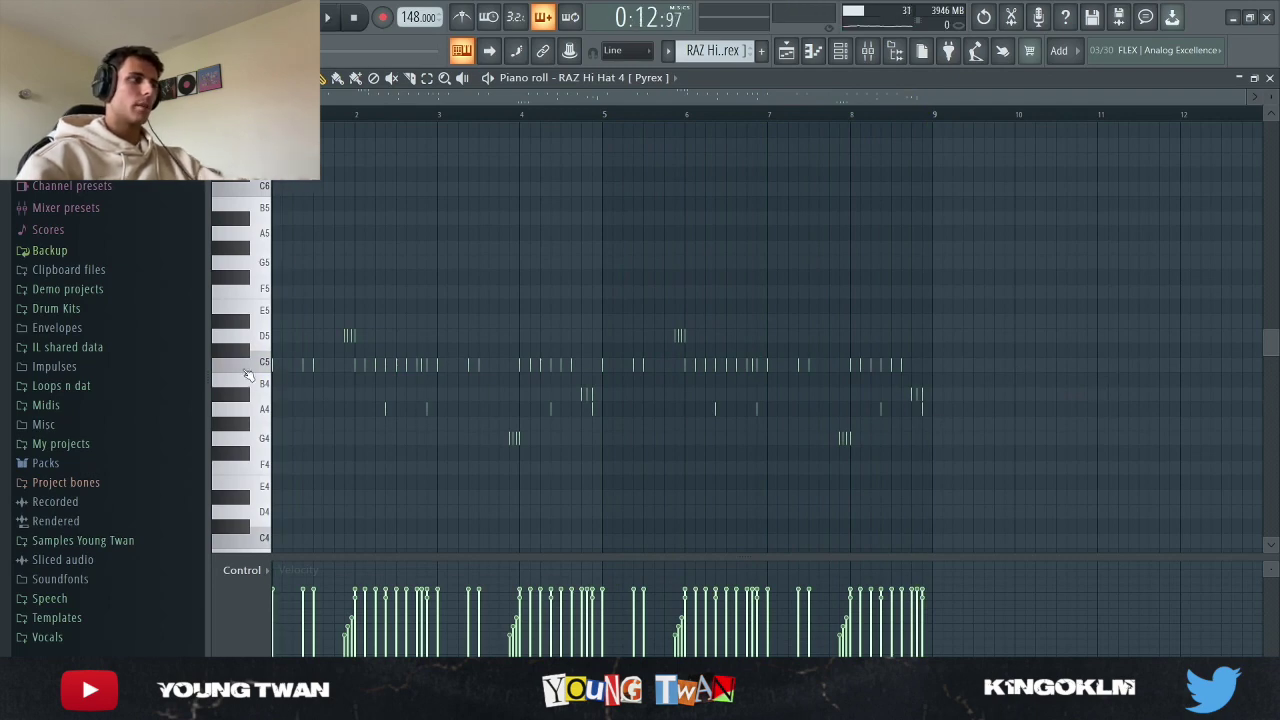
# Select the sparse C5 hi-hat note pairs in bars 1, 3, 5 and 7, and return to the playlist.
pyautogui.scroll(2, 247, 375)
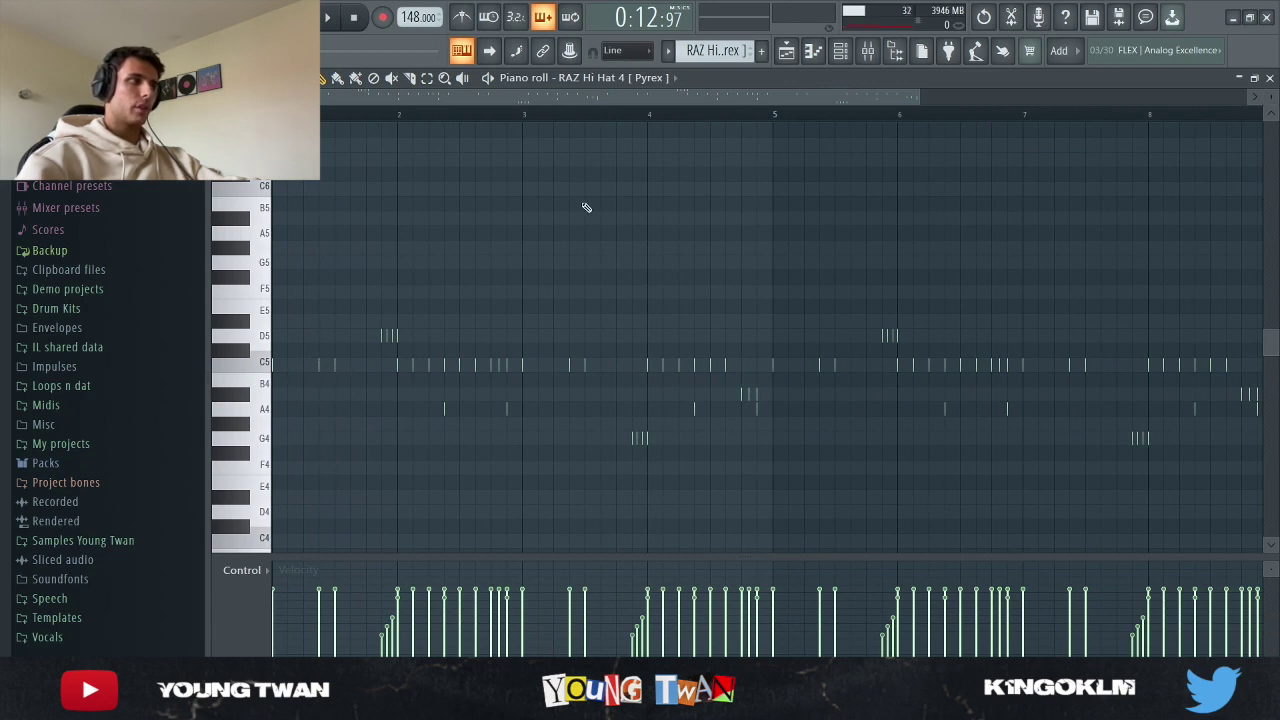
pyautogui.moveTo(310, 352); pyautogui.dragTo(342, 372)
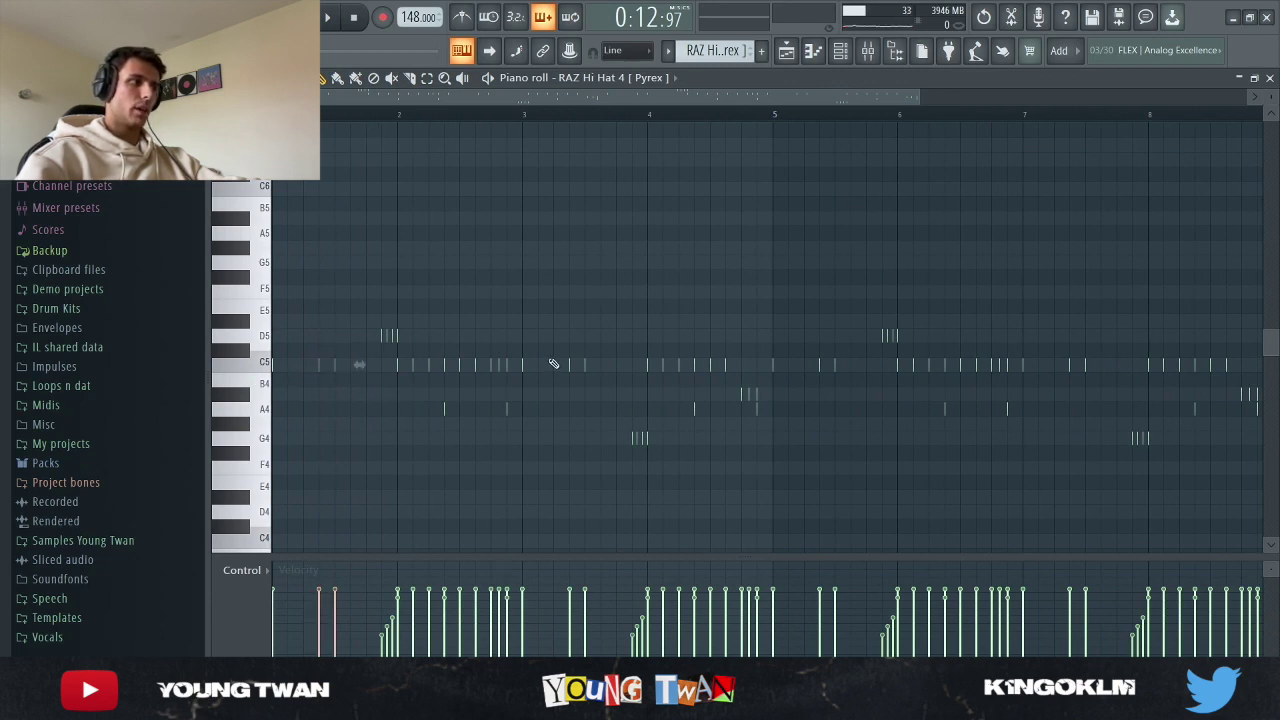
pyautogui.moveTo(556, 356); pyautogui.dragTo(594, 372)
pyautogui.moveTo(808, 356); pyautogui.dragTo(844, 374)
pyautogui.moveTo(1060, 358); pyautogui.dragTo(1108, 374)
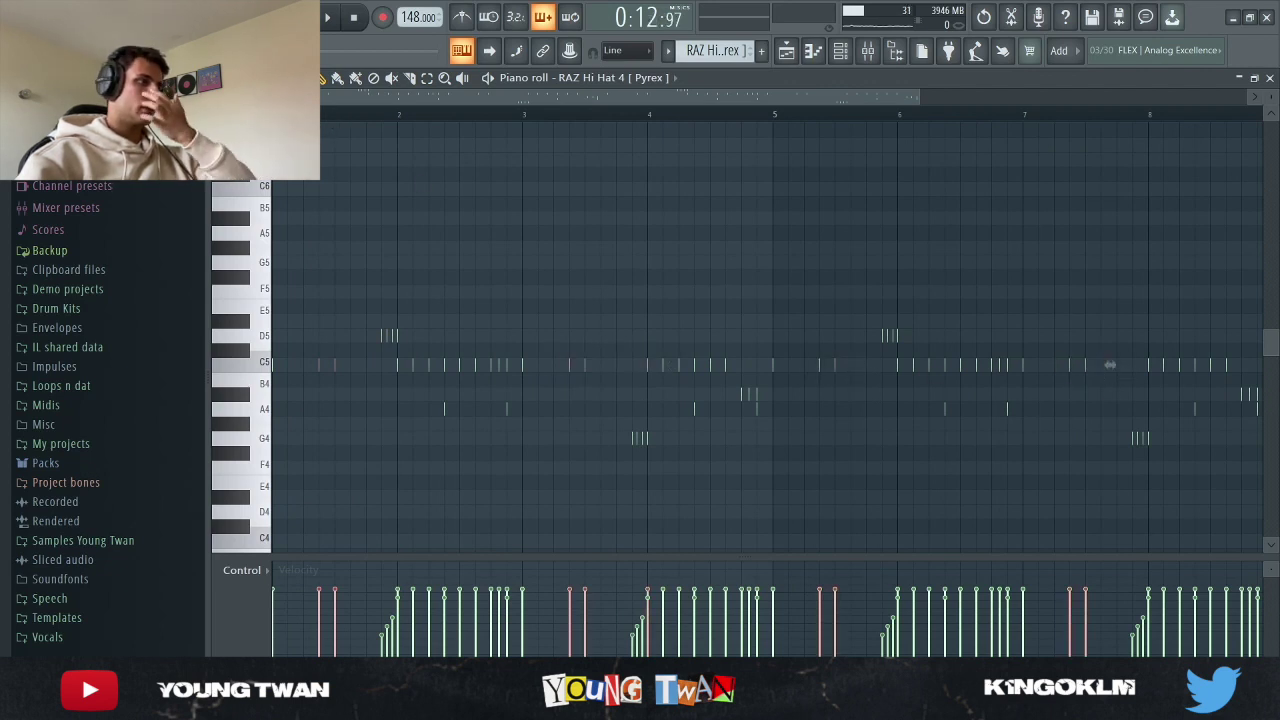
pyautogui.click(812, 52)
# Unmute Tracks 21 to 25 and Track 28 so the rims, snare, open hats and perc play with the clap and hi-hat.
pyautogui.click(427, 360)
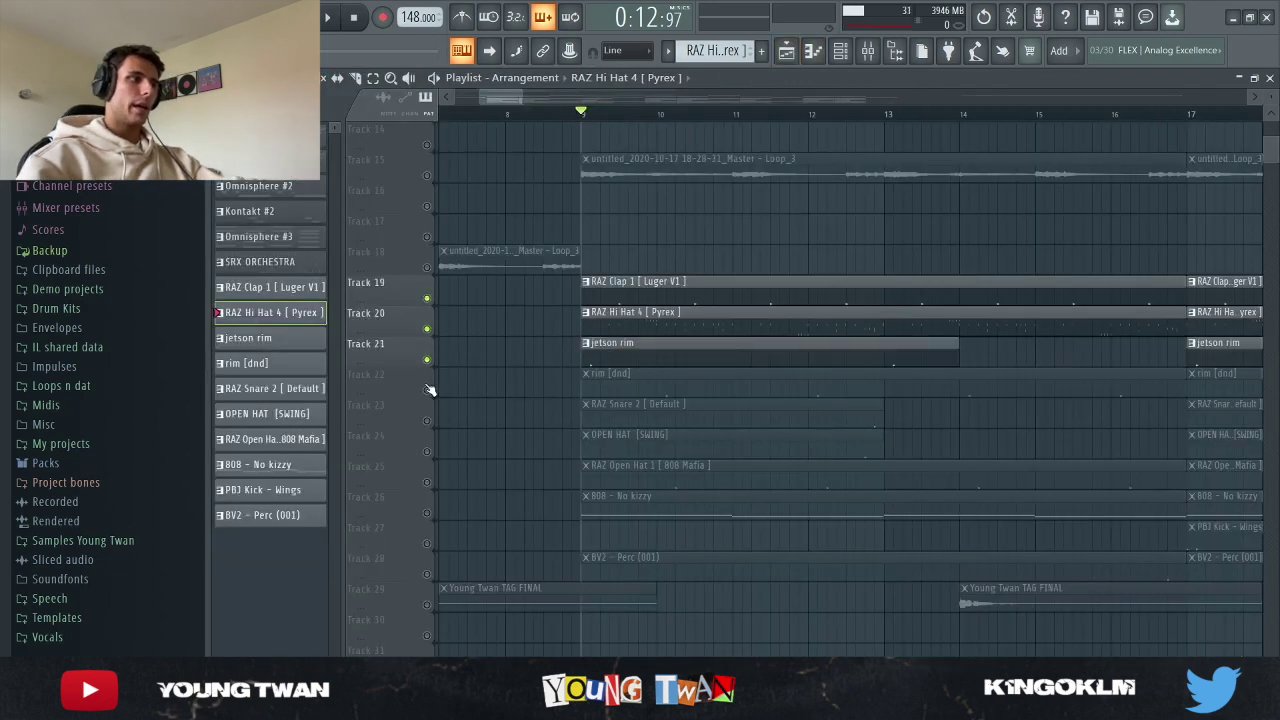
pyautogui.click(427, 390)
pyautogui.click(427, 421)
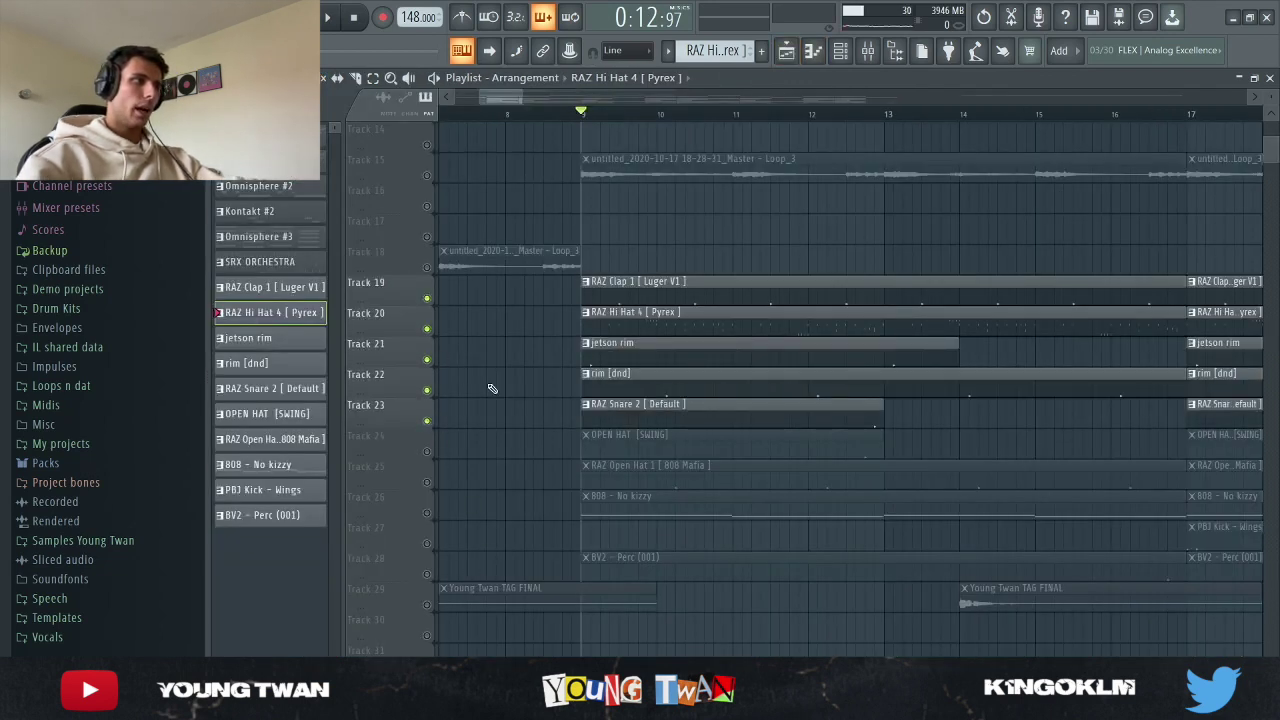
pyautogui.click(427, 575)
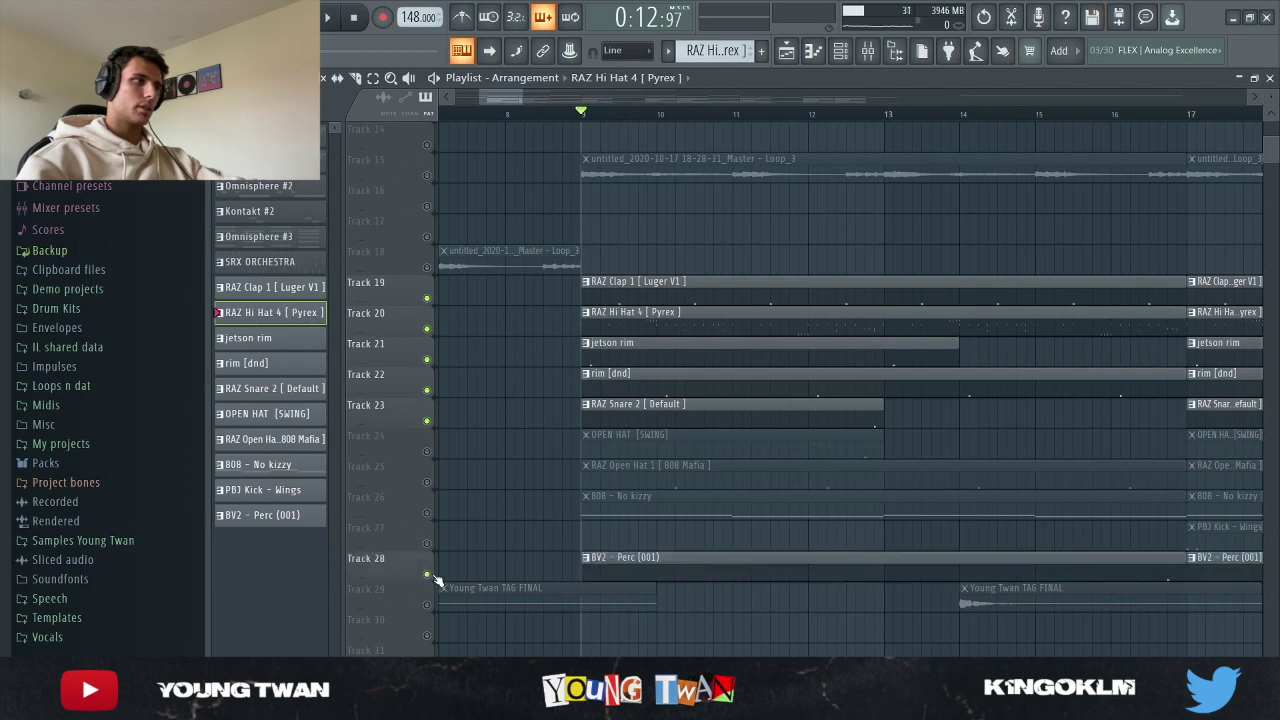
pyautogui.click(427, 451)
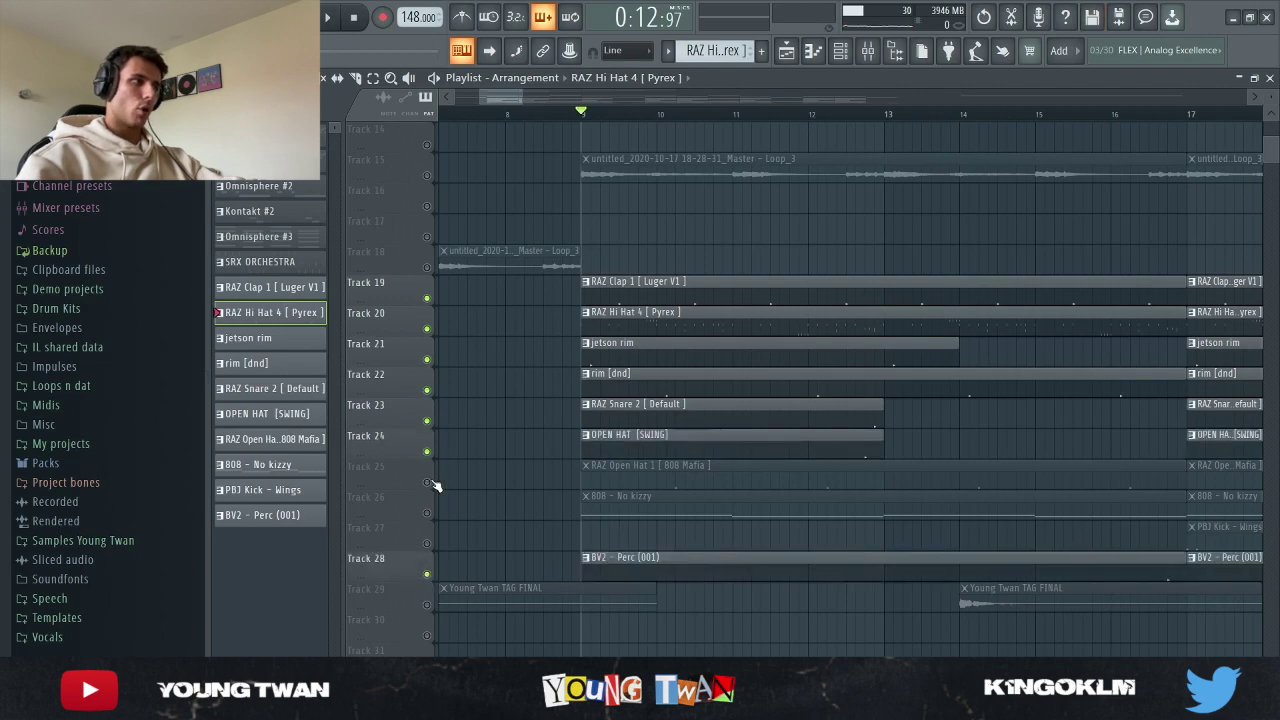
pyautogui.click(427, 482)
# Review the percussion clip arrangement across the drop and play the unmuted drum tracks from bar 9.
pyautogui.scroll(-2, 929, 543)
pyautogui.scroll(-2, 1109, 509)
pyautogui.scroll(3, 961, 309)
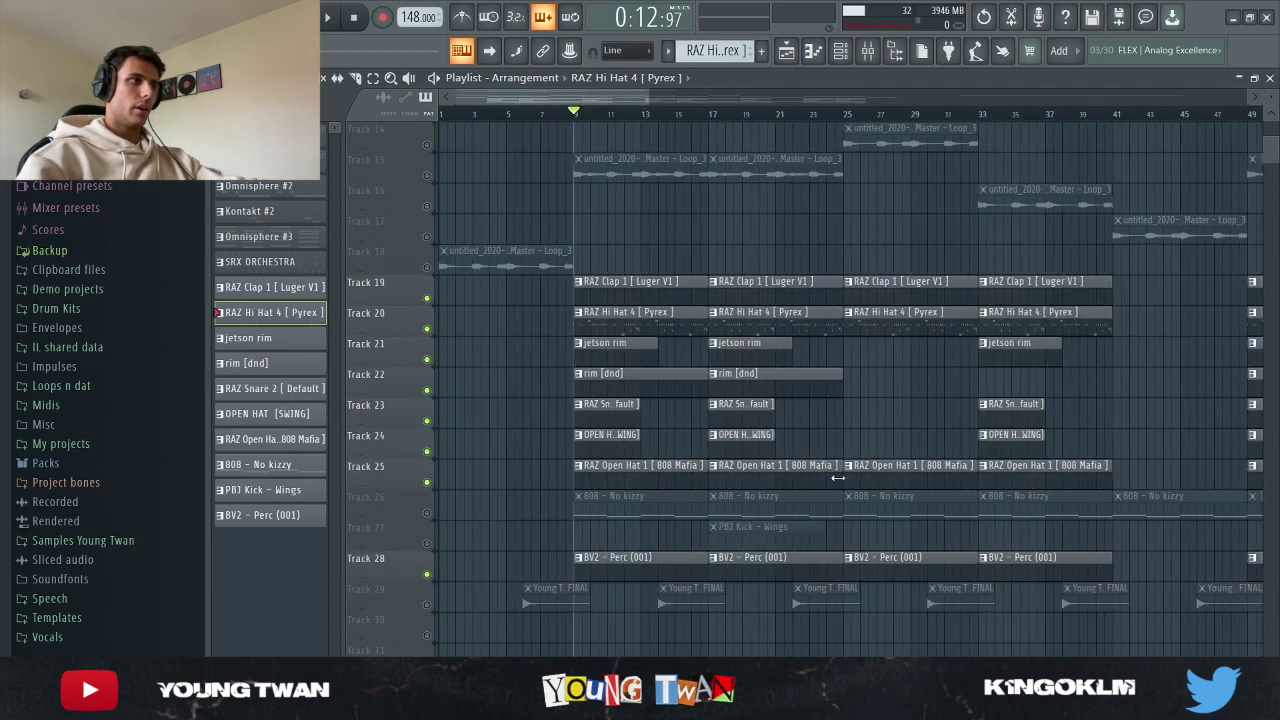
pyautogui.scroll(3, 777, 457)
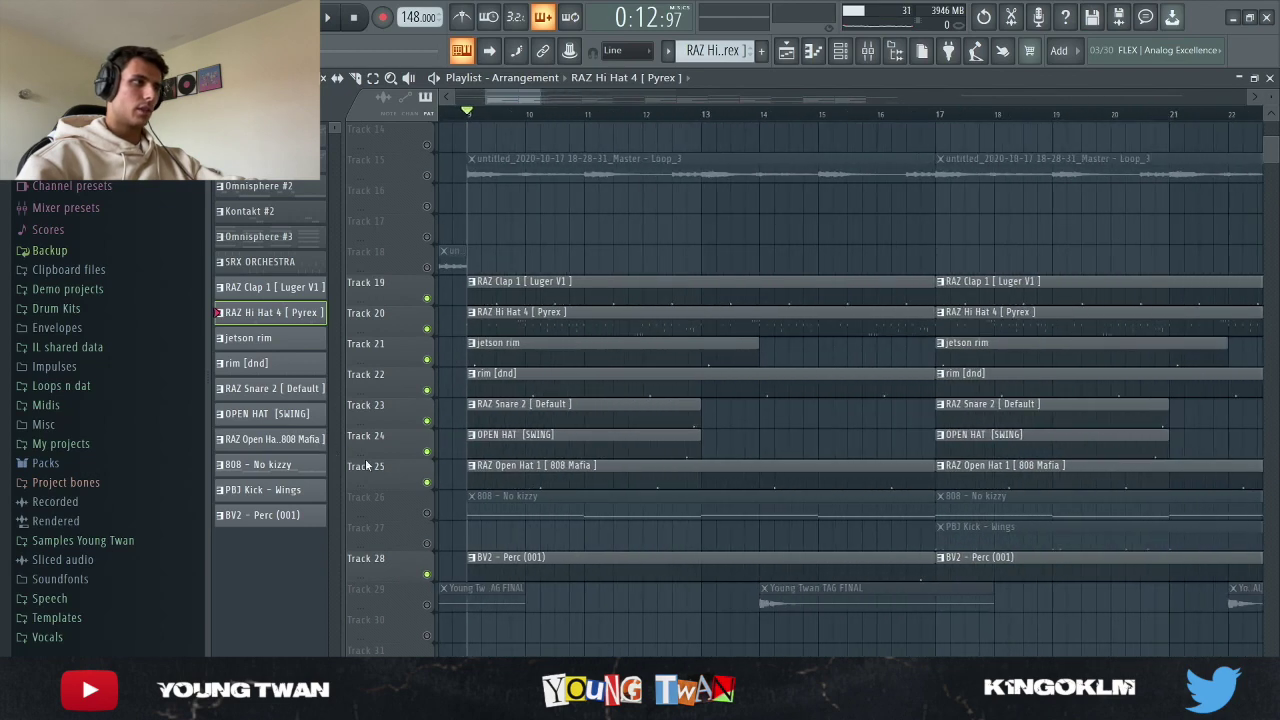
pyautogui.press('space')
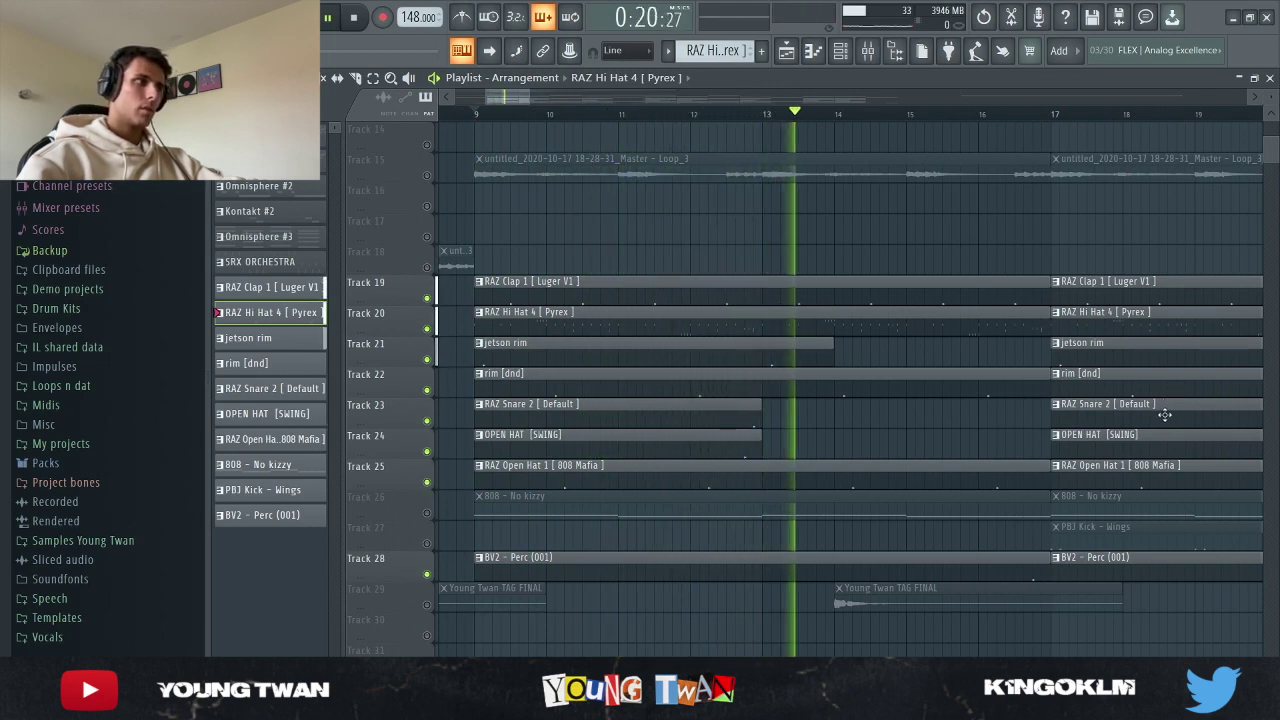
pyautogui.press('space')
# Unmute Track 26 with the 808 - No kizzy pattern and play it with the drums from bar 9.
pyautogui.click(427, 513)
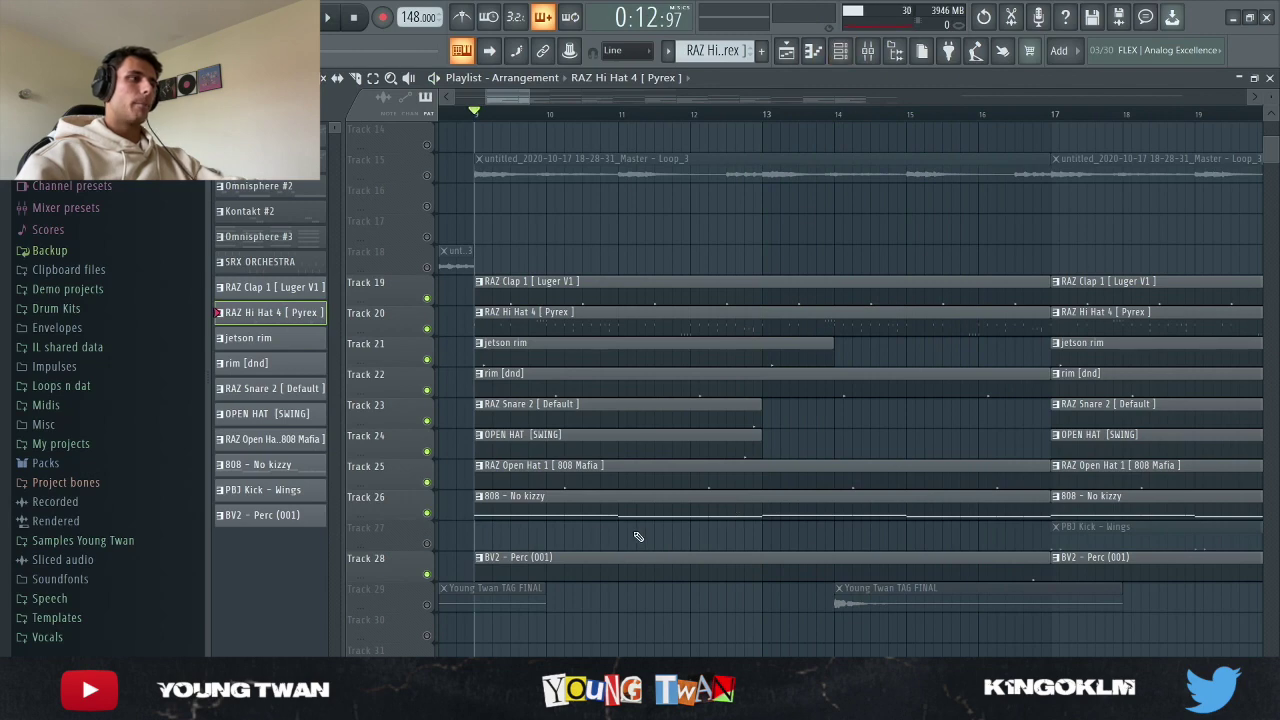
pyautogui.scroll(2, 480, 558)
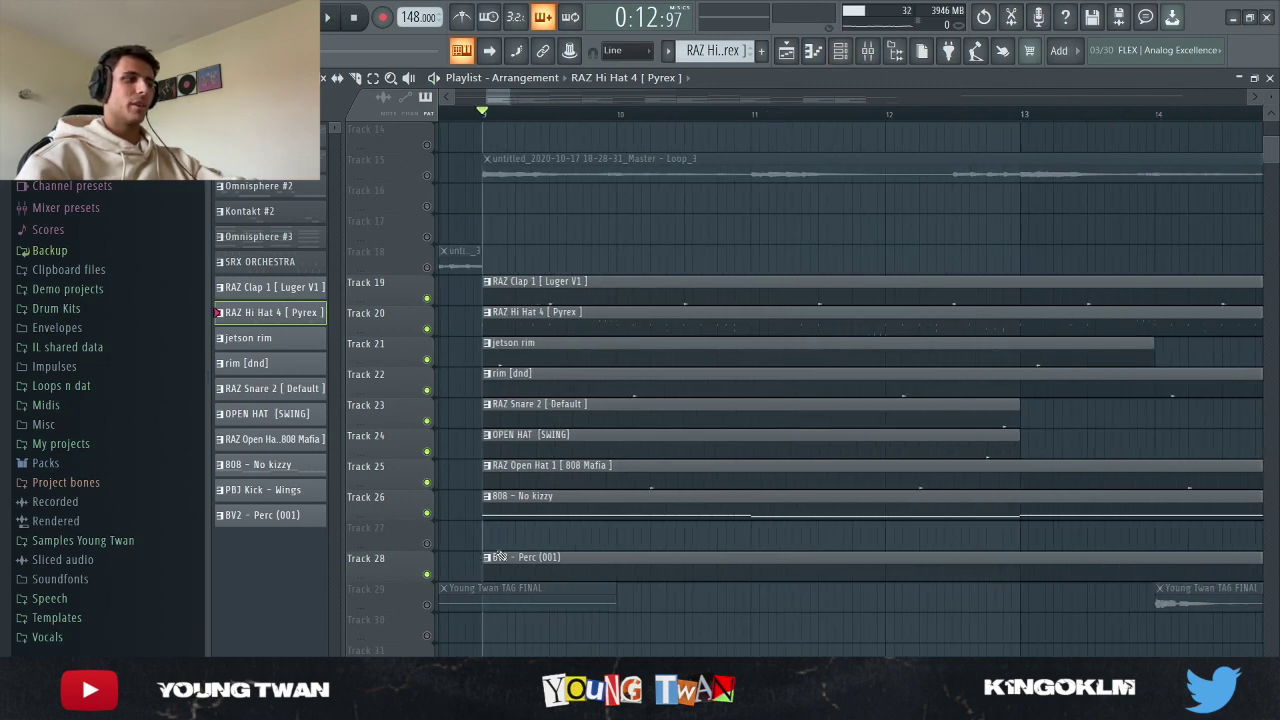
pyautogui.scroll(-3, 533, 553)
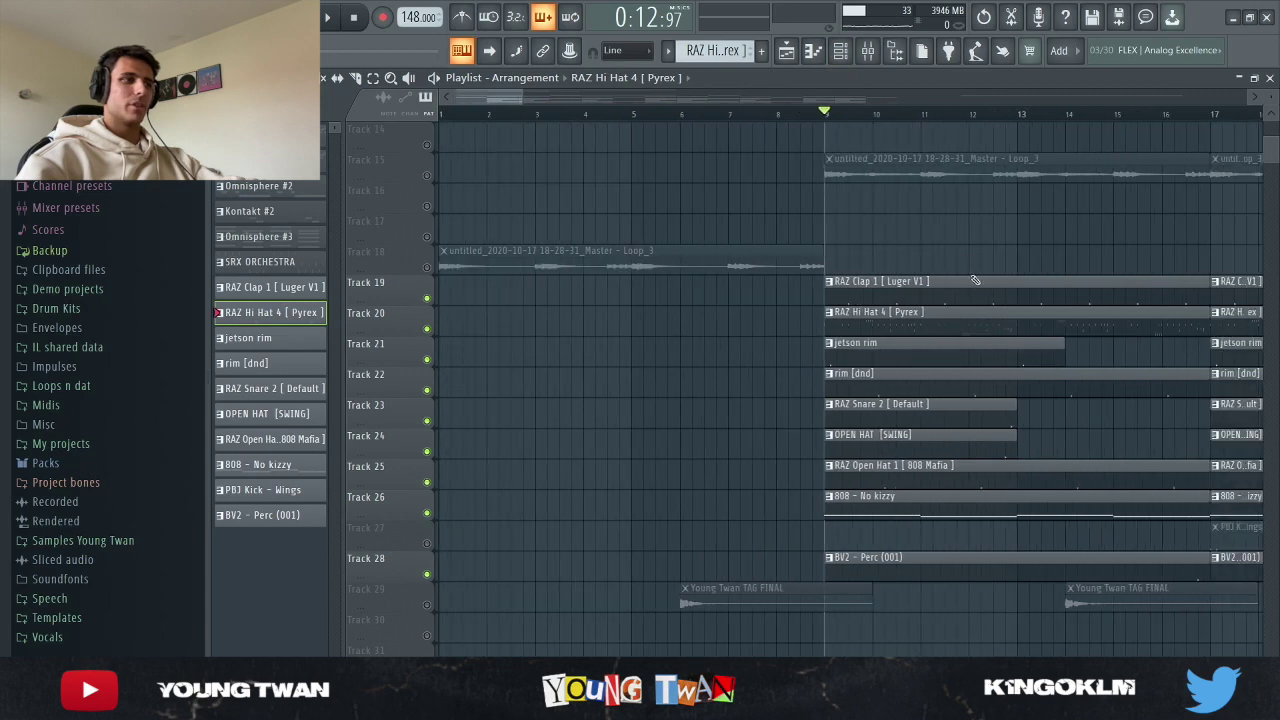
pyautogui.scroll(1, 1021, 542)
pyautogui.press('space')
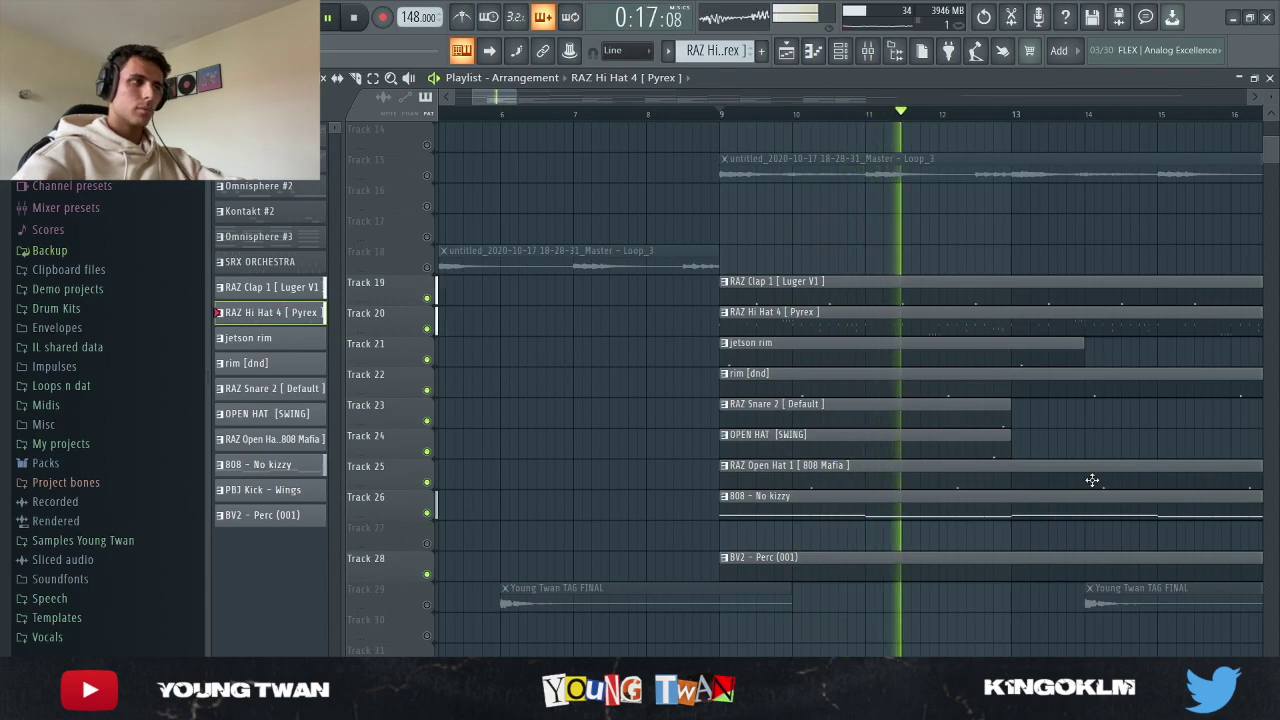
pyautogui.hscroll(4, 745, 335)
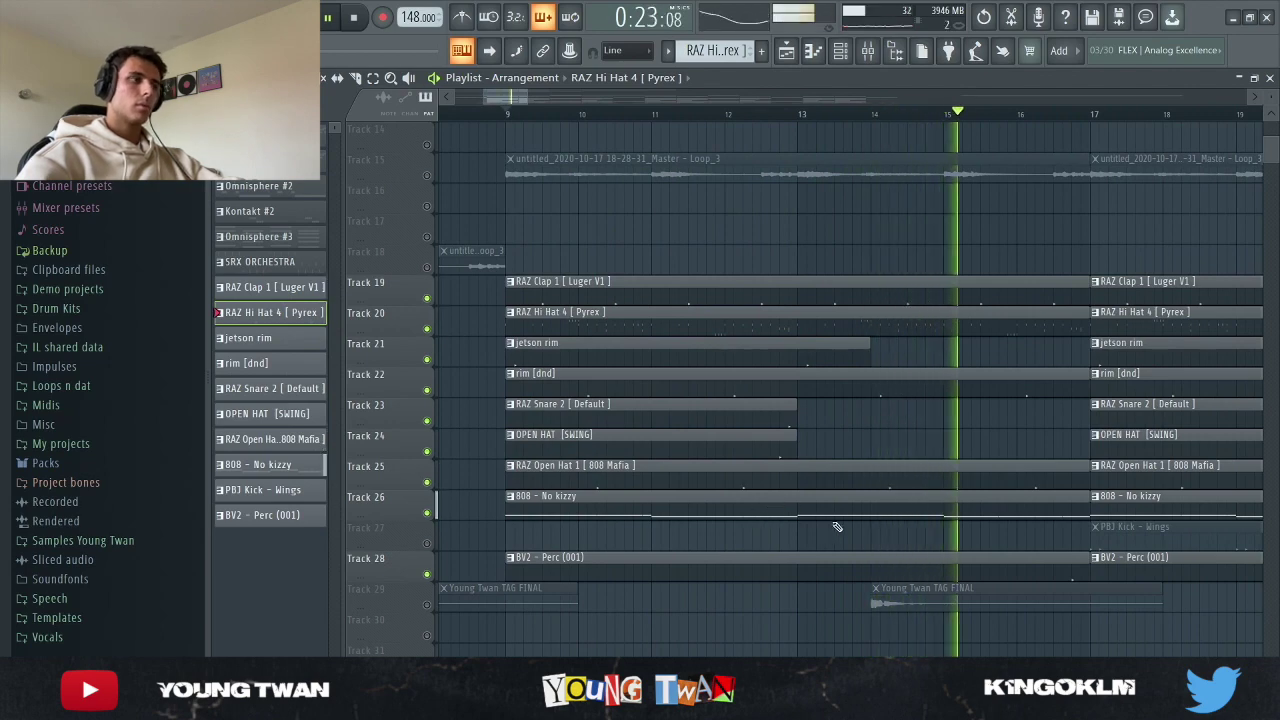
pyautogui.hscroll(1, 834, 515)
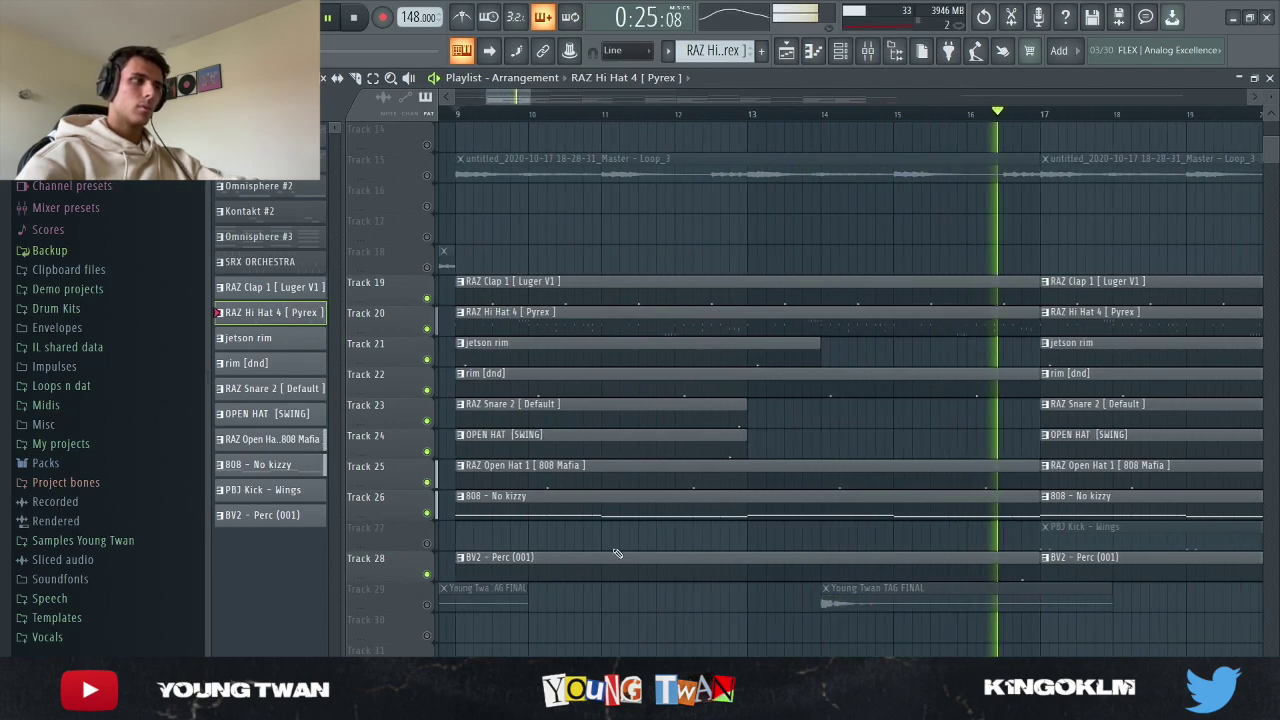
pyautogui.press('space')
# Unmute Track 27 with the PBJ Kick - Wings pattern and play it with the drums and 808 from about bar 16.
pyautogui.scroll(-3, 920, 506)
pyautogui.scroll(3, 1183, 587)
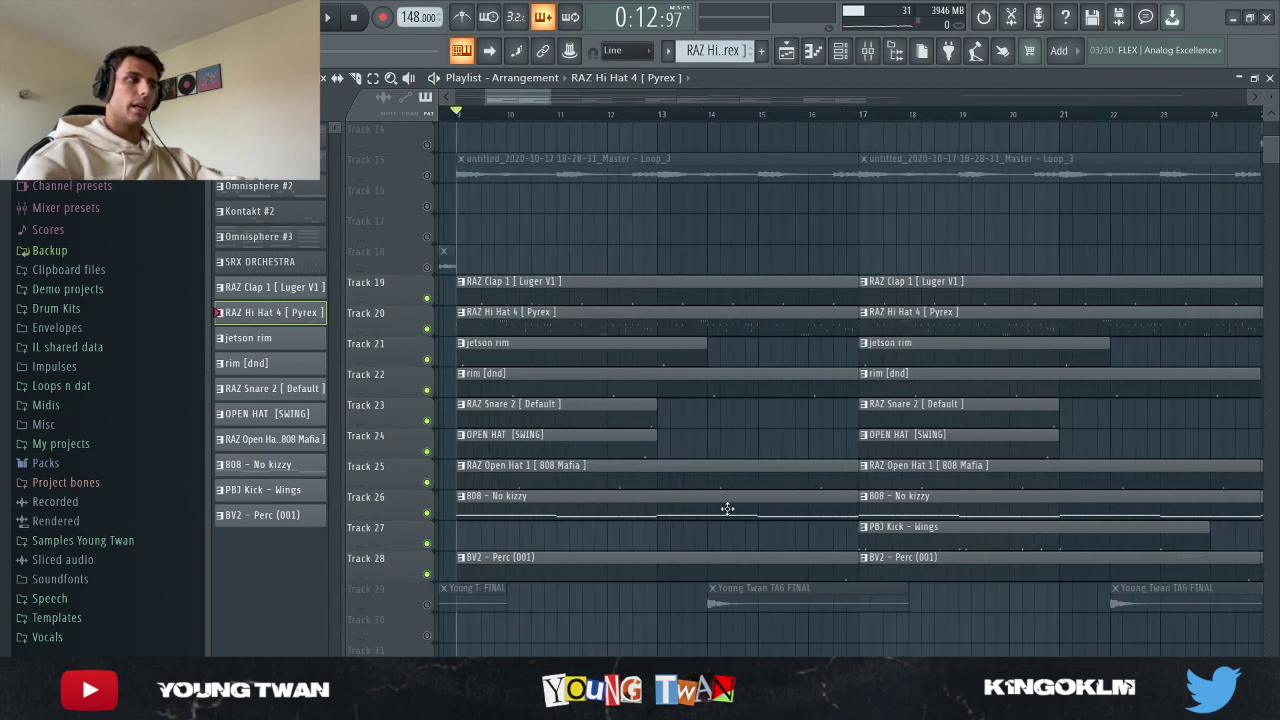
pyautogui.press('space')
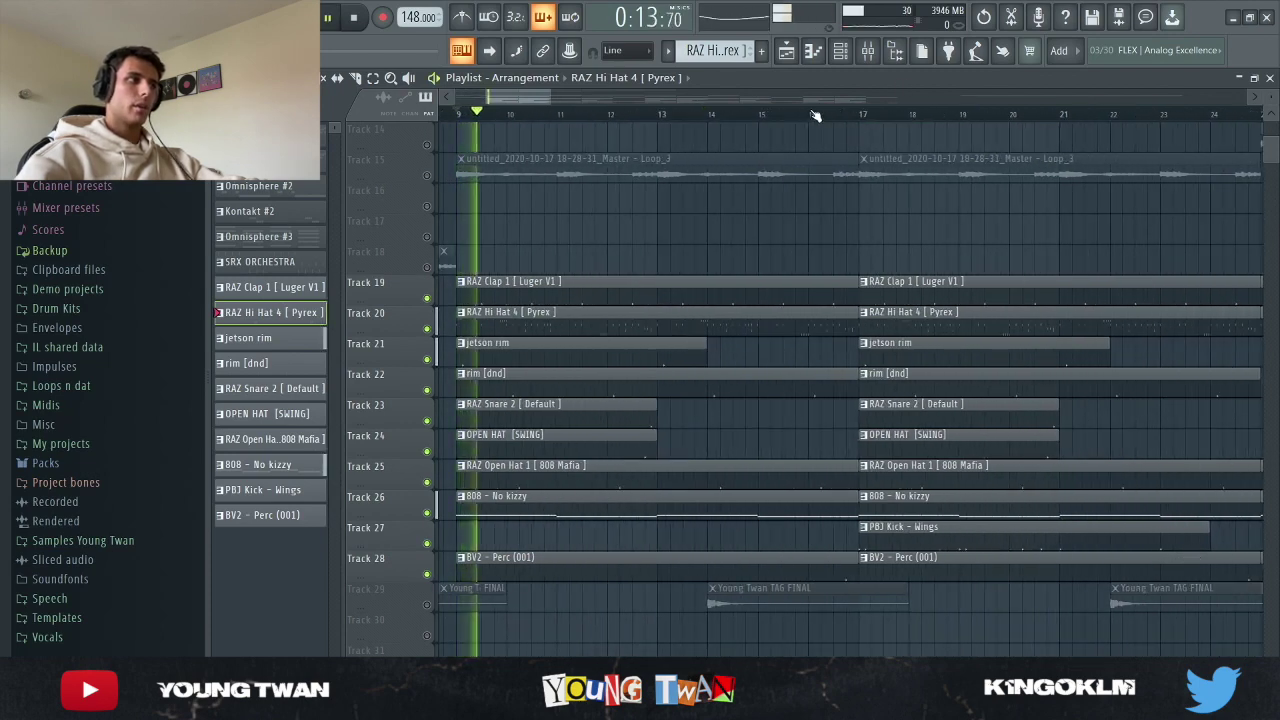
pyautogui.click(812, 113)
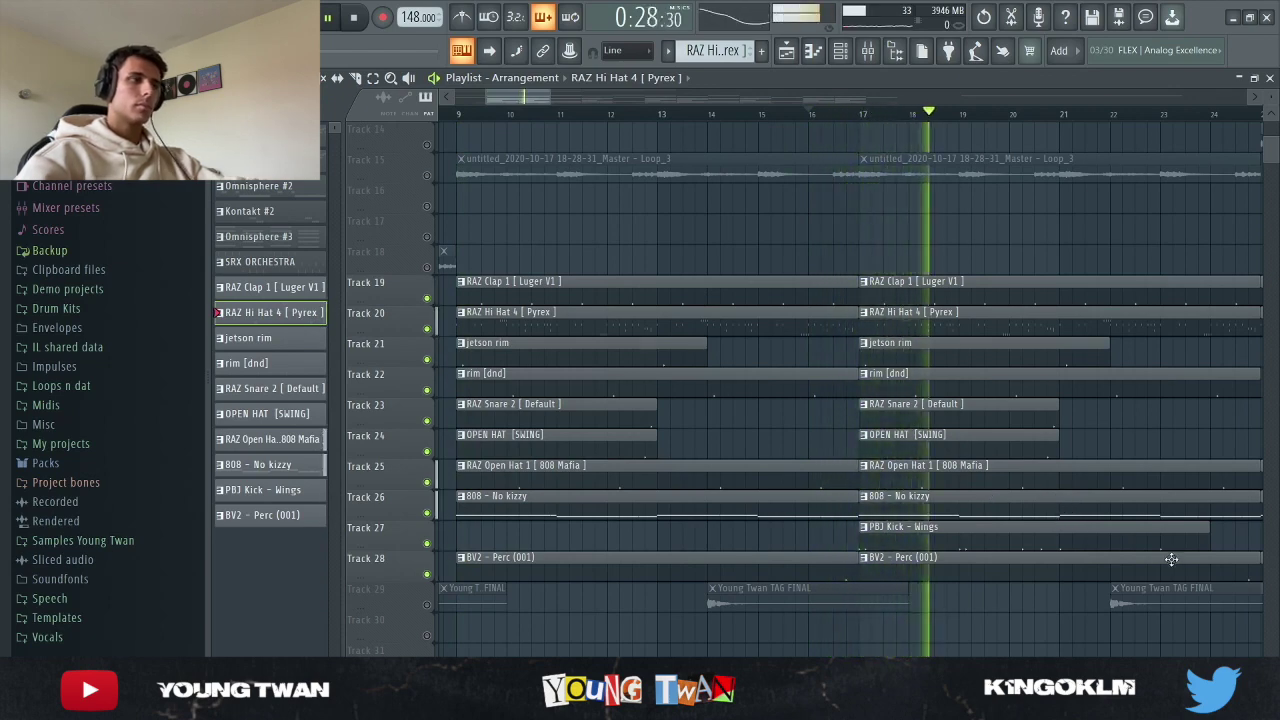
pyautogui.scroll(-3, 1186, 557)
pyautogui.scroll(3, 1195, 566)
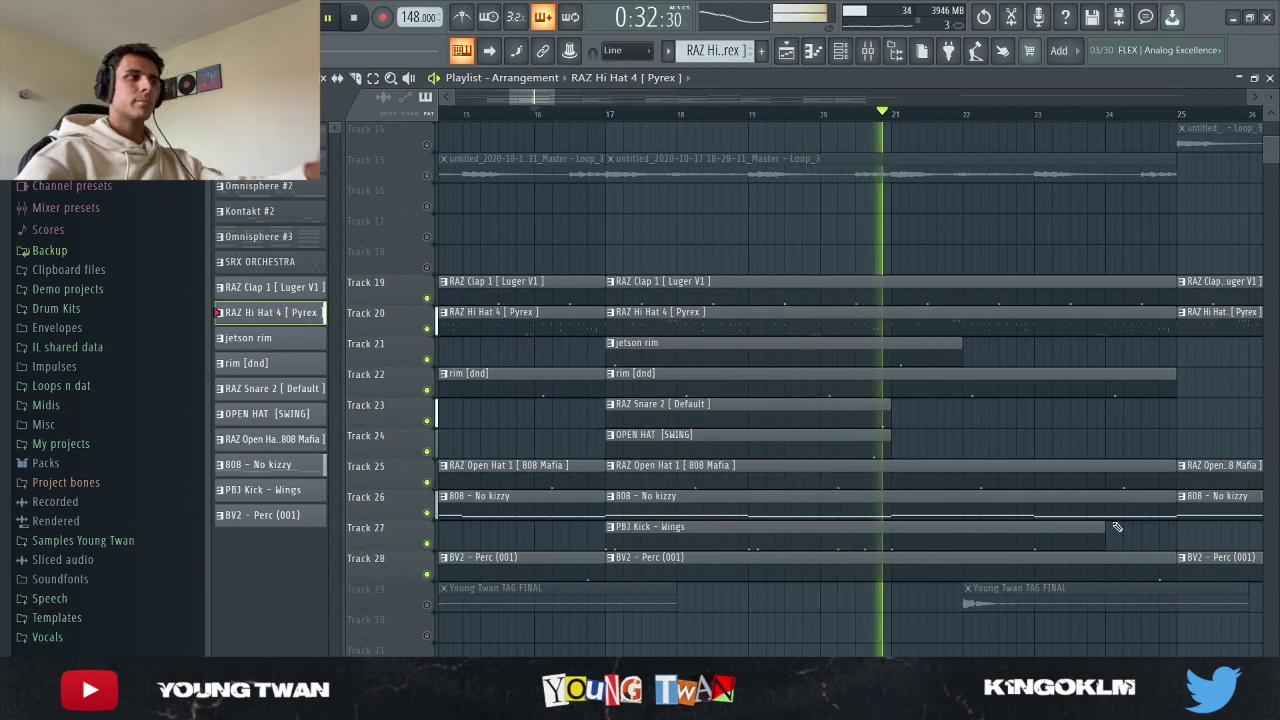
pyautogui.scroll(-2, 968, 323)
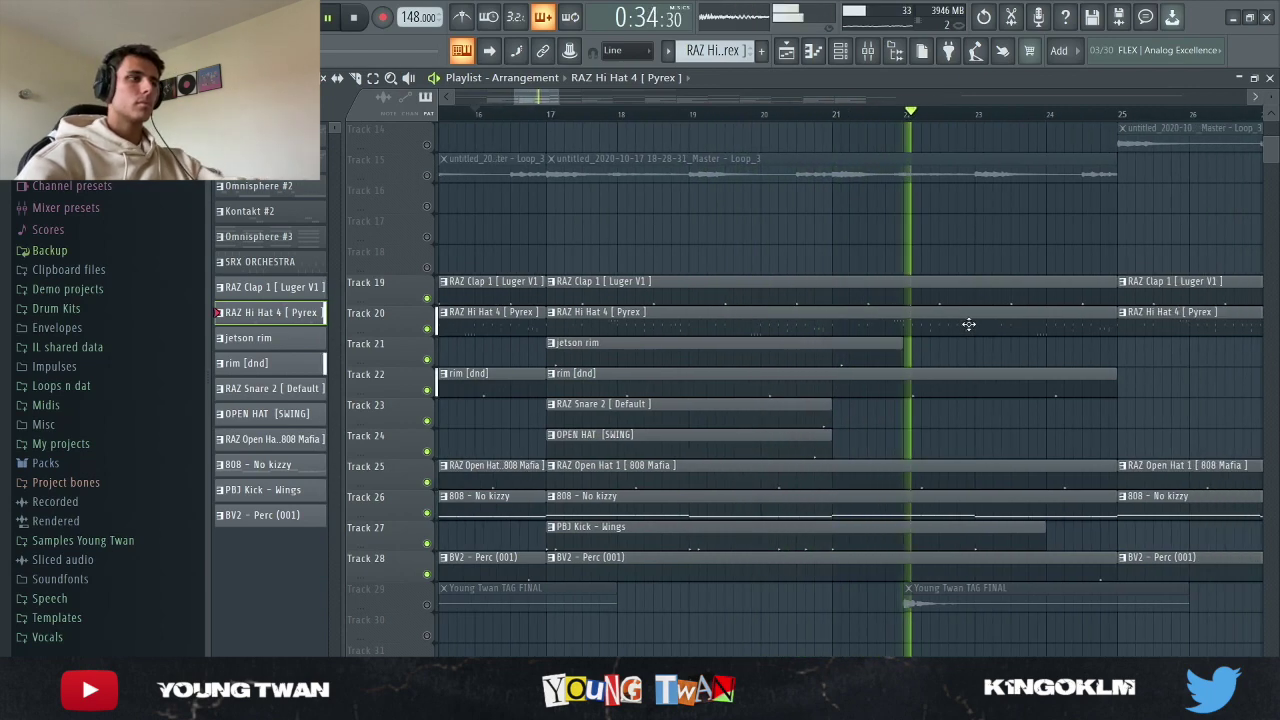
pyautogui.scroll(-4, 1040, 413)
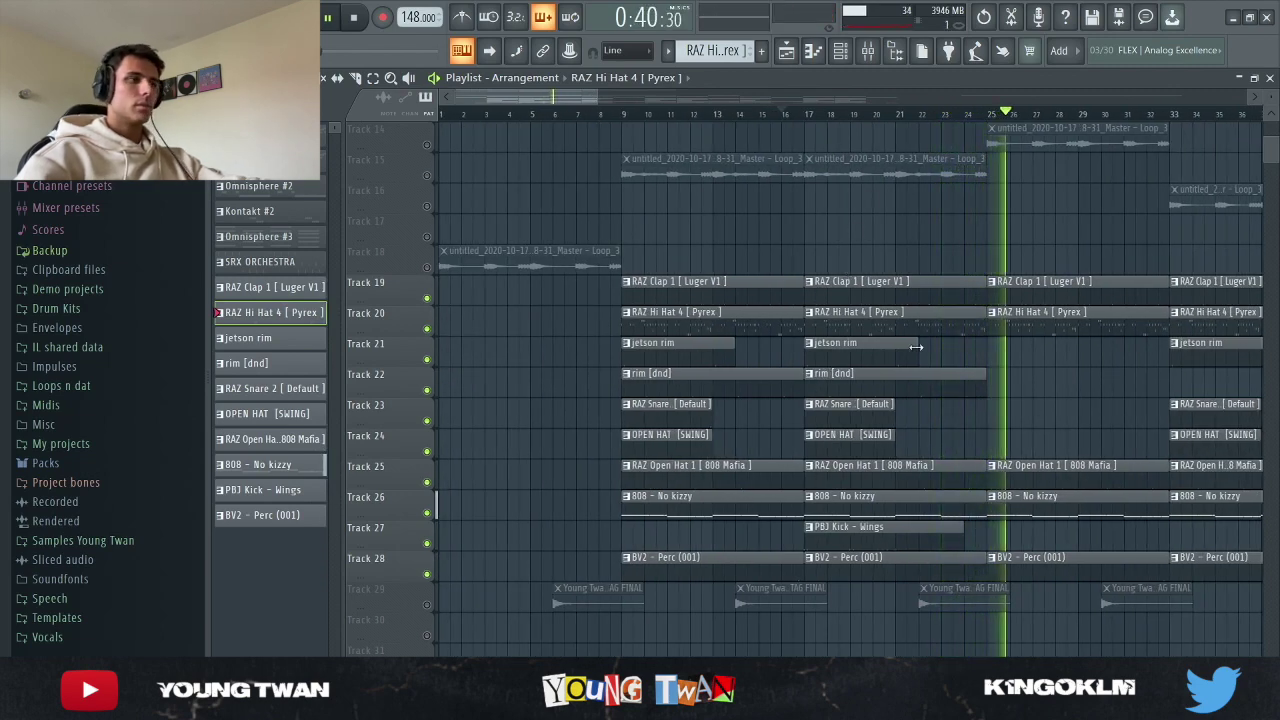
pyautogui.scroll(-2, 1050, 340)
pyautogui.press('space')
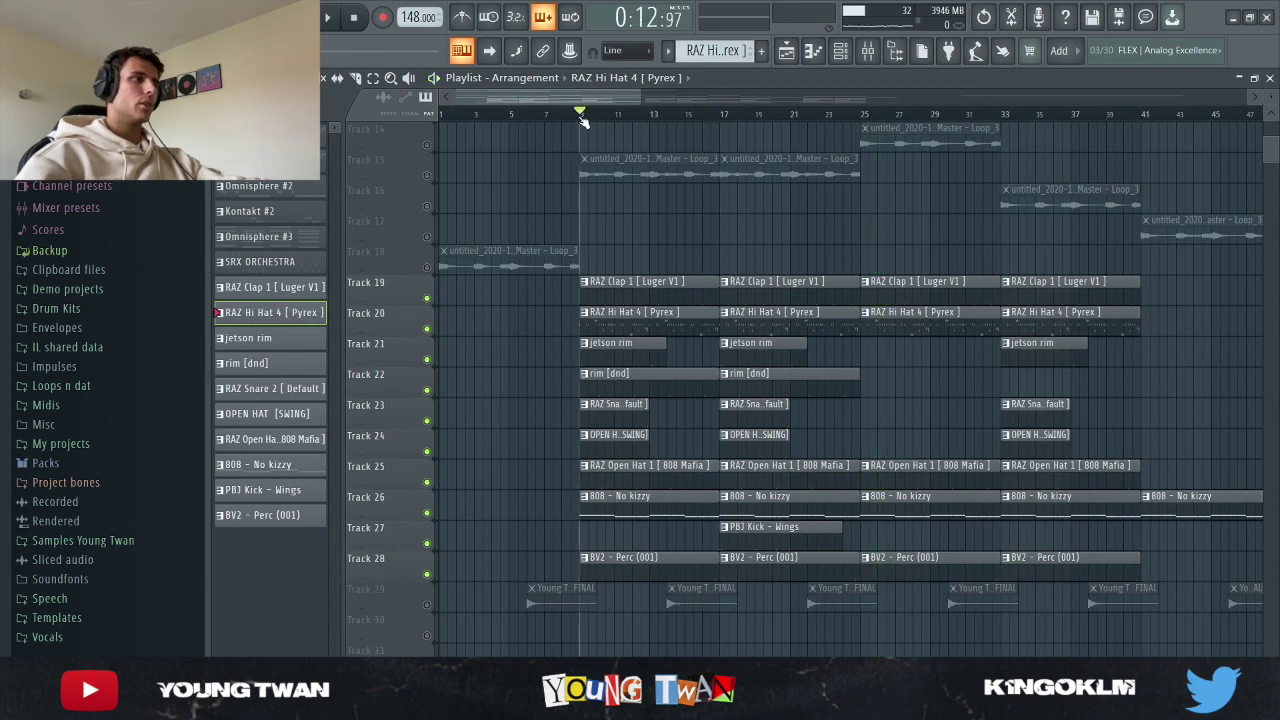
# Play the first beats of bar 9 in short bursts to hear how the jetson rim and 808 hit together.
pyautogui.scroll(4, 552, 370)
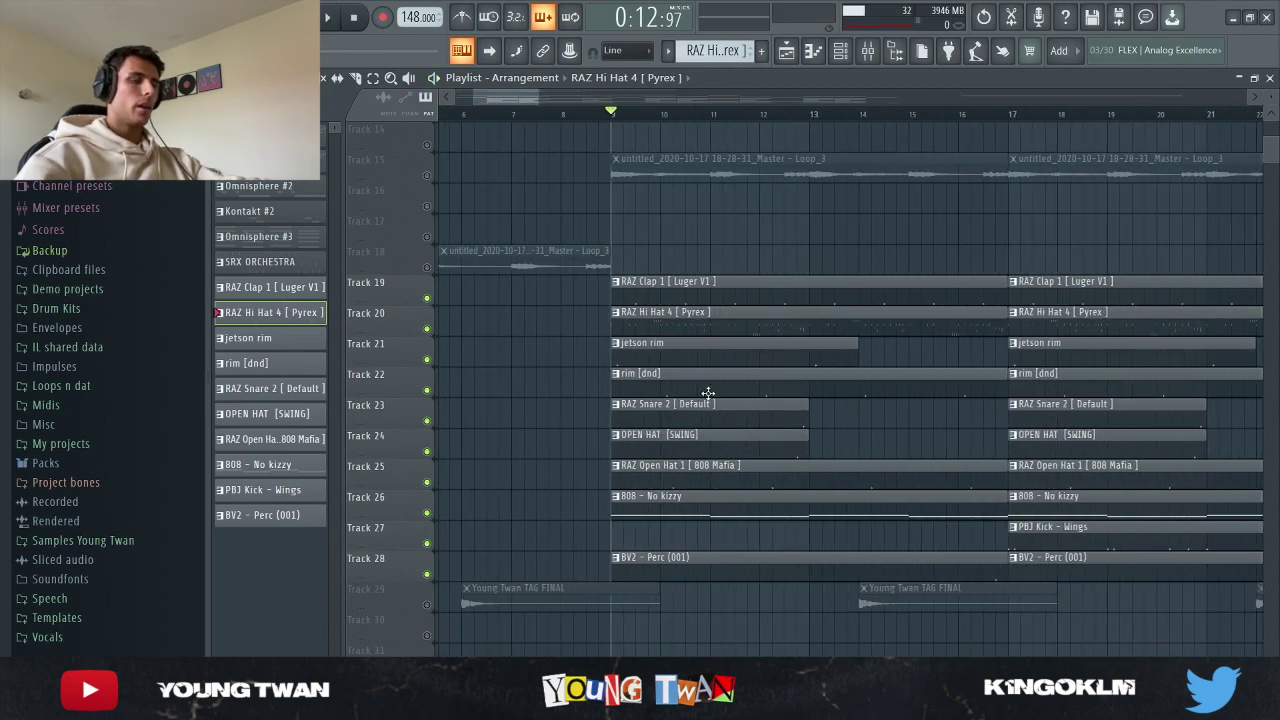
pyautogui.scroll(2, 740, 313)
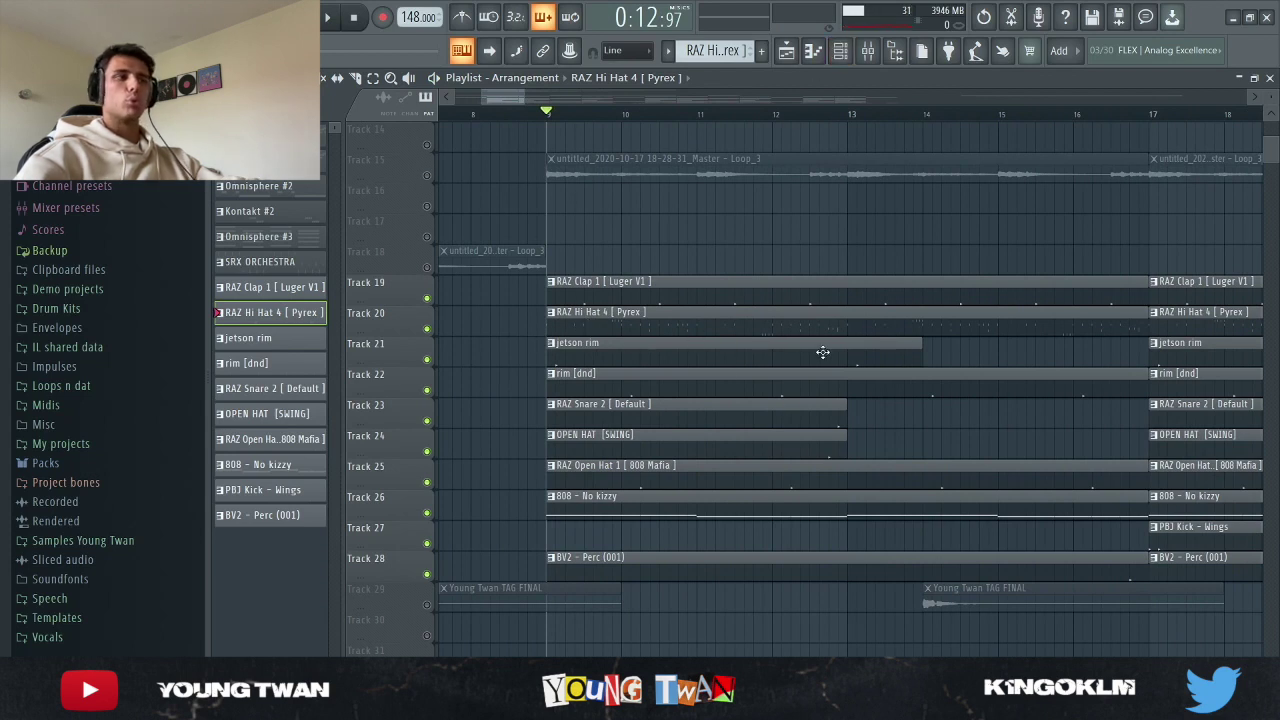
pyautogui.scroll(4, 641, 379)
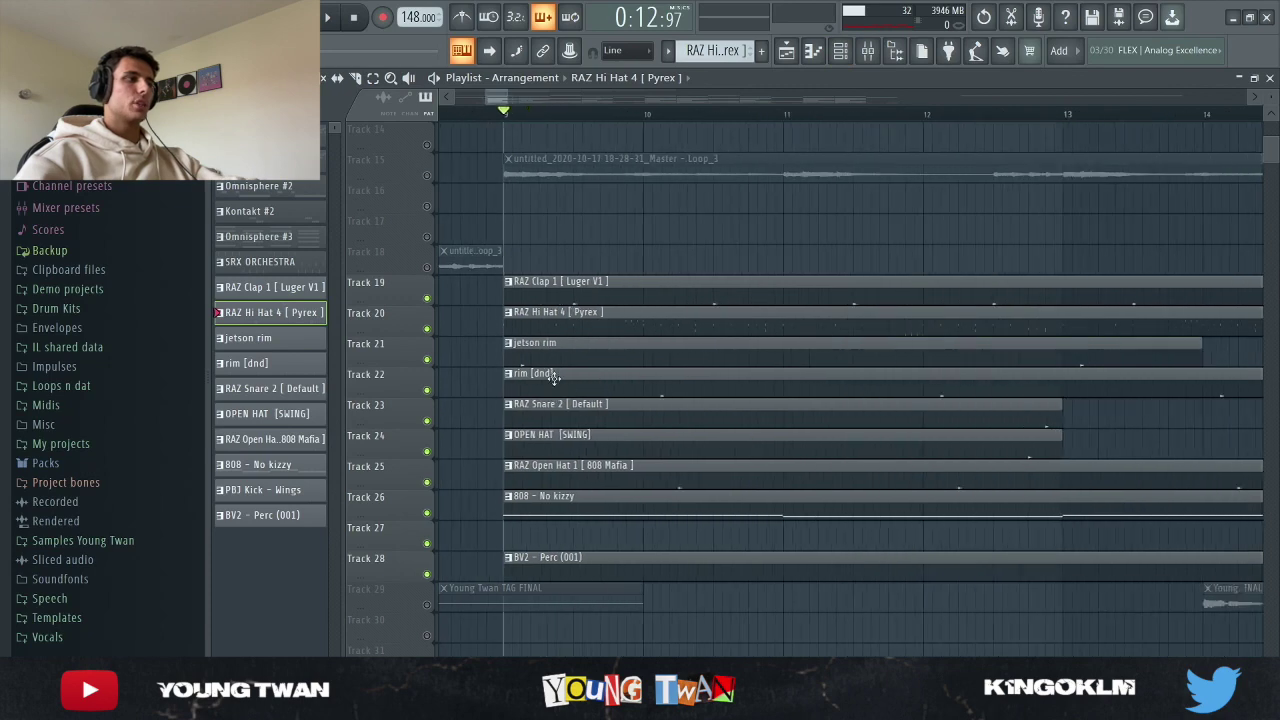
pyautogui.scroll(2, 544, 353)
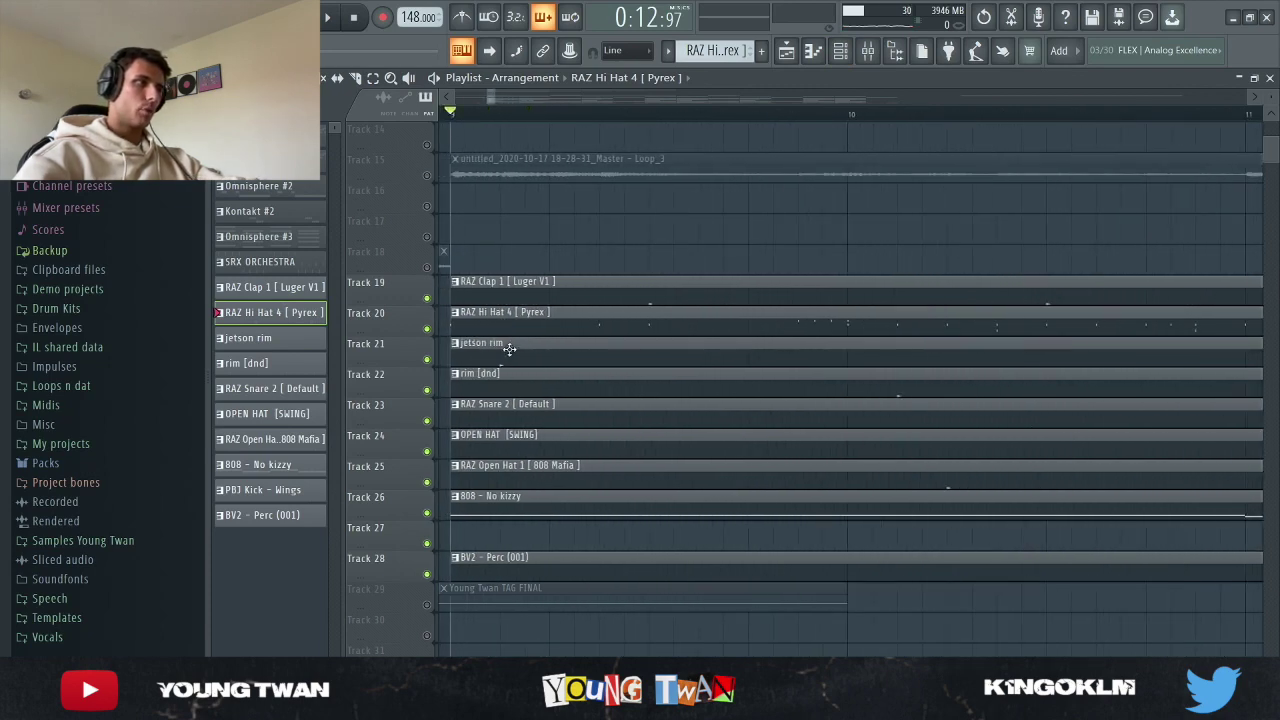
pyautogui.press('space')
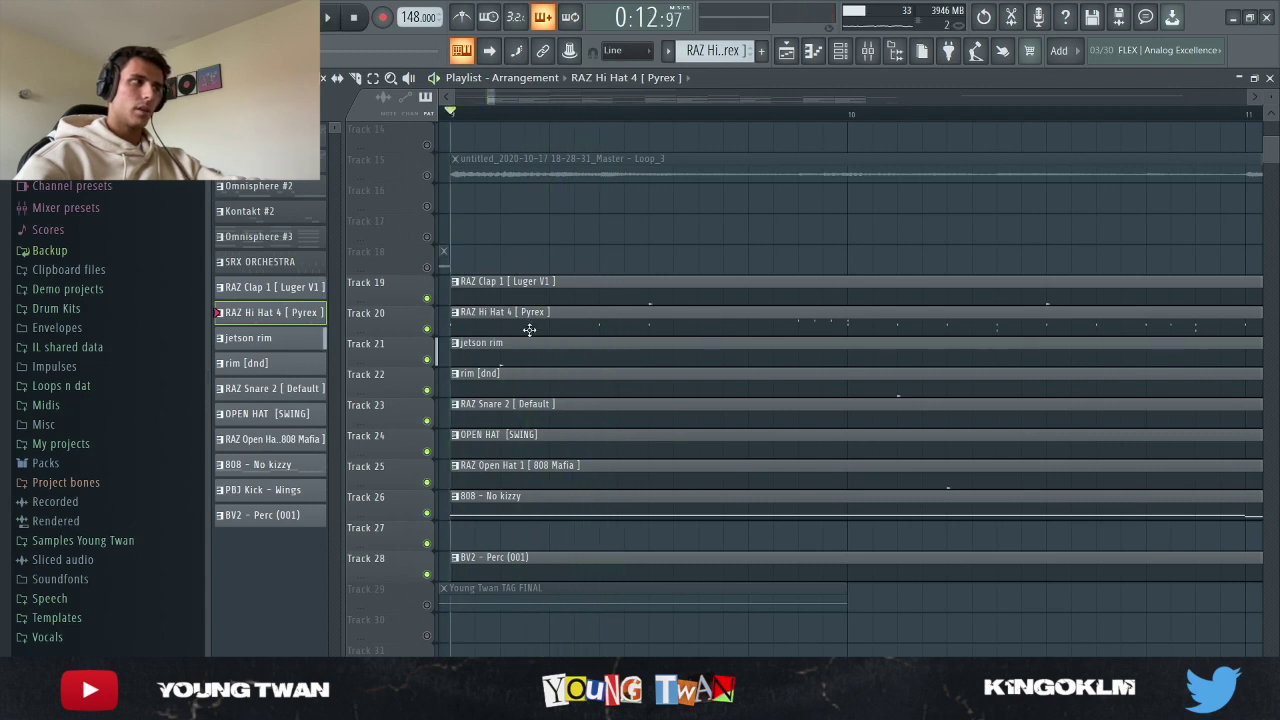
pyautogui.press('space')
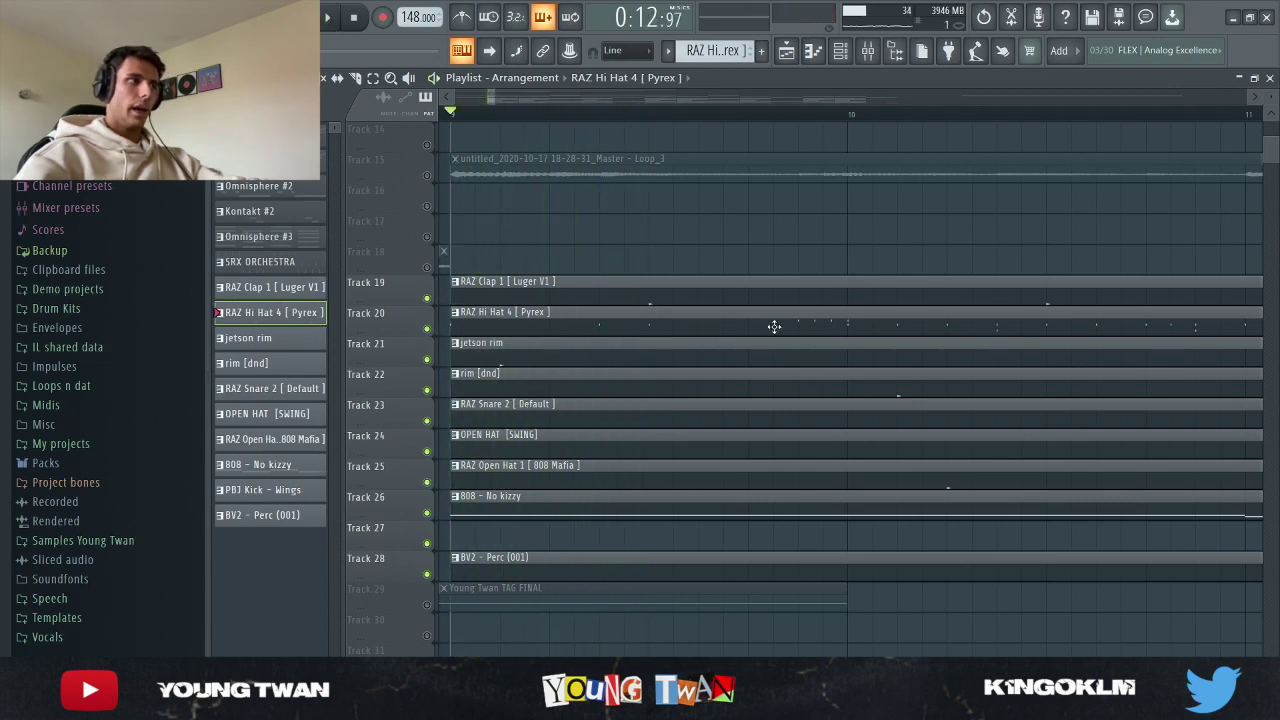
pyautogui.press('space')
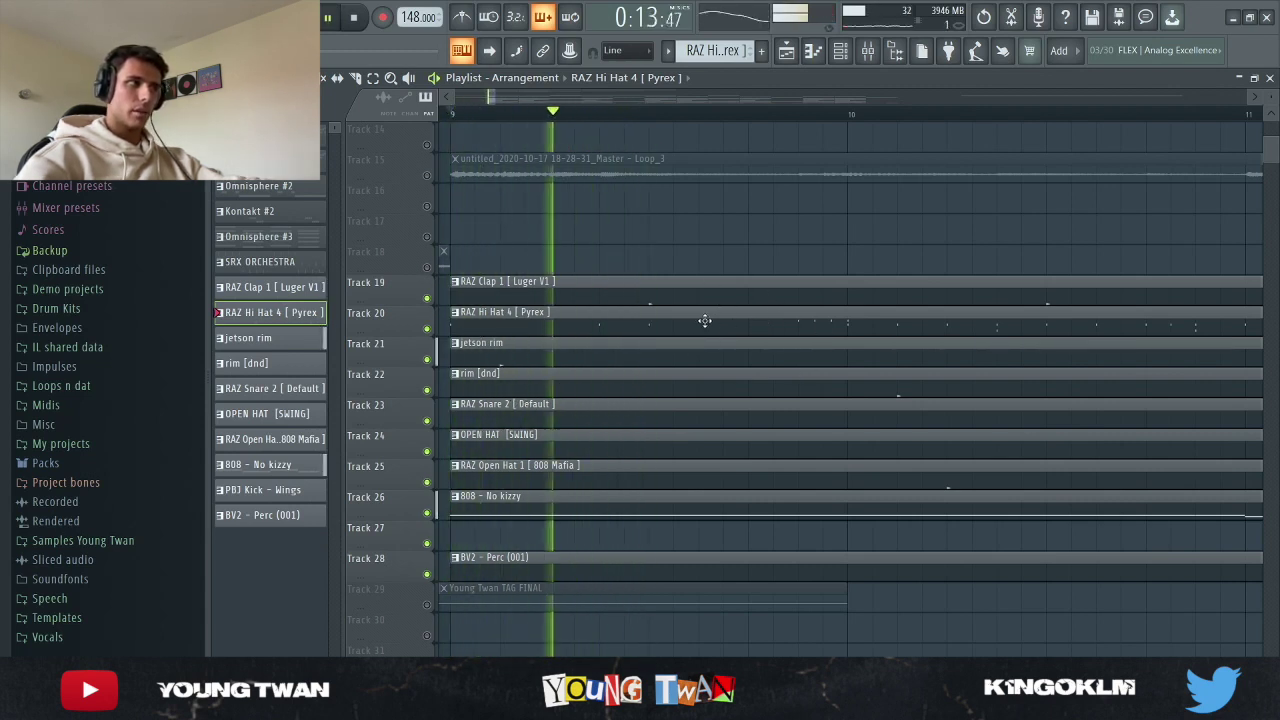
pyautogui.press('space')
# Unmute Tracks 14 to 18 so the Master - Loop_3 melody clips play together with the drums.
pyautogui.scroll(-4, 794, 309)
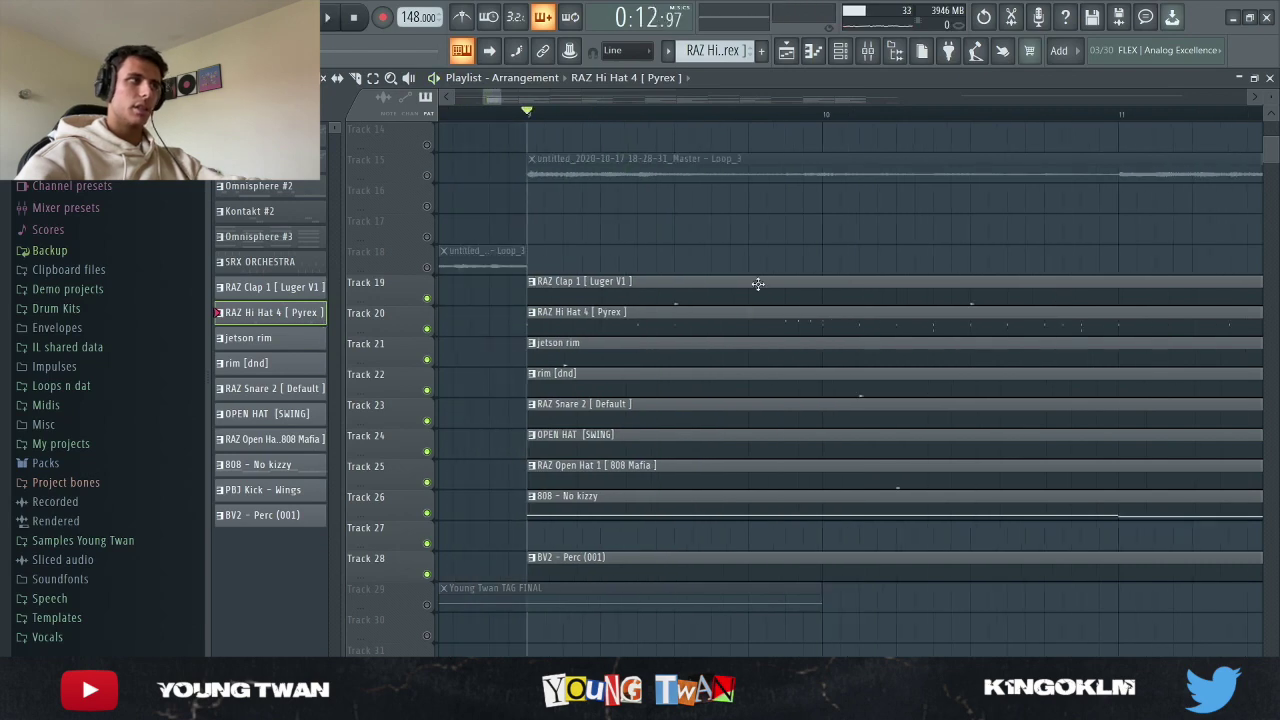
pyautogui.scroll(3, 894, 391)
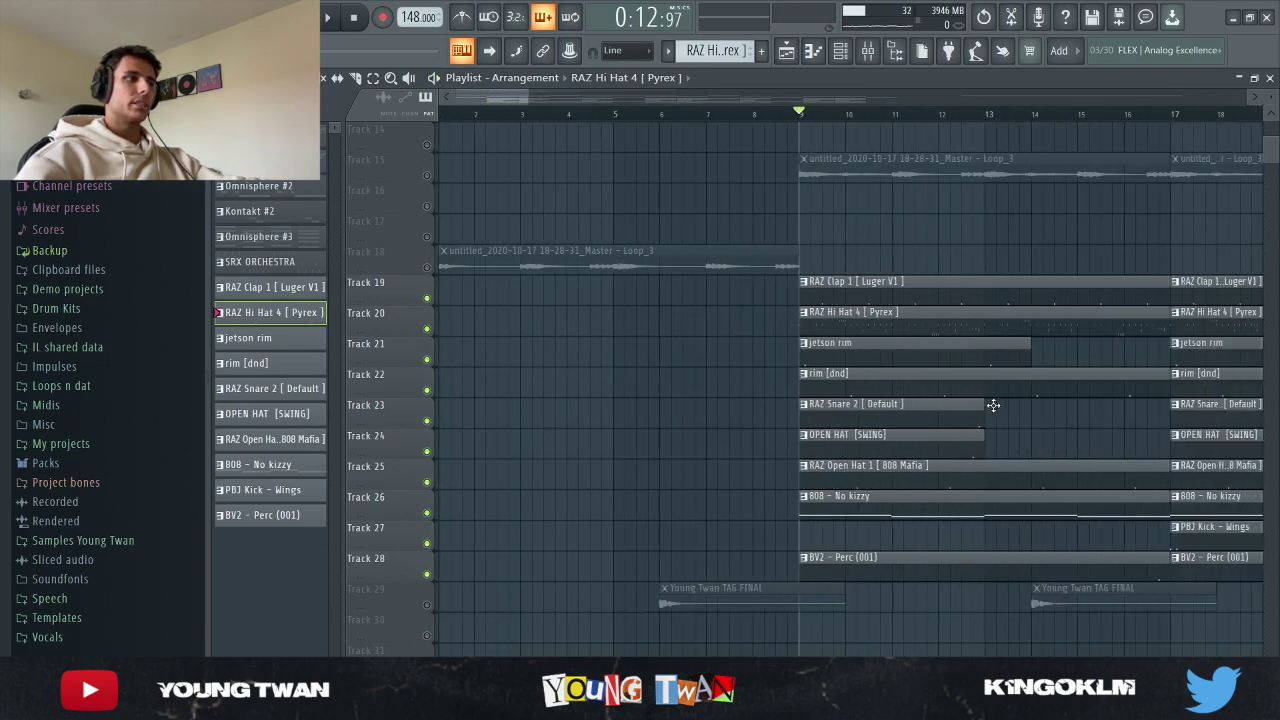
pyautogui.scroll(-3, 986, 416)
pyautogui.scroll(-4, 892, 499)
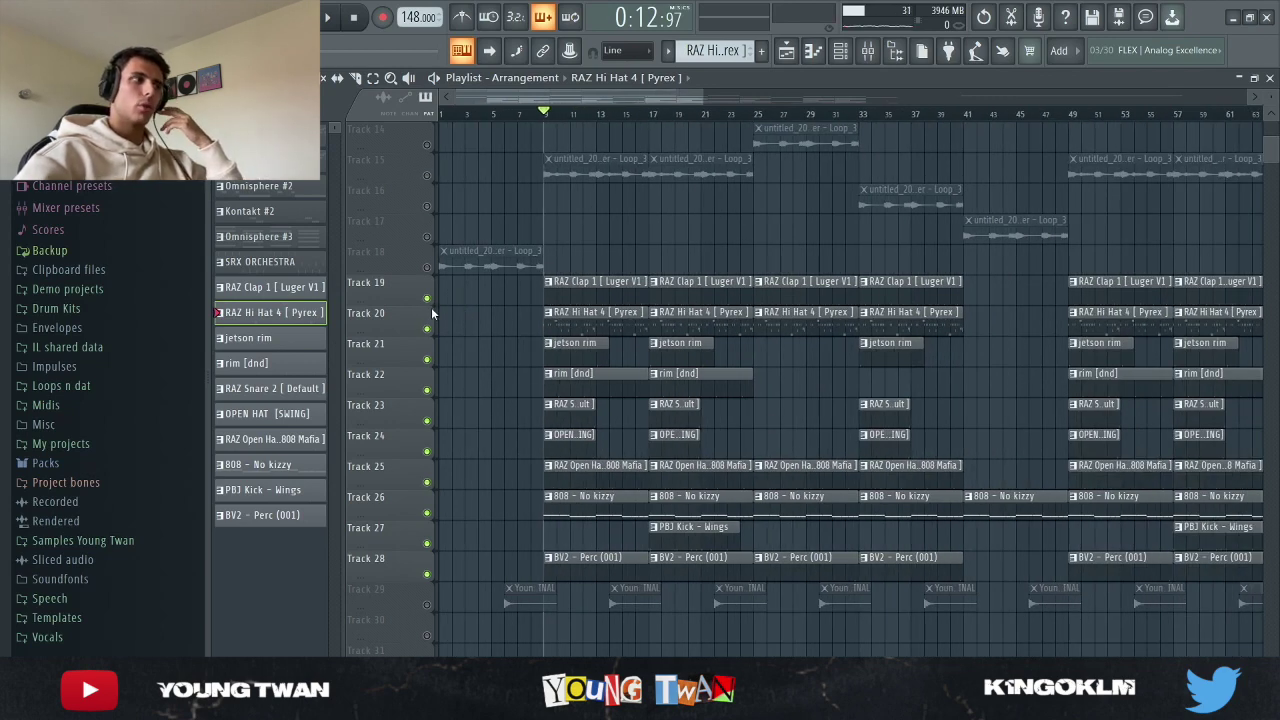
pyautogui.scroll(1, 471, 318)
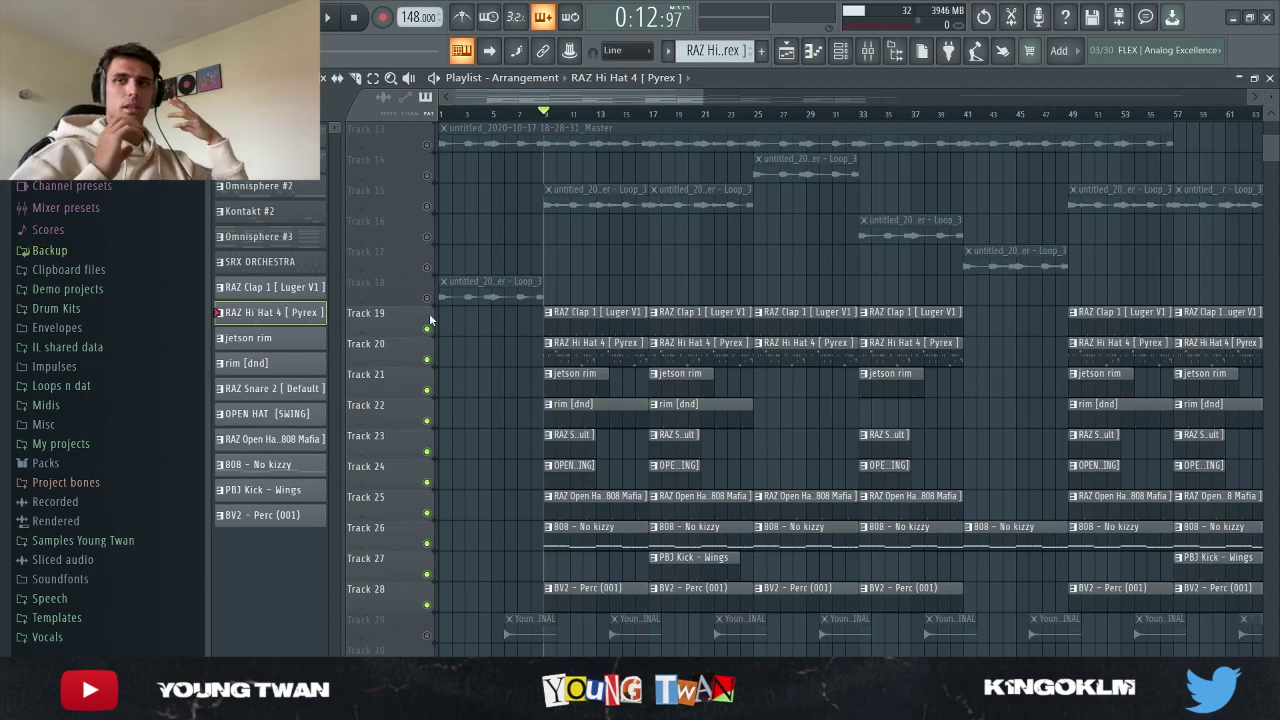
pyautogui.scroll(2, 391, 299)
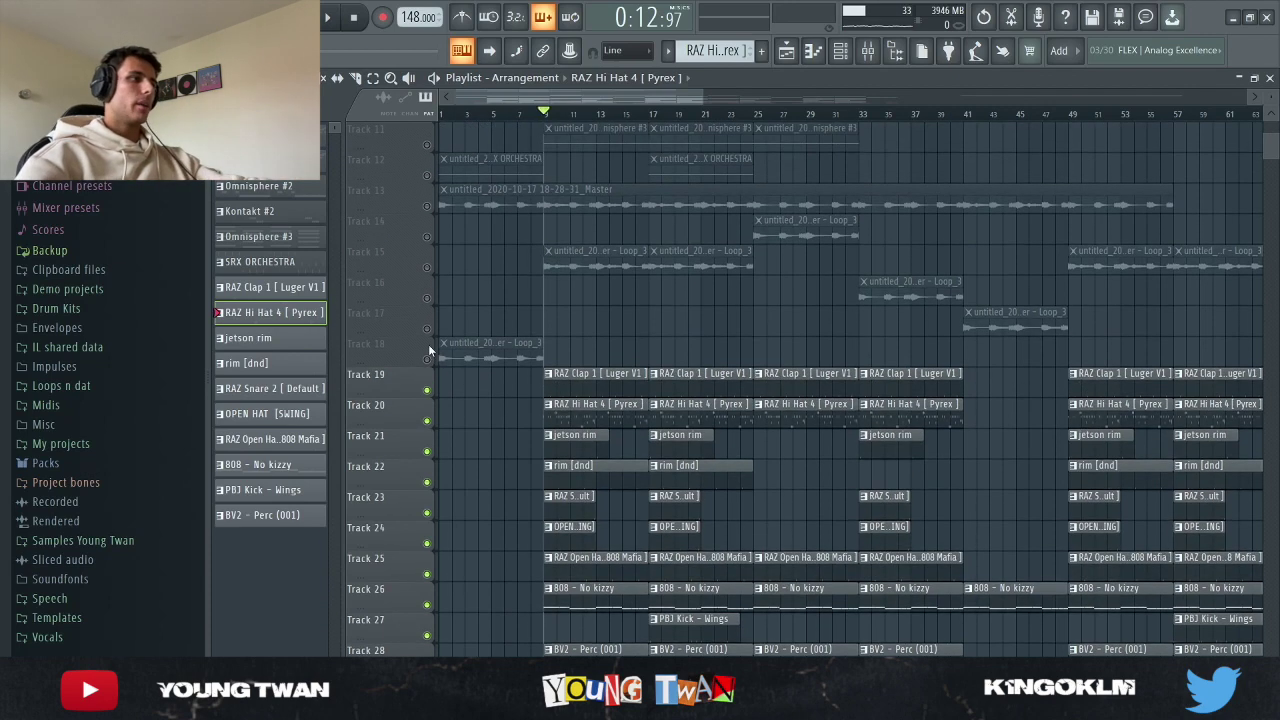
pyautogui.click(428, 344)
pyautogui.click(428, 328)
pyautogui.click(428, 298)
pyautogui.click(428, 267)
pyautogui.click(428, 237)
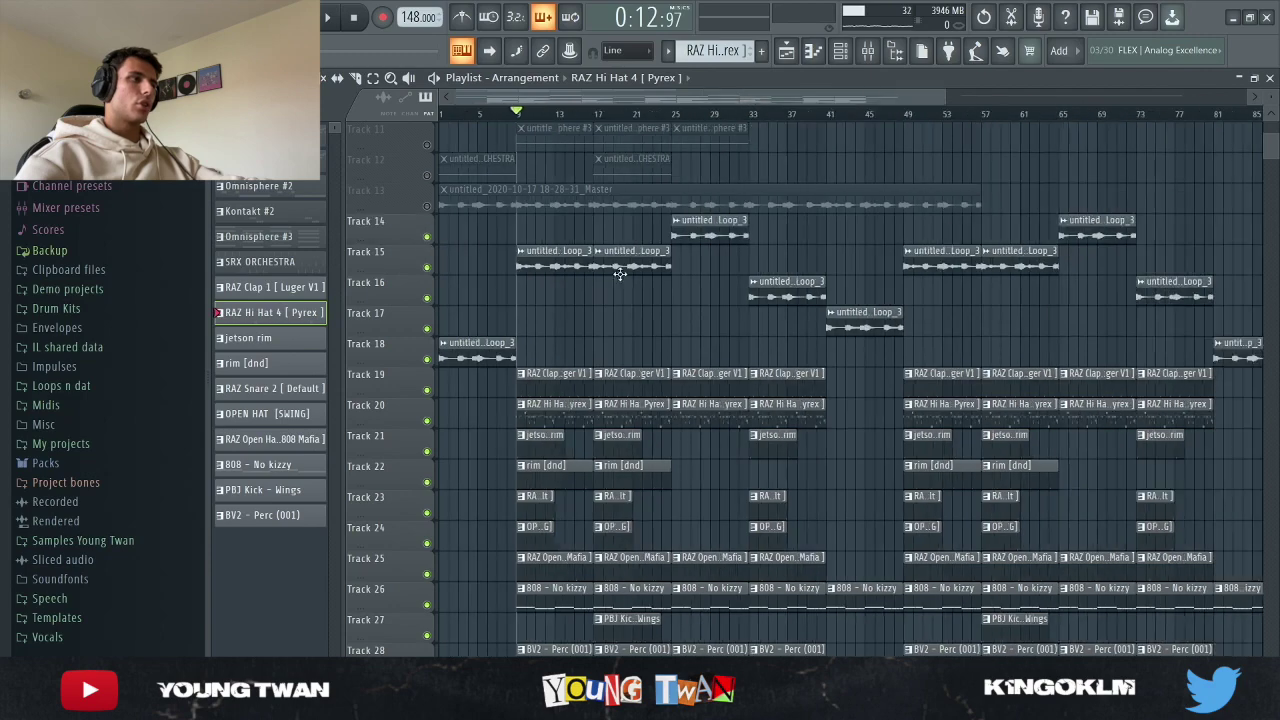
# Highlight the playlist range of bars 9 to 24, followed by bars 25 to 40, to review the first drop's sections.
pyautogui.scroll(-4, 519, 98)
pyautogui.moveTo(496, 118); pyautogui.dragTo(601, 134)
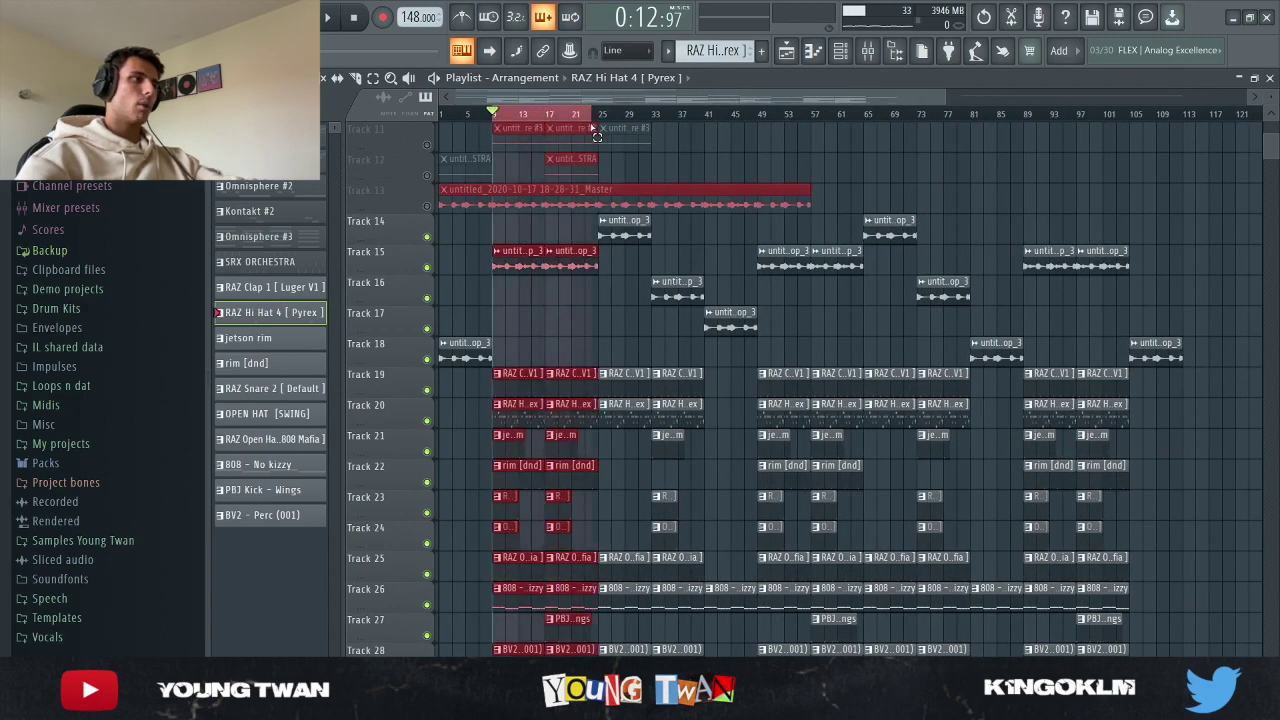
pyautogui.scroll(-3, 605, 265)
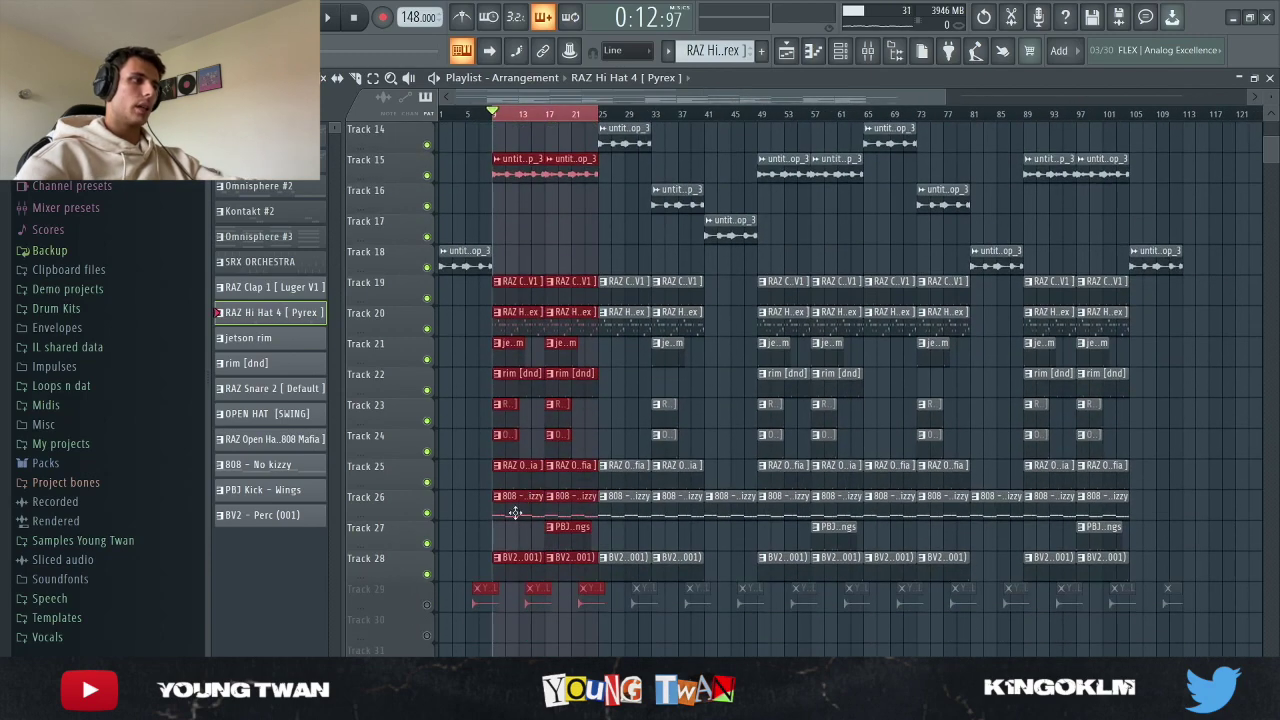
pyautogui.scroll(3, 550, 508)
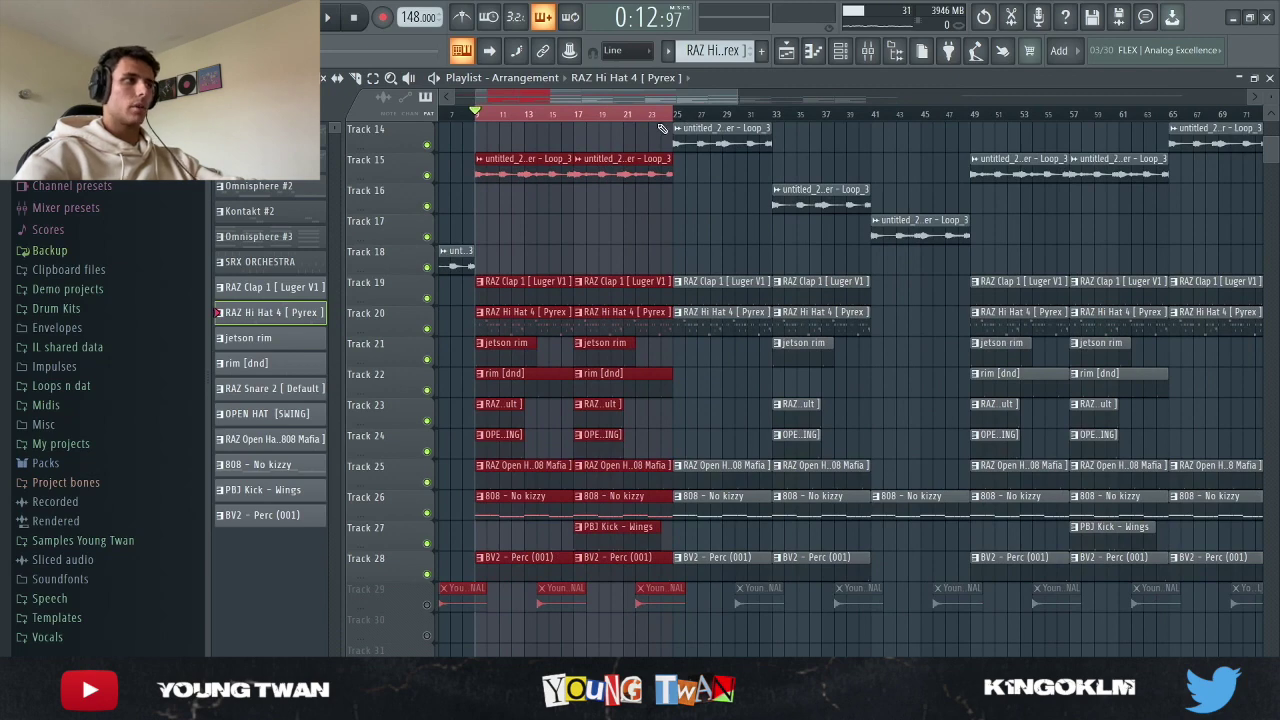
pyautogui.moveTo(676, 118); pyautogui.dragTo(867, 118)
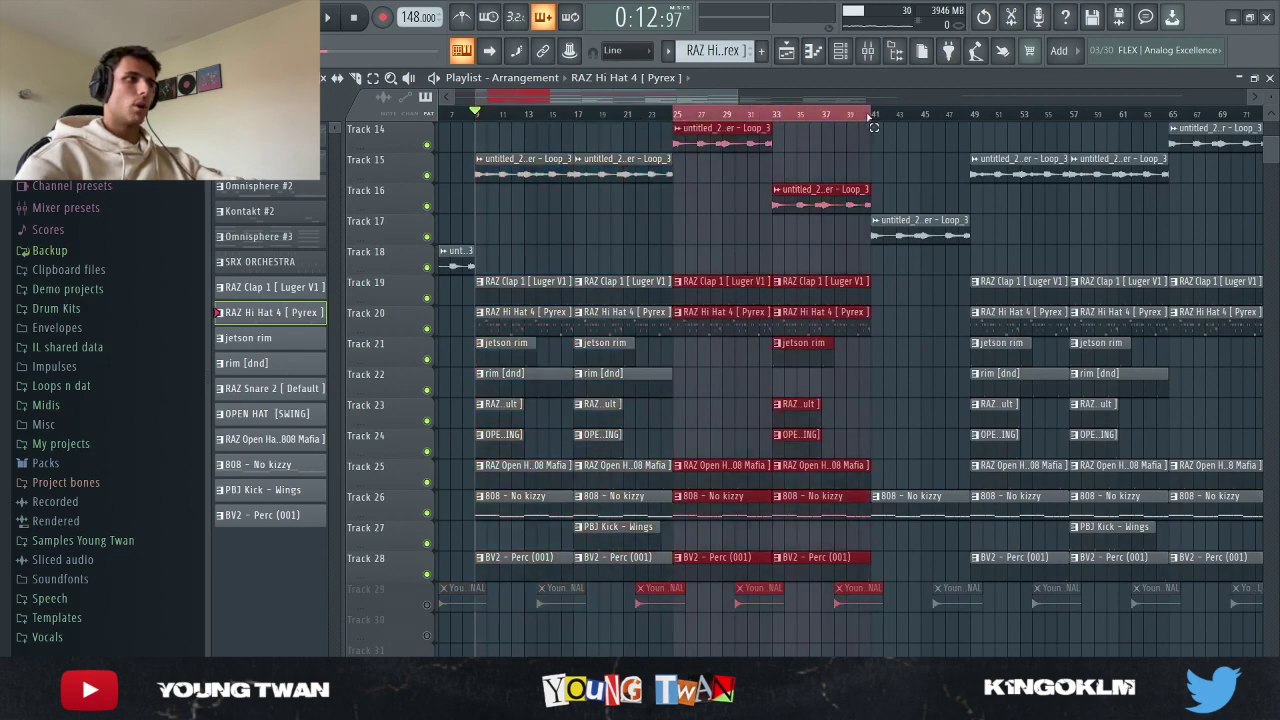
pyautogui.scroll(2, 690, 390)
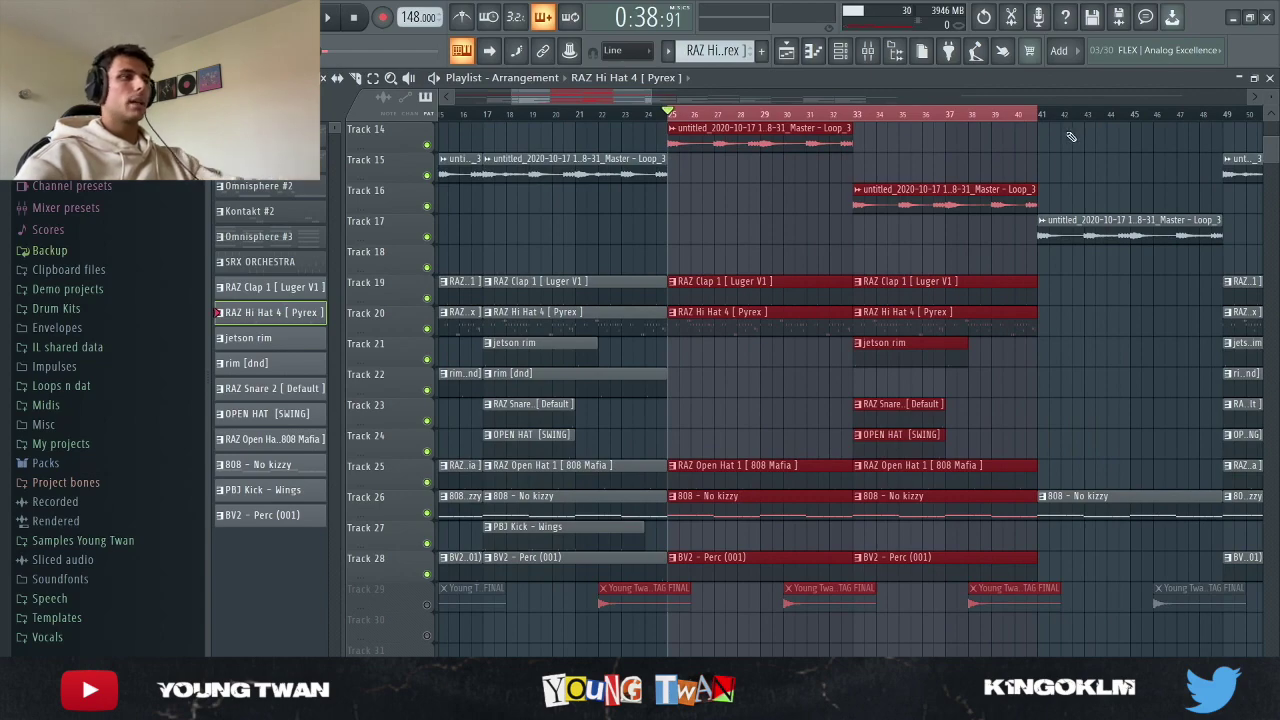
# Replace the range selection with bars 41 to 48 to review the section with only the melody loop and 808.
pyautogui.scroll(-3, 1070, 137)
pyautogui.click(786, 118)
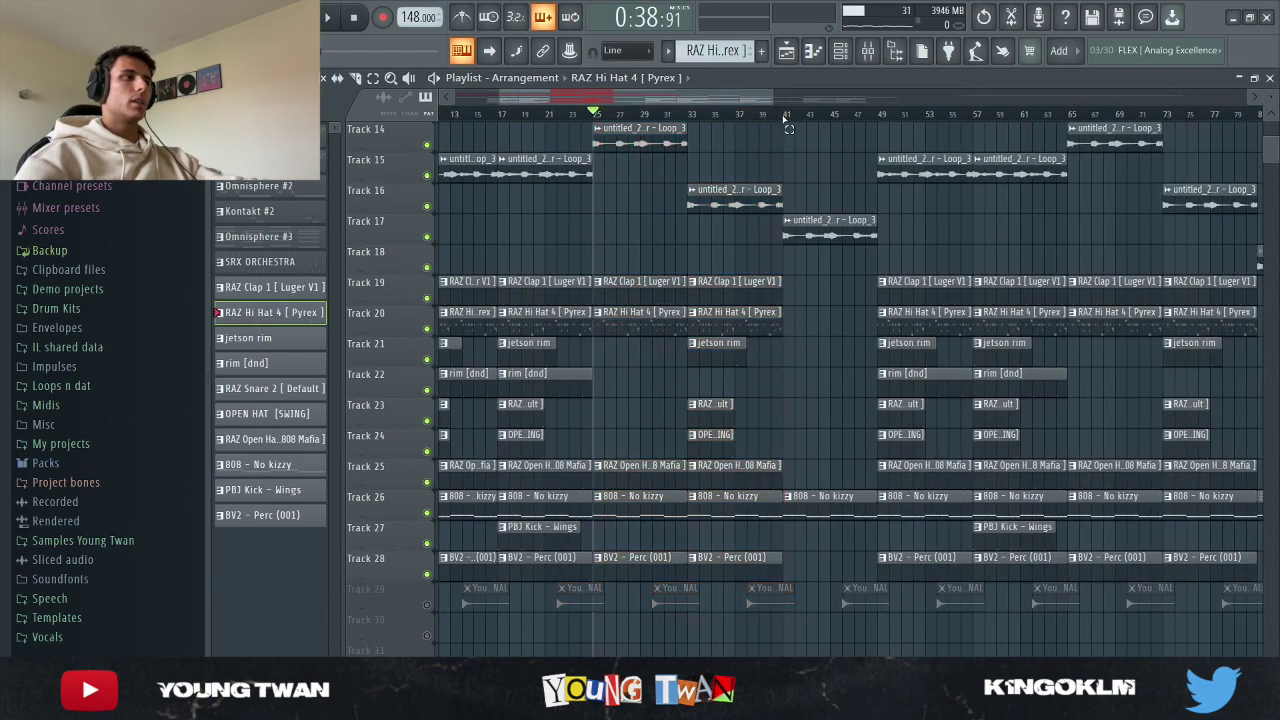
pyautogui.moveTo(786, 118); pyautogui.dragTo(881, 118)
pyautogui.scroll(2, 869, 300)
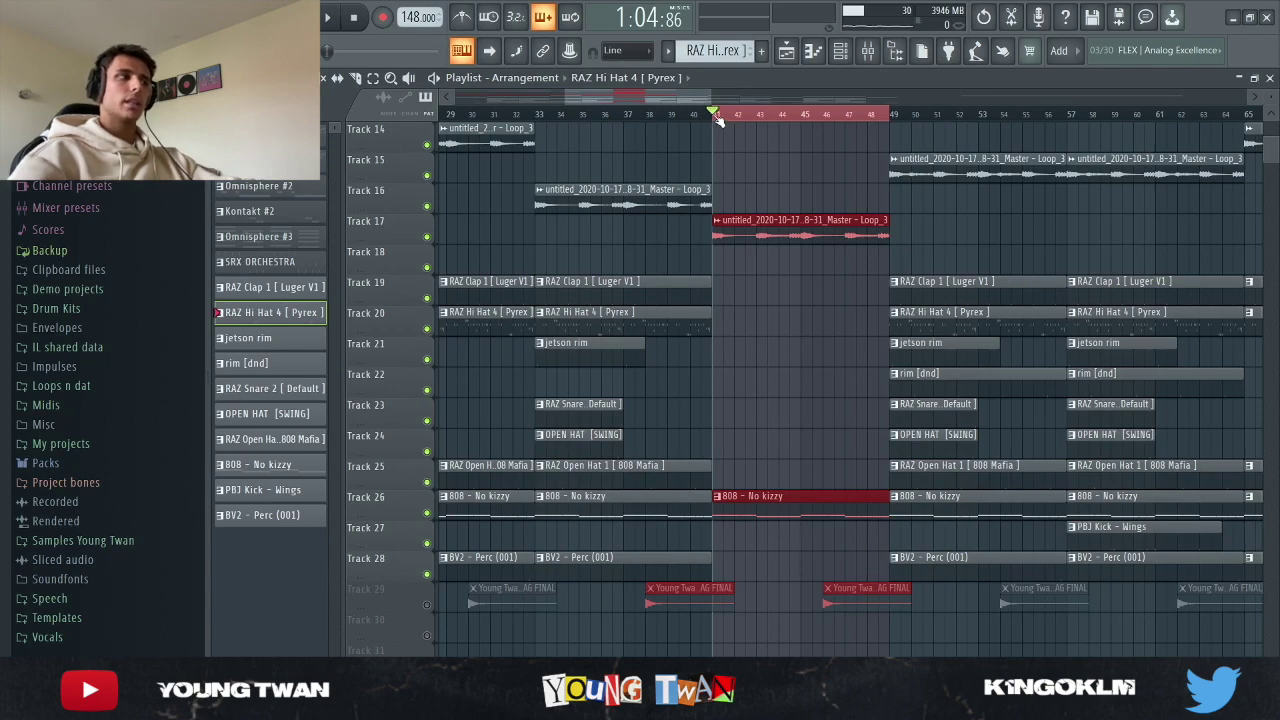
# Highlight bars 49 to 64 and bars 89 to 104 in turn, and place the playhead at bar 105 to review the outro.
pyautogui.scroll(-5, 730, 164)
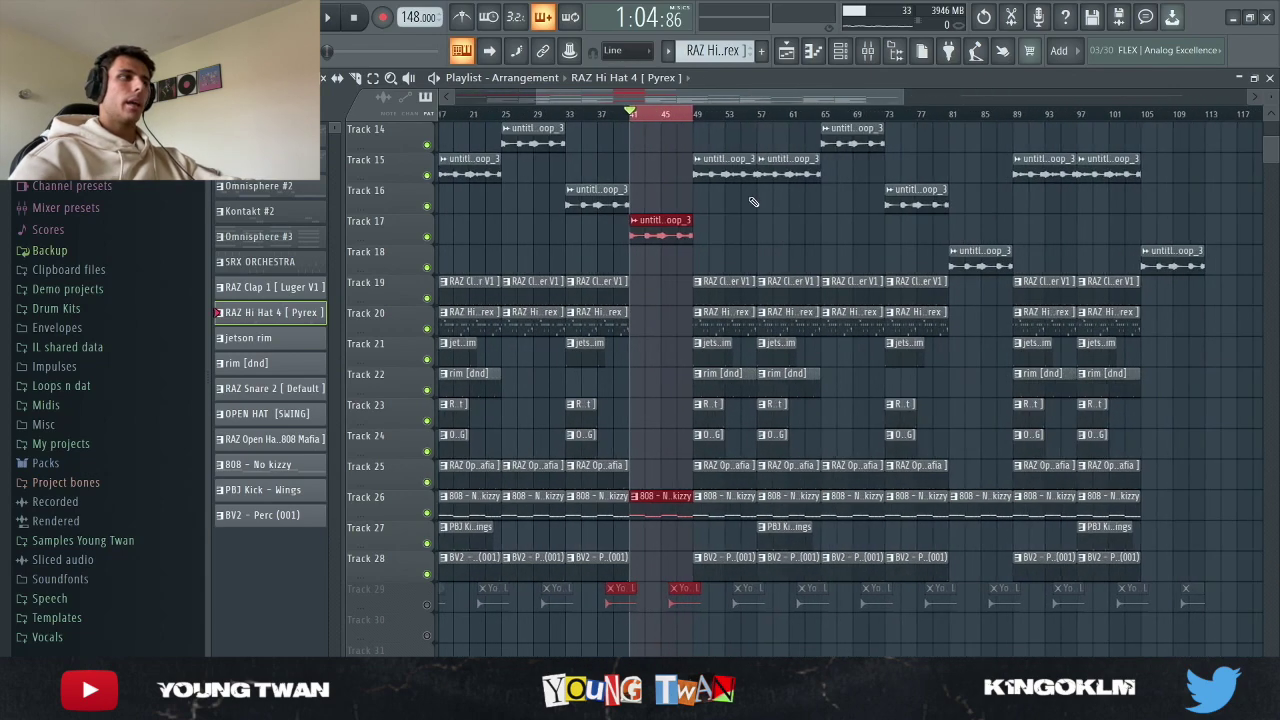
pyautogui.scroll(1, 753, 202)
pyautogui.moveTo(683, 115); pyautogui.dragTo(825, 132)
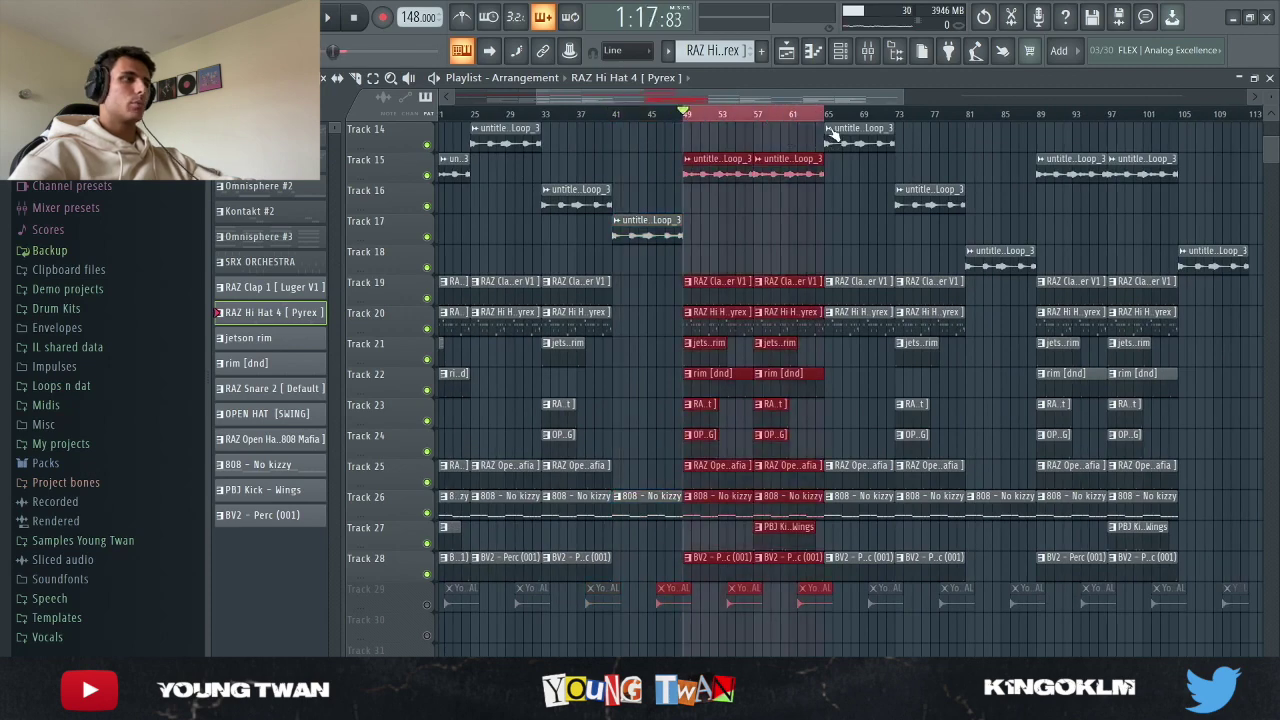
pyautogui.moveTo(829, 120); pyautogui.dragTo(1185, 127)
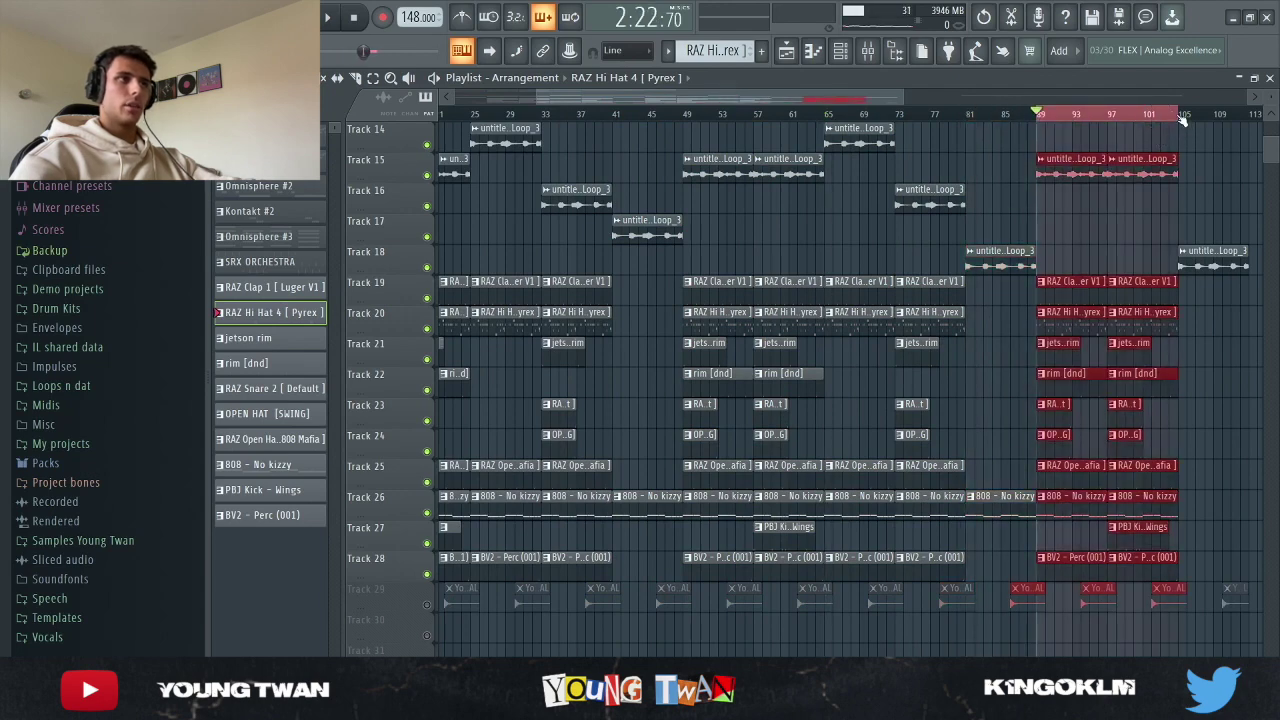
pyautogui.click(1183, 118)
pyautogui.hscroll(10, 1135, 302)
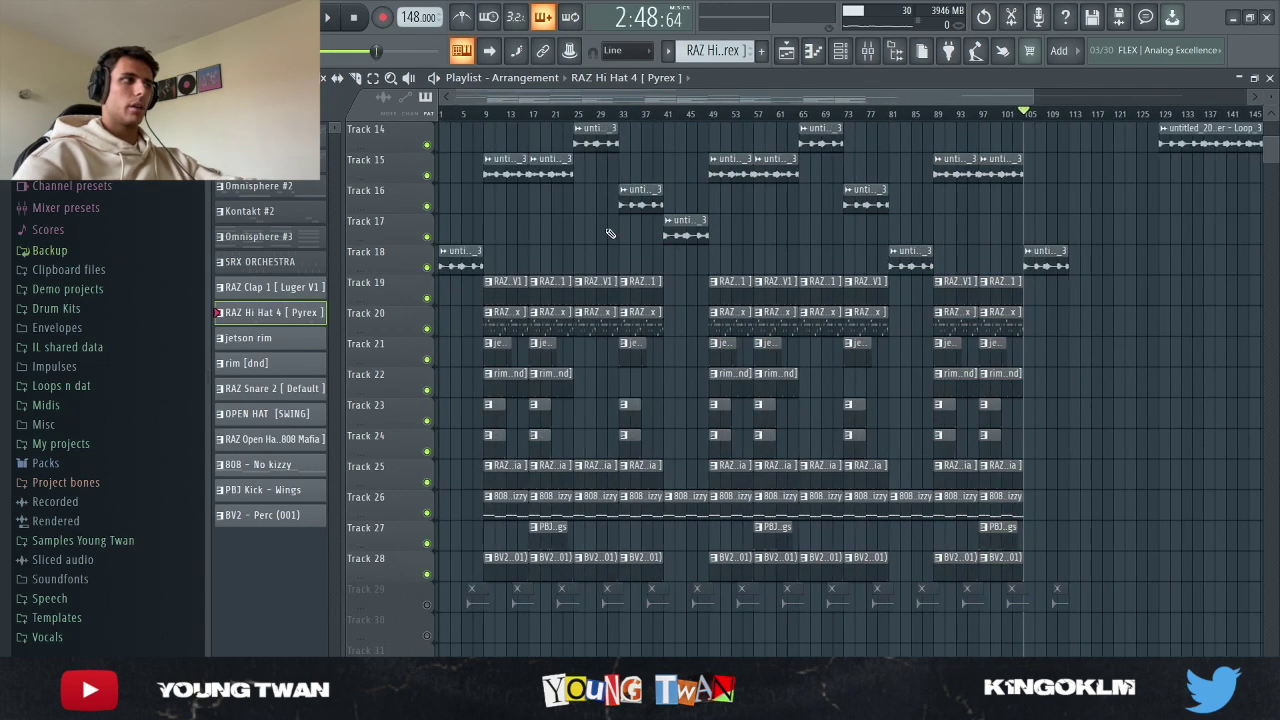